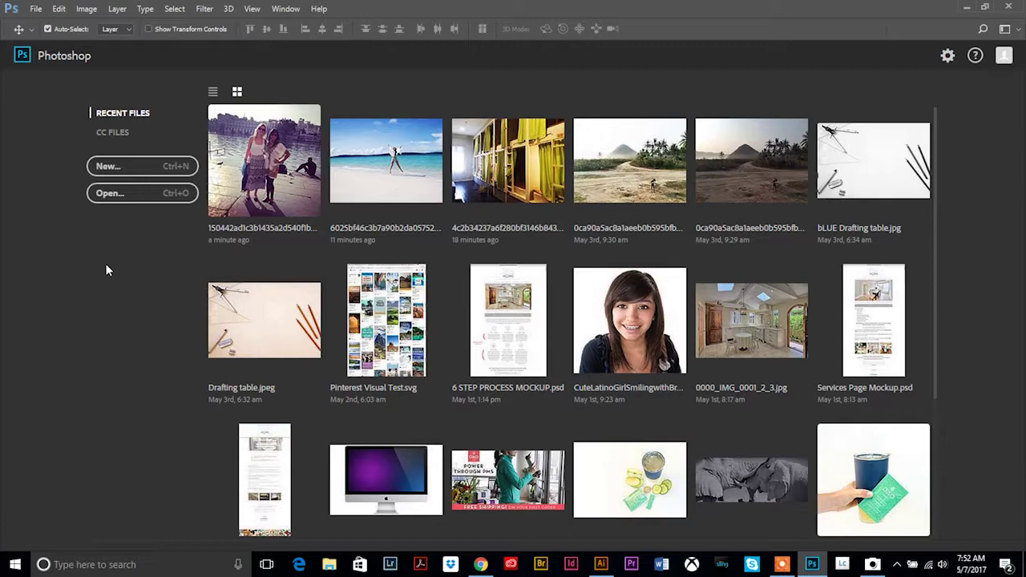
Configure a new document at 1000 × 1000 px with Transparent background contents and create it.
left_click(111, 171)
key("ctrl+n")
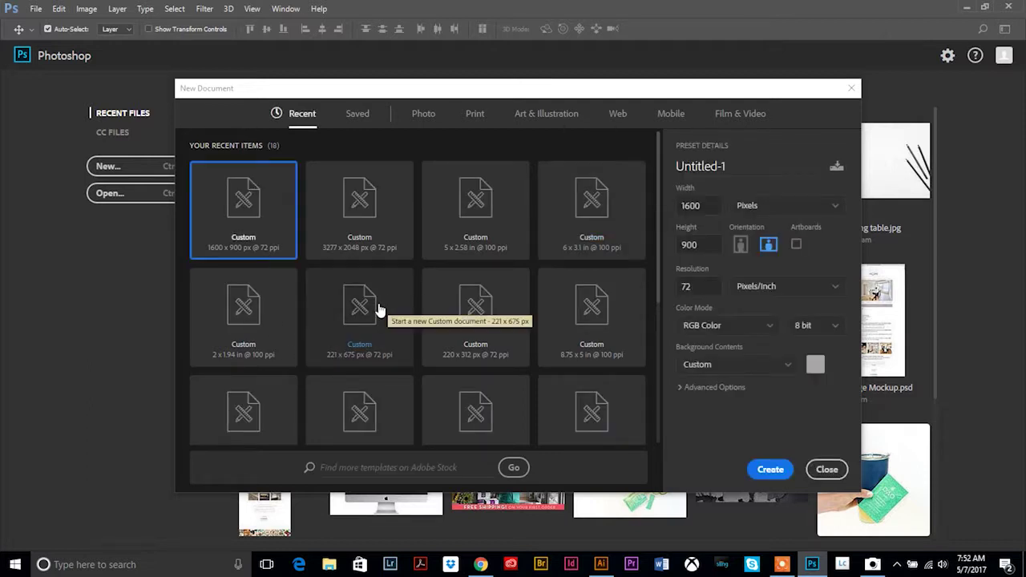
double_click(696, 207)
type("1000")
key("Tab")
type("1000")
key("shift+Tab")
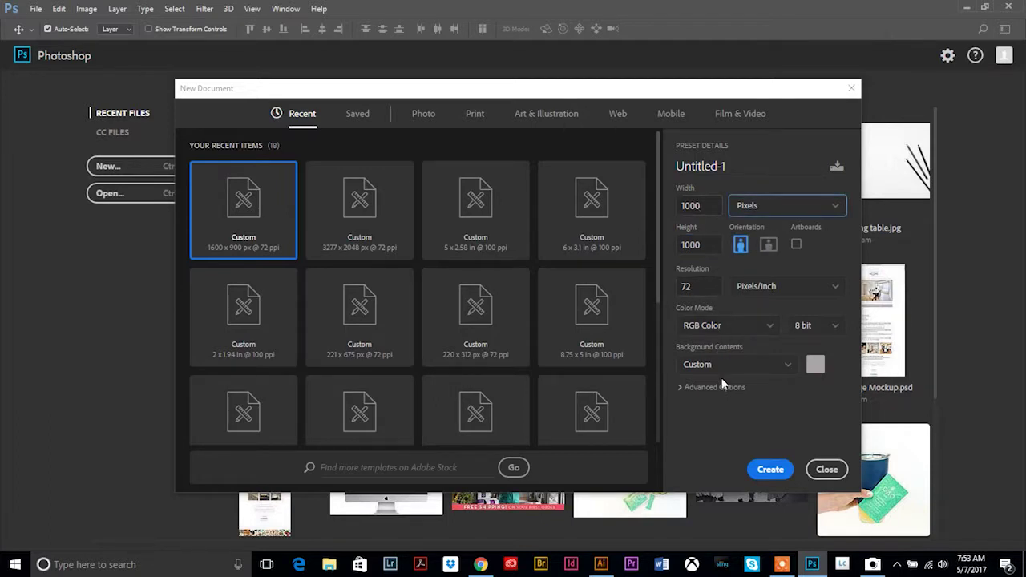
left_click(790, 367)
left_click(790, 368)
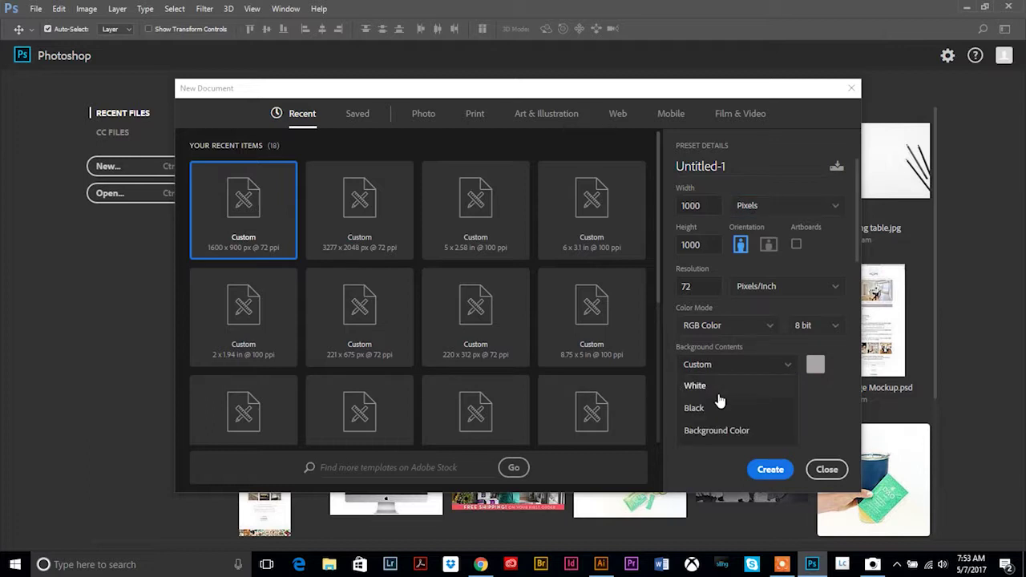
scroll(718, 398, "down", 1)
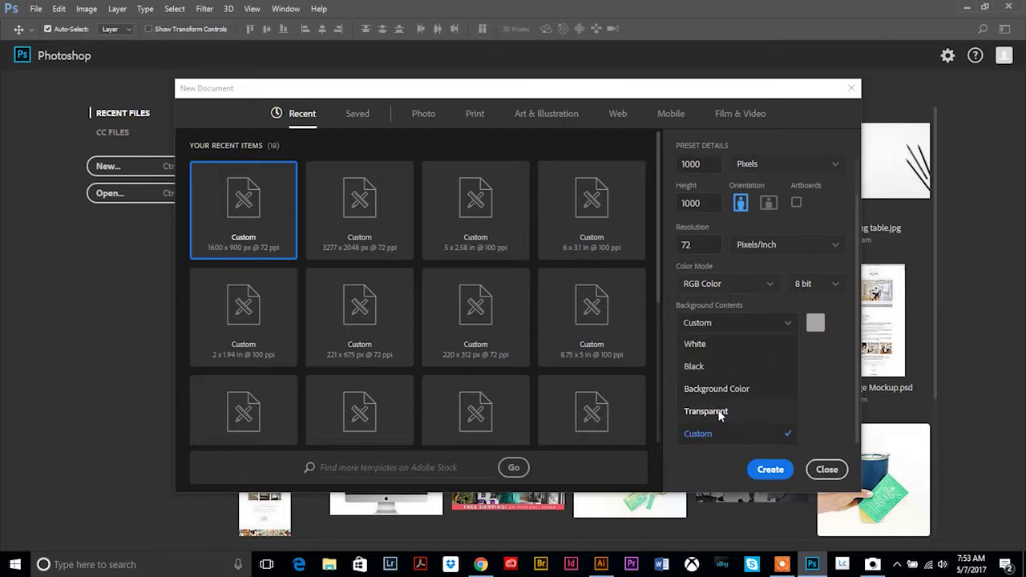
left_click(719, 415)
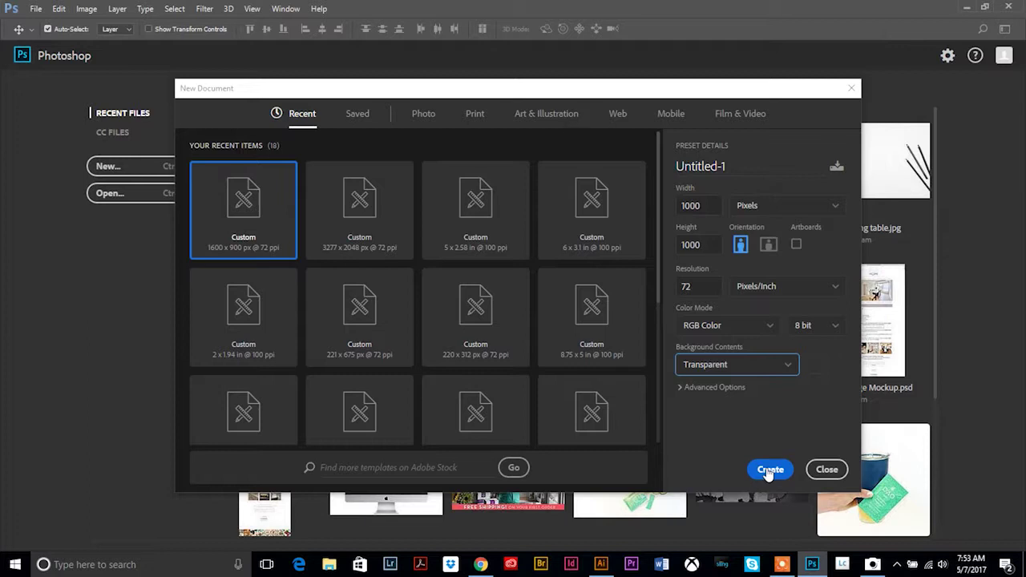
left_click(768, 473)
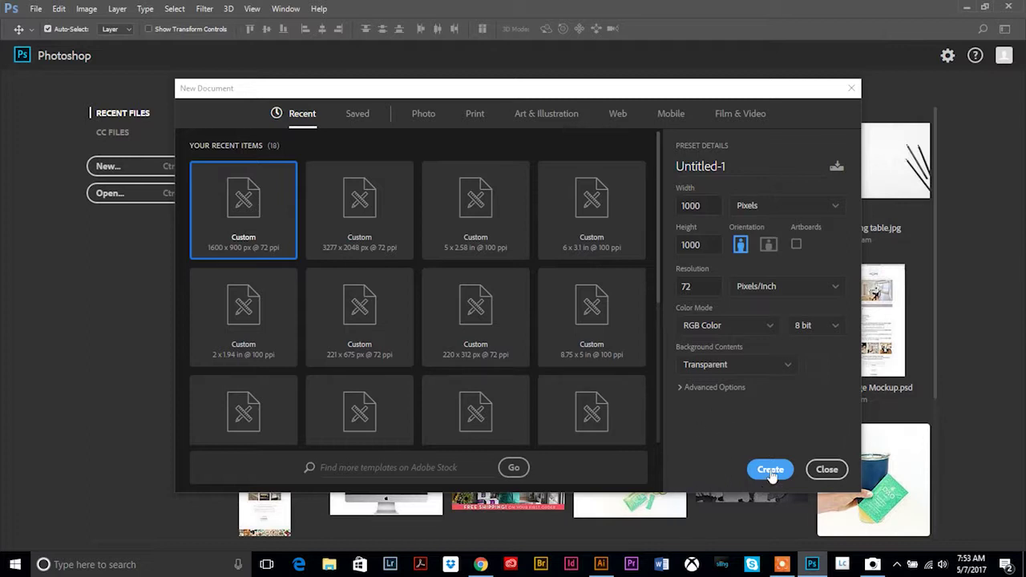
Create the 1000 × 1000 canvas, reset colours to default black and white, and show the Layers panel.
left_click(770, 472)
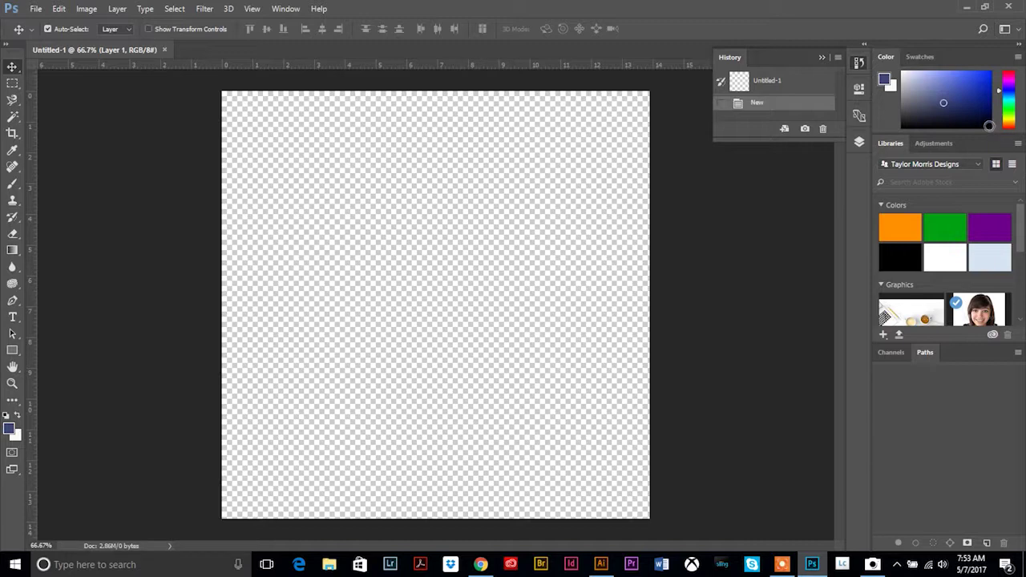
key("d")
left_click(860, 142)
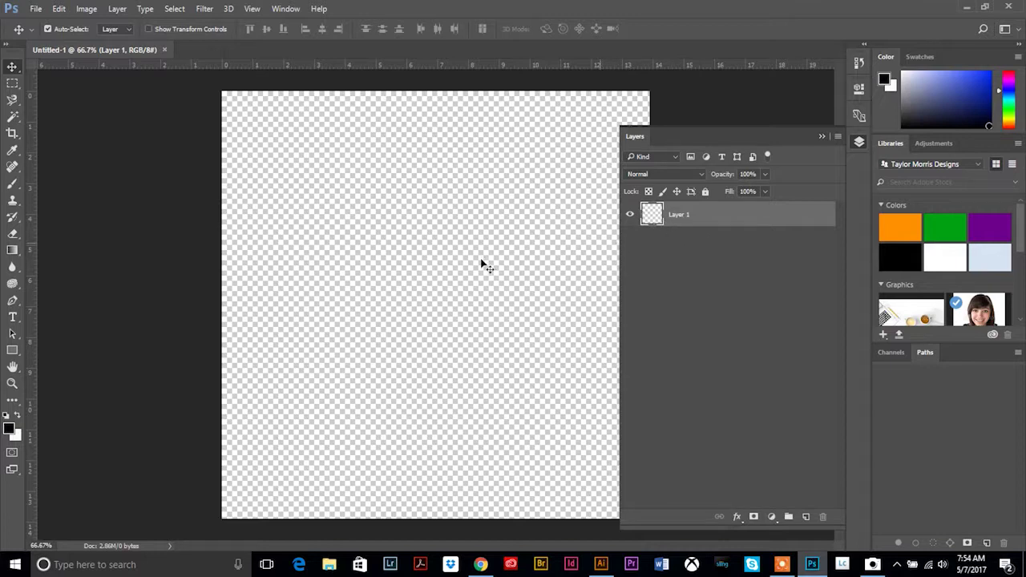
Fill the empty layer with black at 100% opacity using Edit > Fill.
left_click(58, 9)
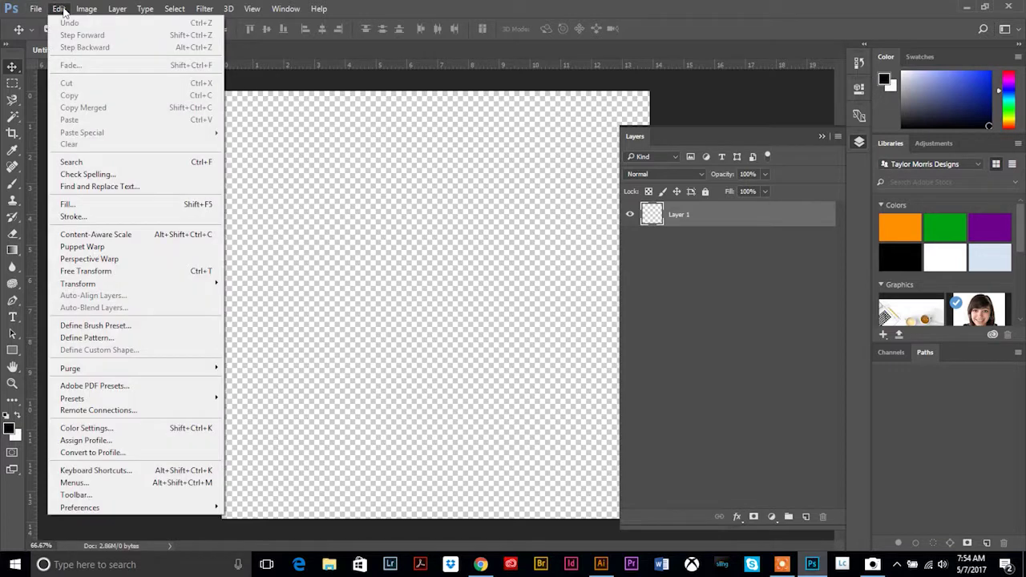
left_click(80, 206)
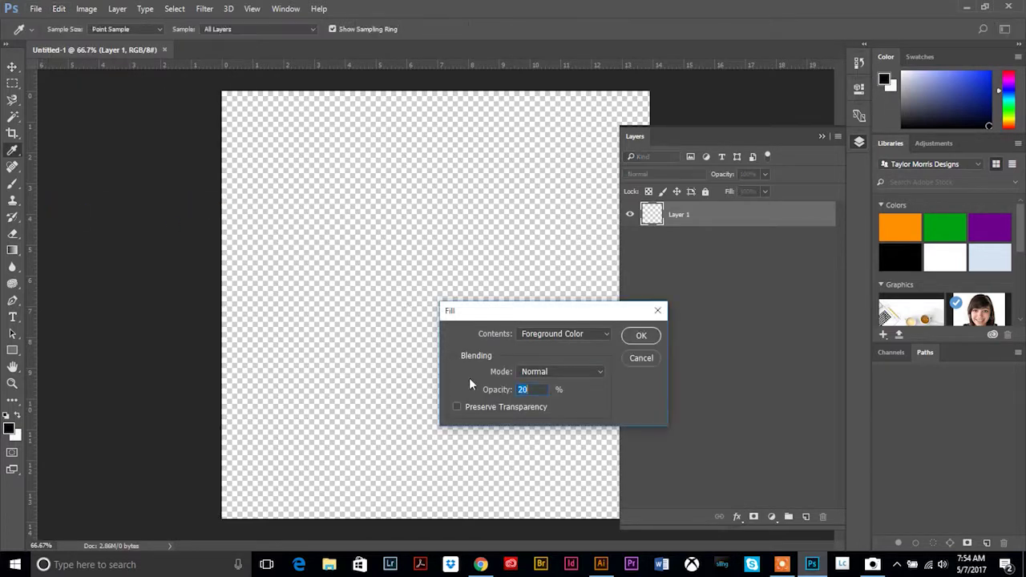
left_click(537, 333)
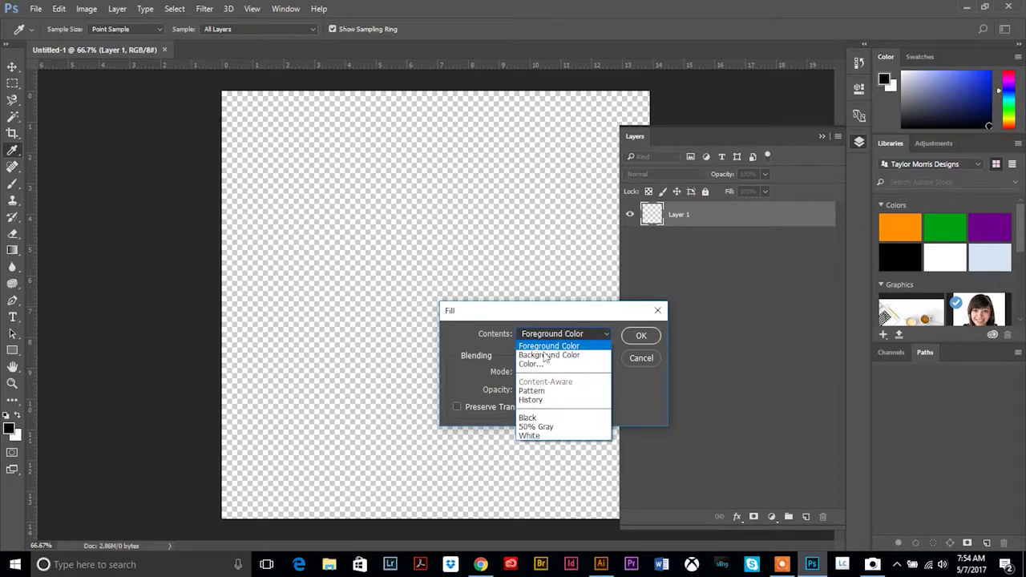
left_click(536, 419)
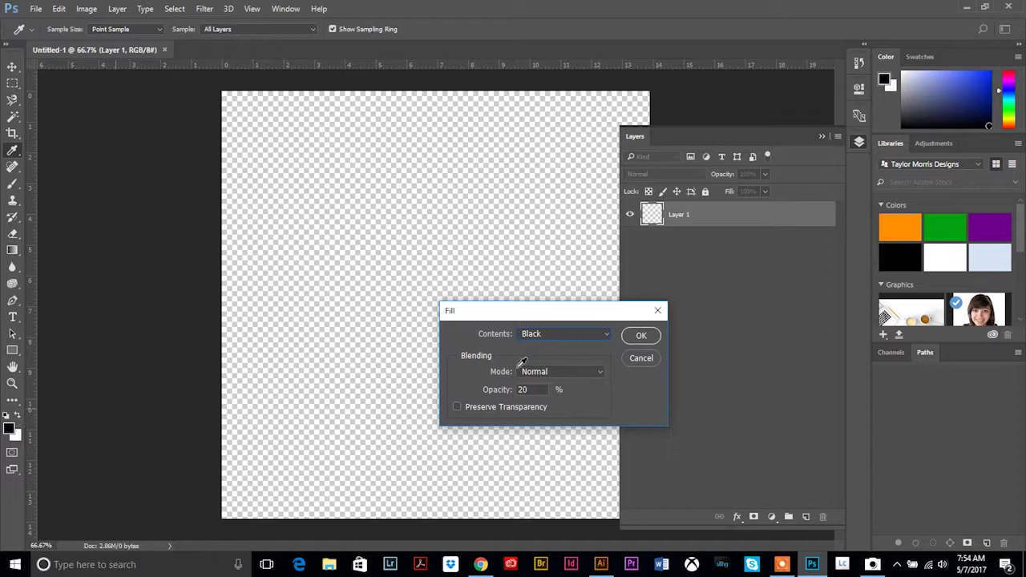
left_click(642, 336)
key("v")
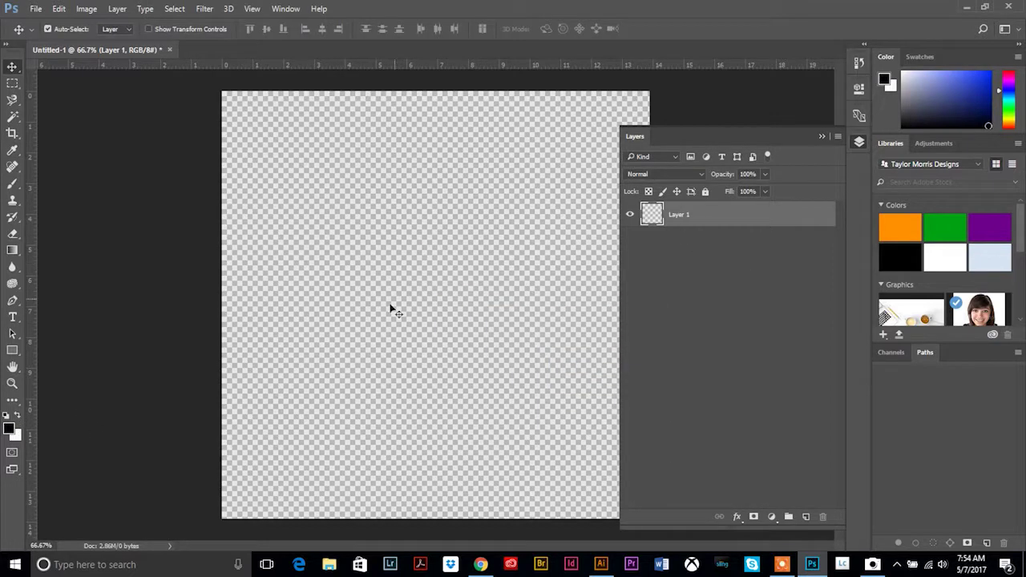
left_click(59, 8)
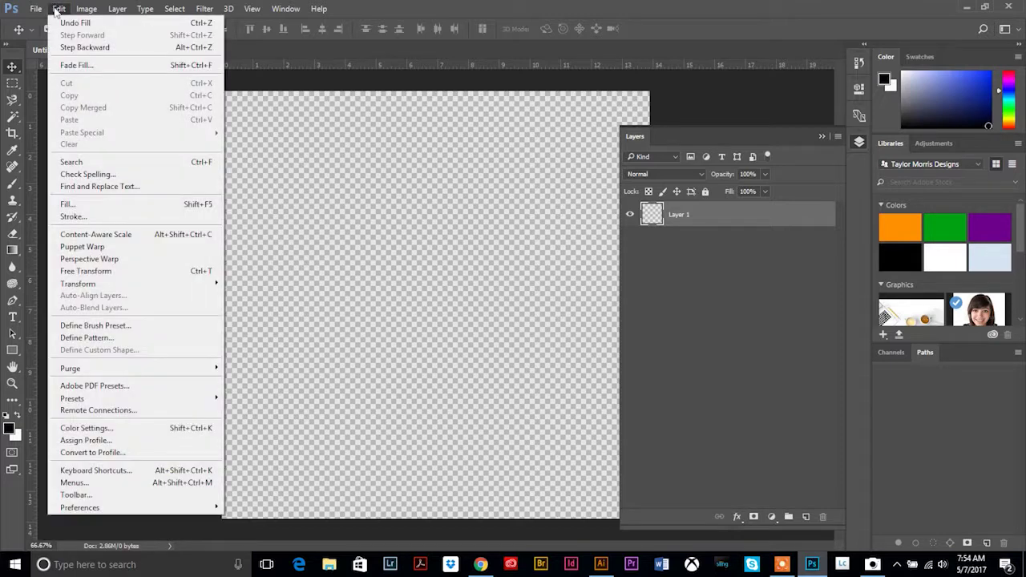
left_click(69, 201)
type("10")
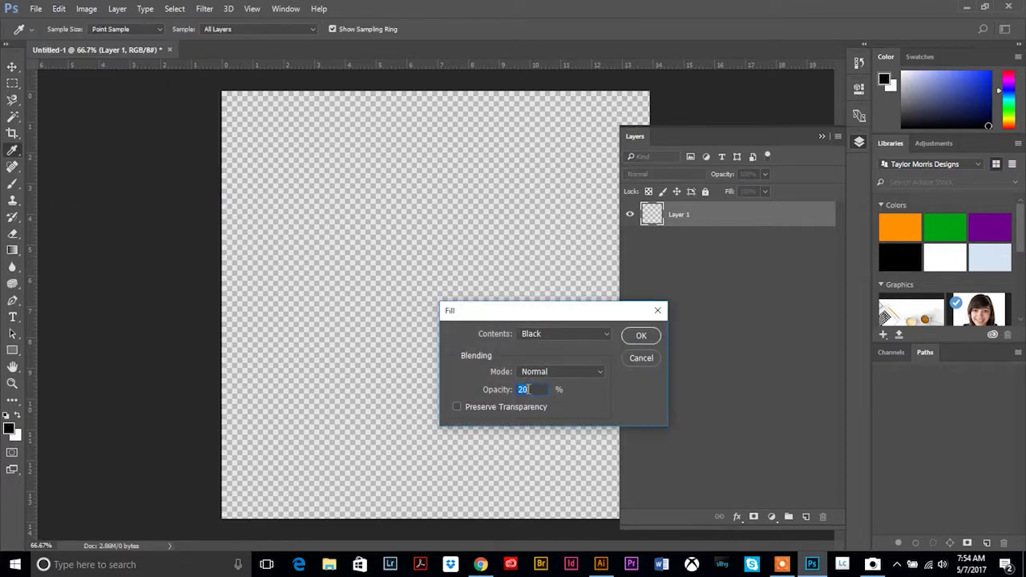
type("0")
left_click(646, 336)
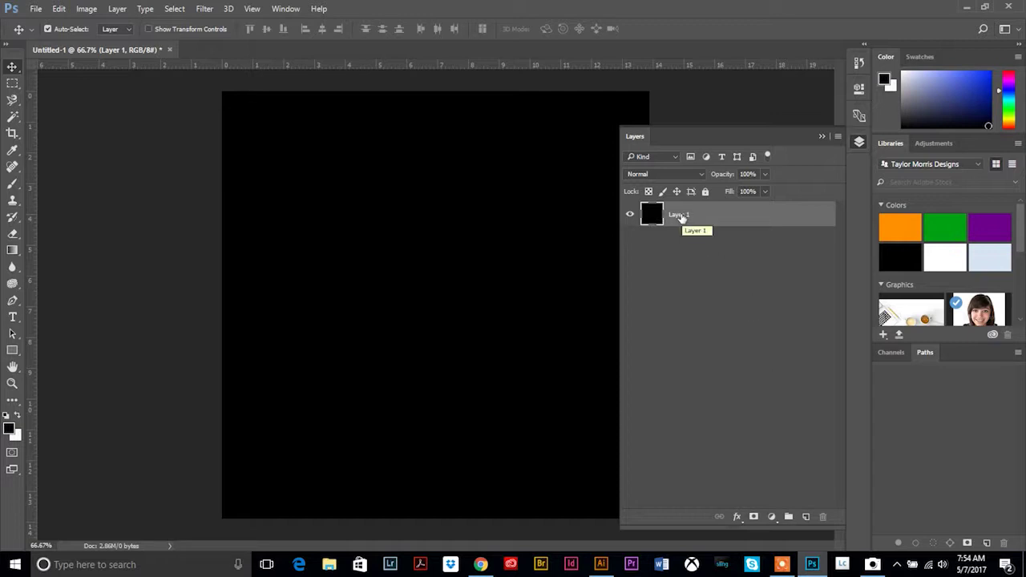
Rename Layer 1 to 'Black Background'.
double_click(678, 217)
type("Black Back")
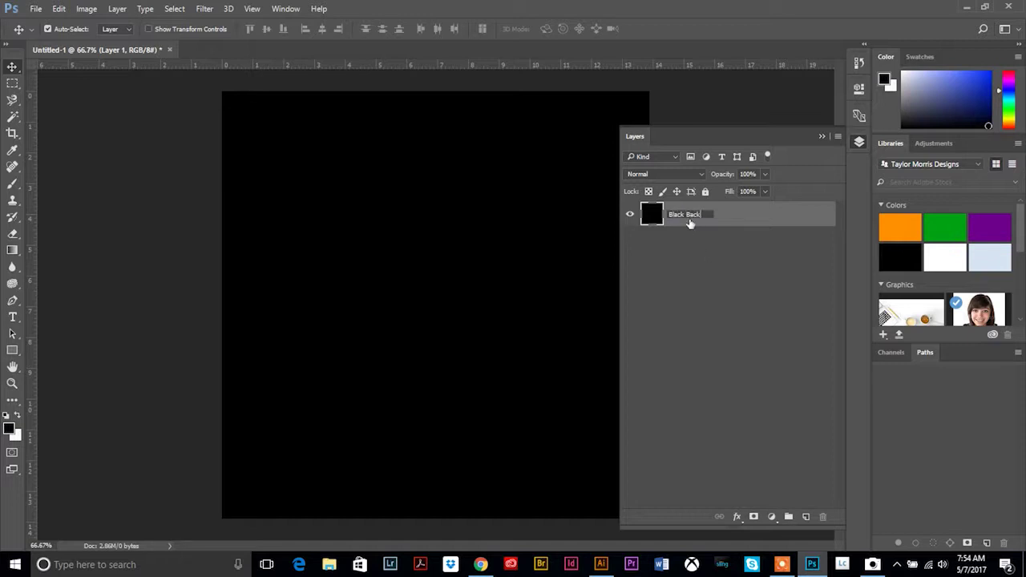
type("ground")
left_click(697, 269)
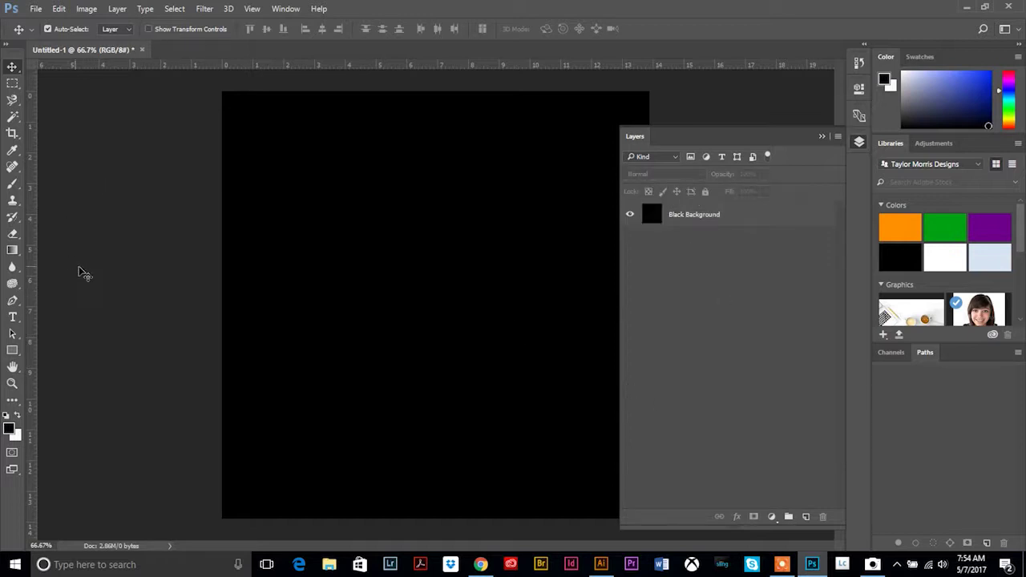
Add a type layer near the upper left reading 'Photoshop' and select the whole line.
left_click(12, 317)
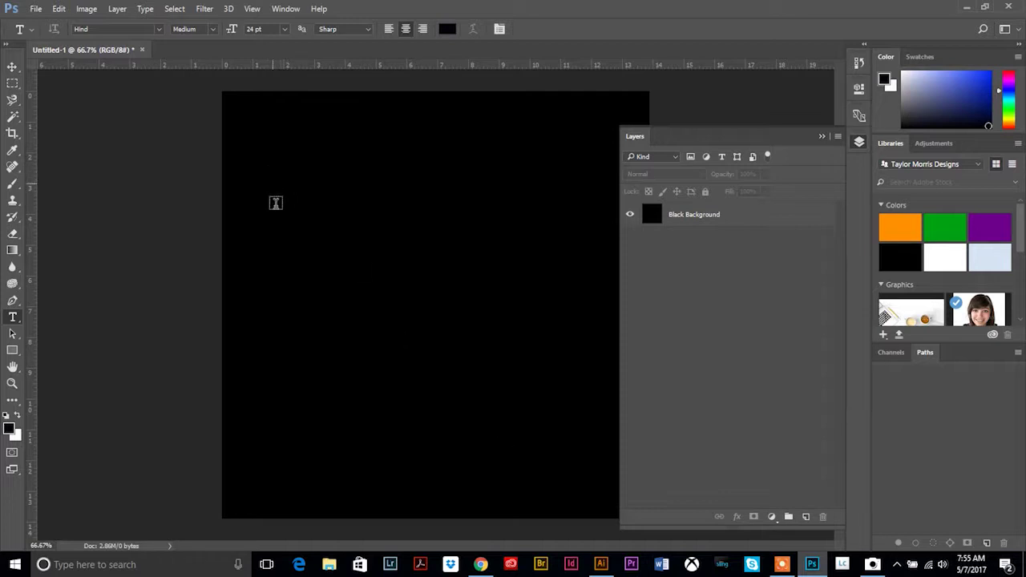
left_click(276, 203)
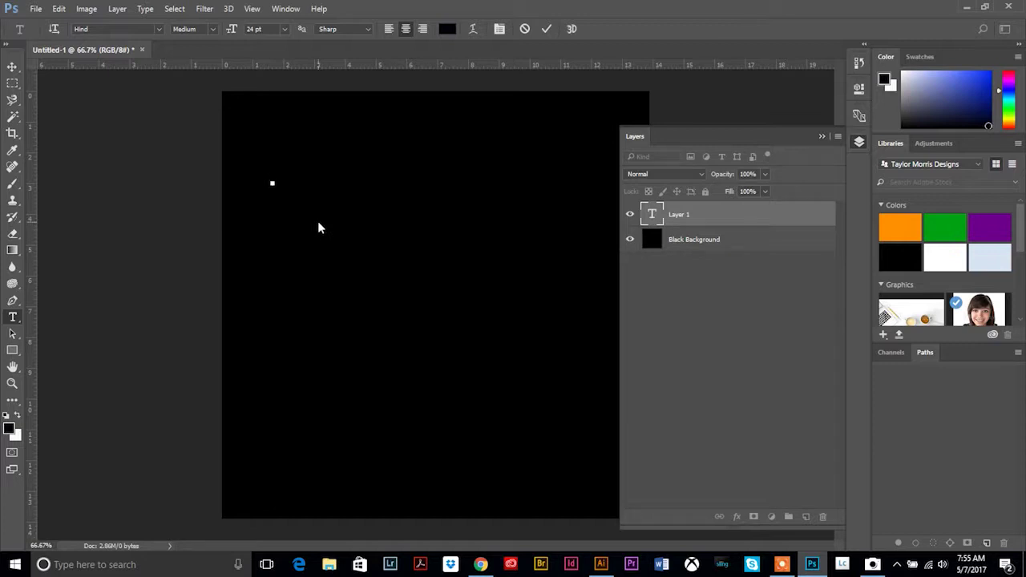
type("Photoshop")
left_click_drag(308, 182, 214, 176)
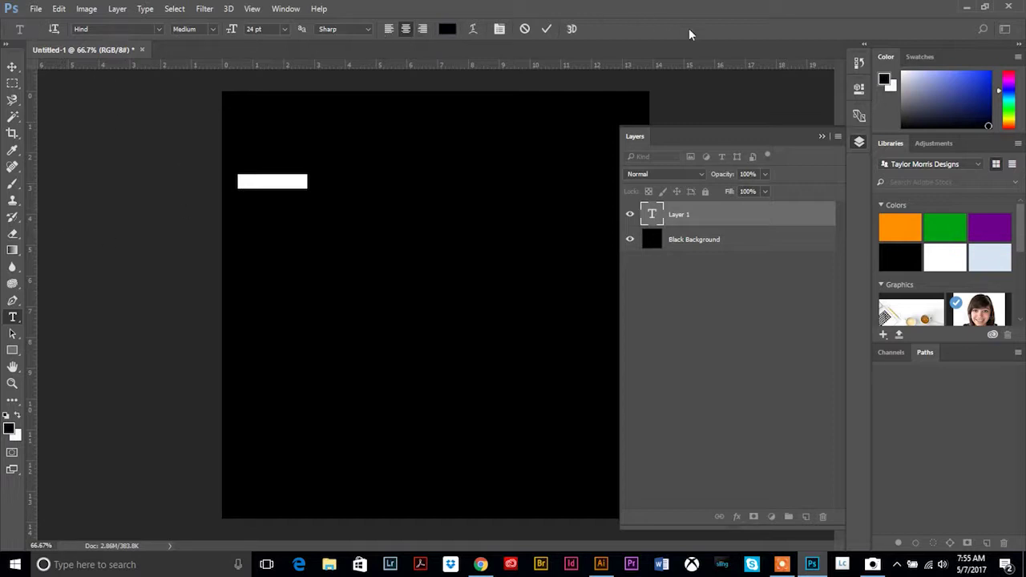
Change the selected text colour to white.
left_click(446, 30)
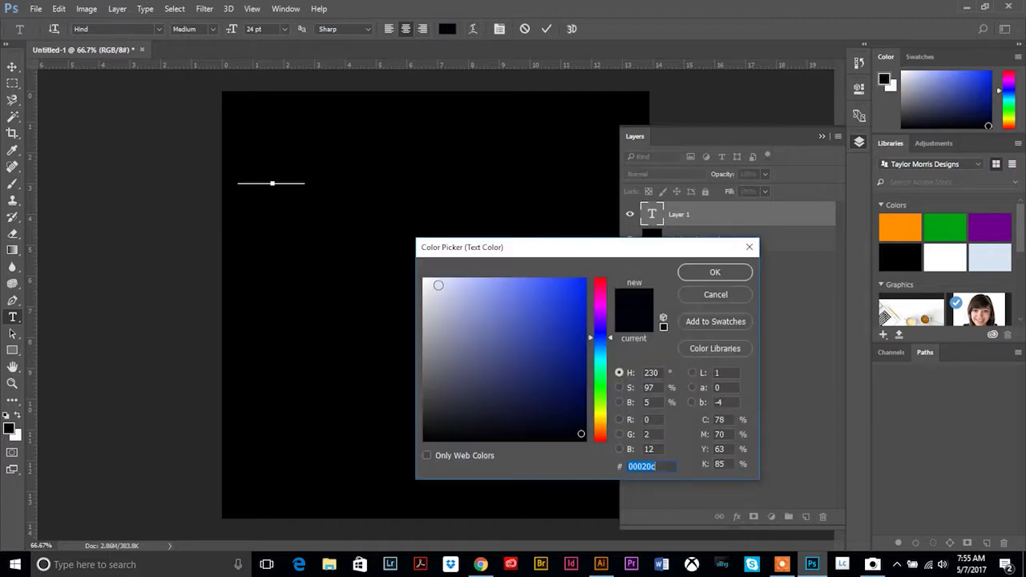
left_click(424, 279)
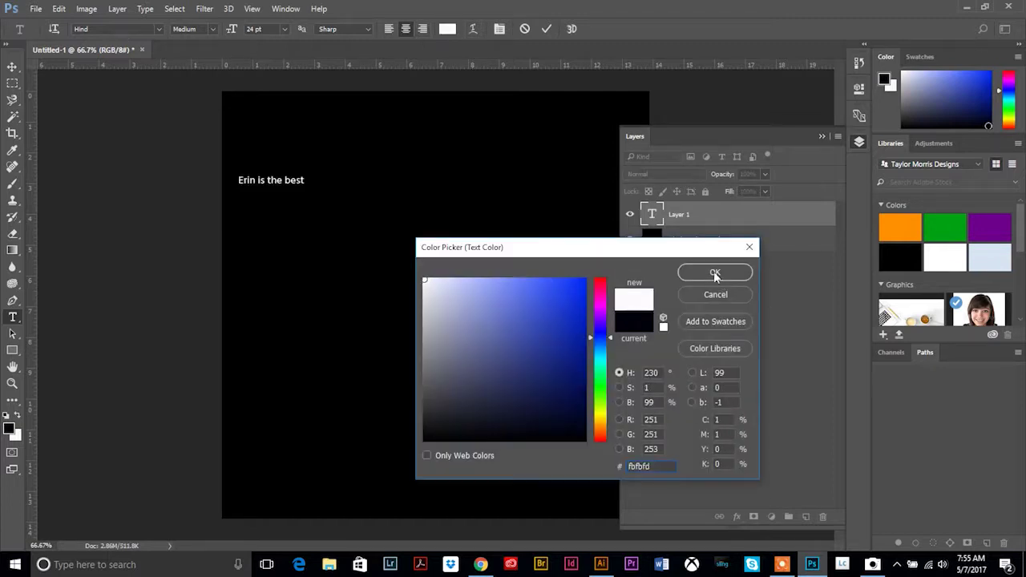
left_click(715, 274)
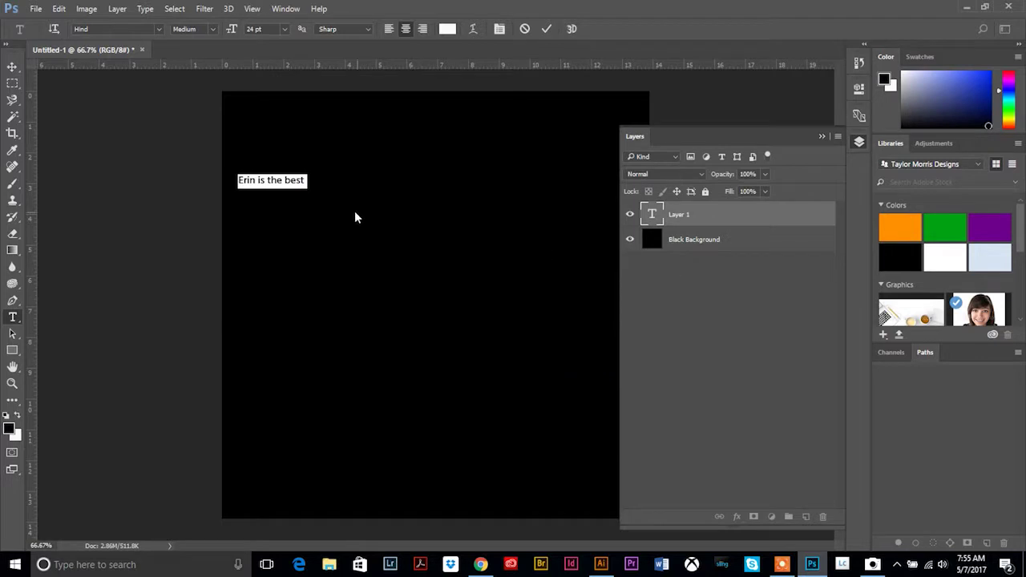
Extend the line with 'graphic designer and she knows a lot about Illustrator and Photoshop' and select the trailing filler n's.
left_click(305, 181)
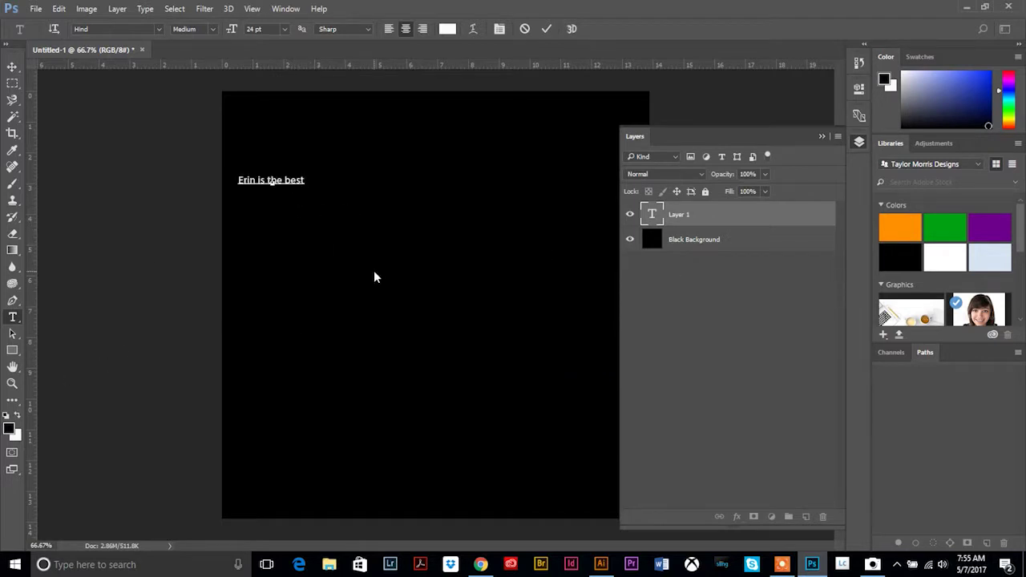
type("graphic de")
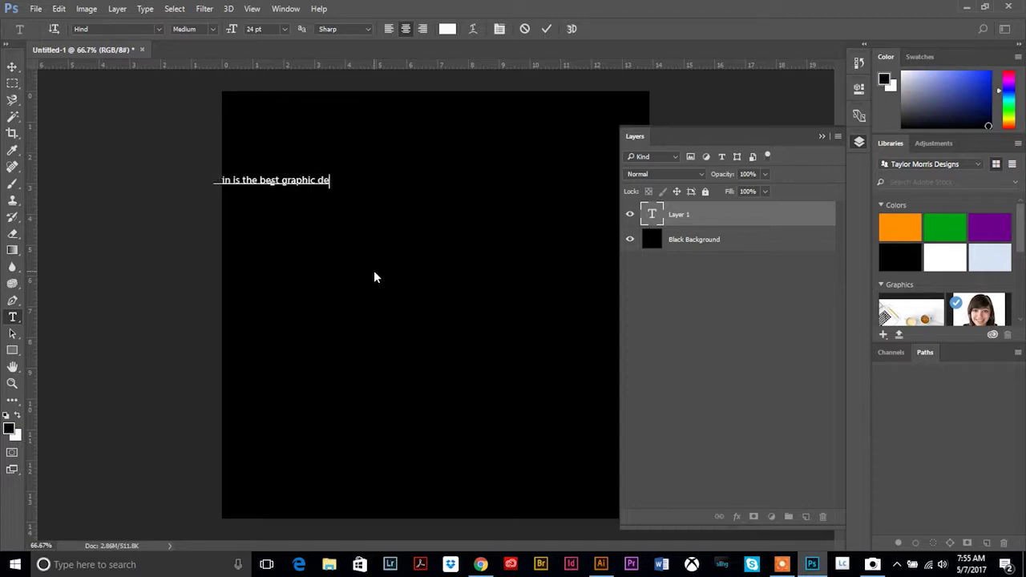
type("signer and")
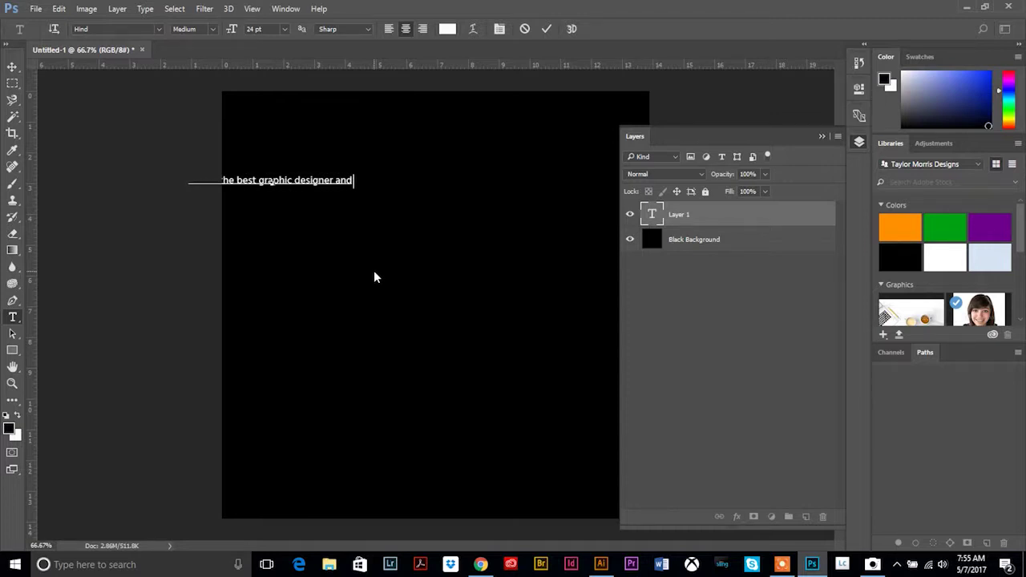
type(" she knows a")
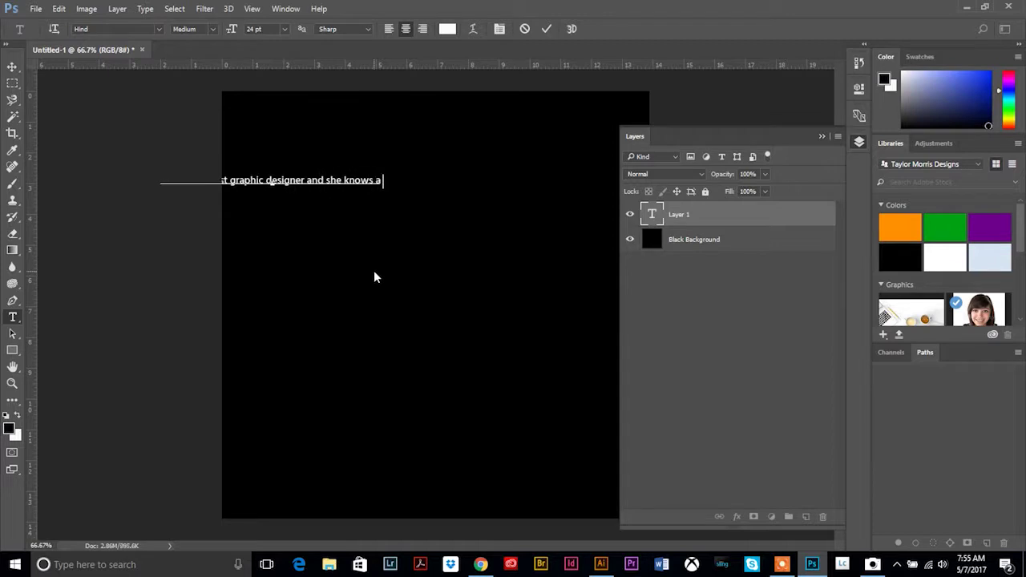
type(" lot about ")
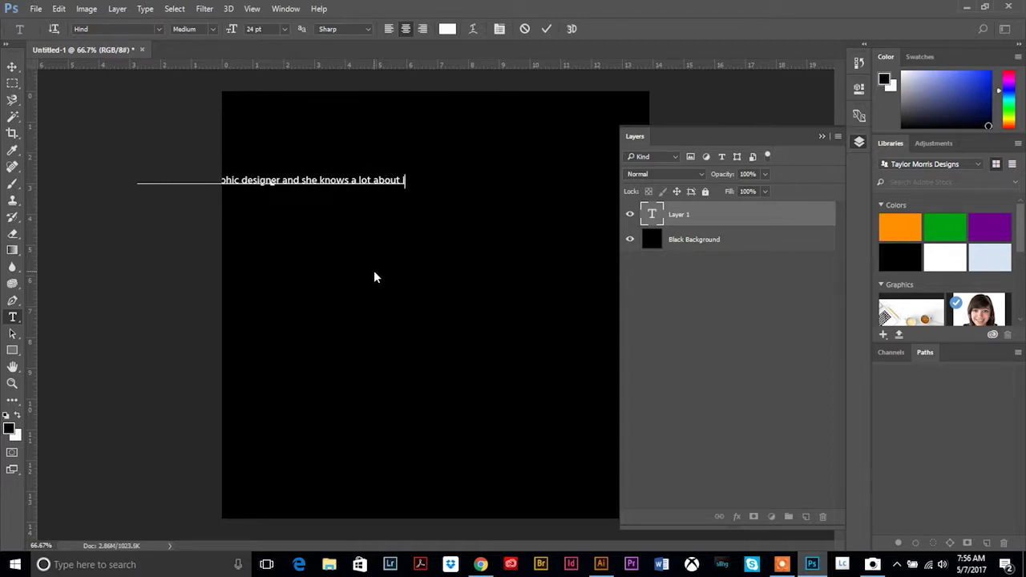
type("Illustrator and Ph")
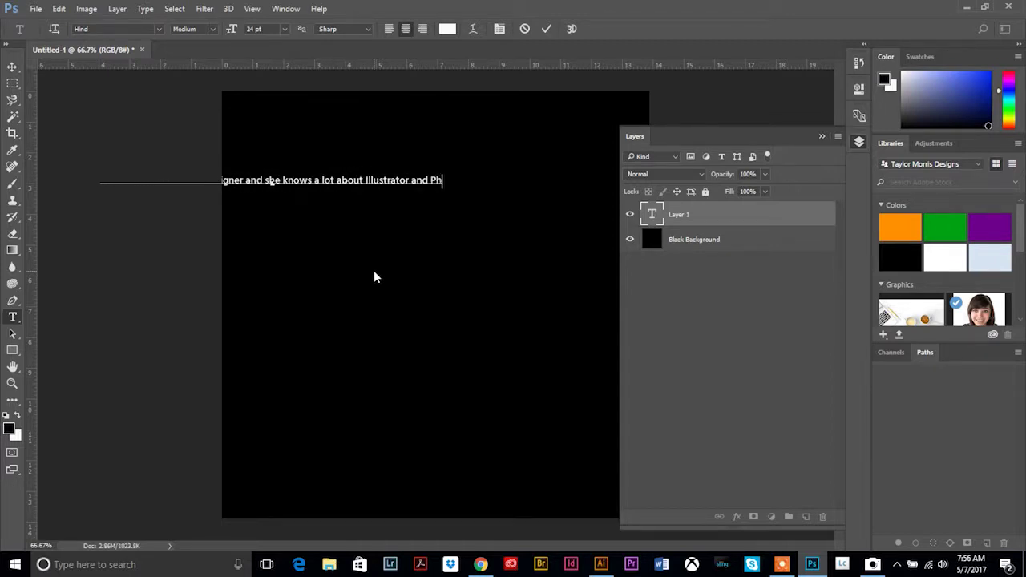
type("otoshop")
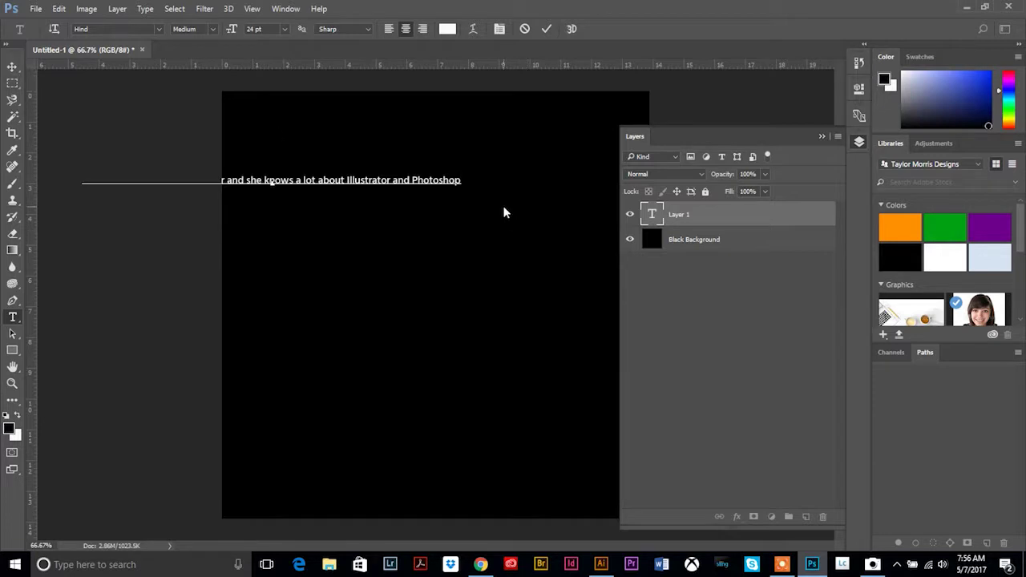
type("nnnn")
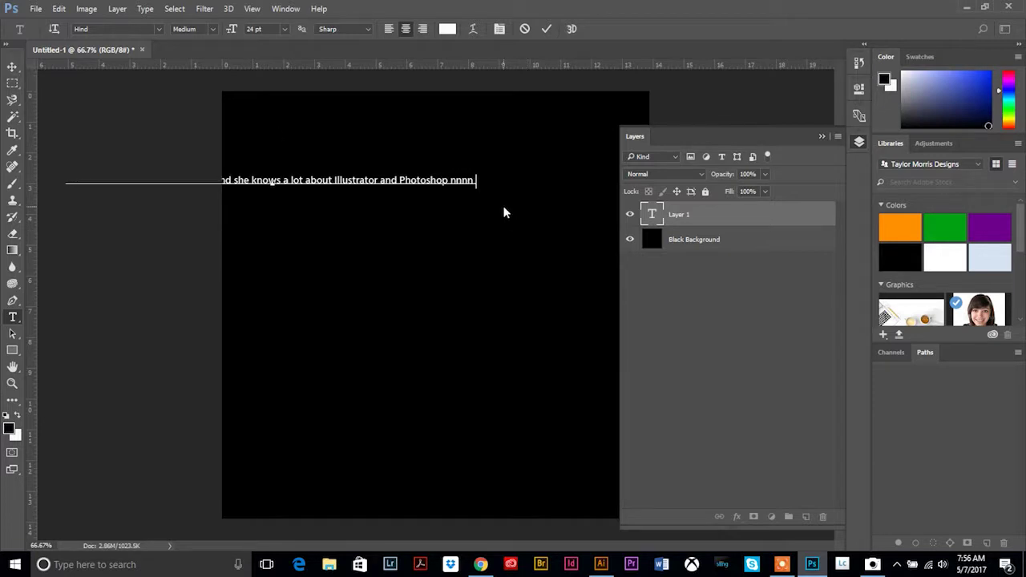
type("nnnnnnnnnnnnnnnnnnnnnnnnnnnnnnnnn")
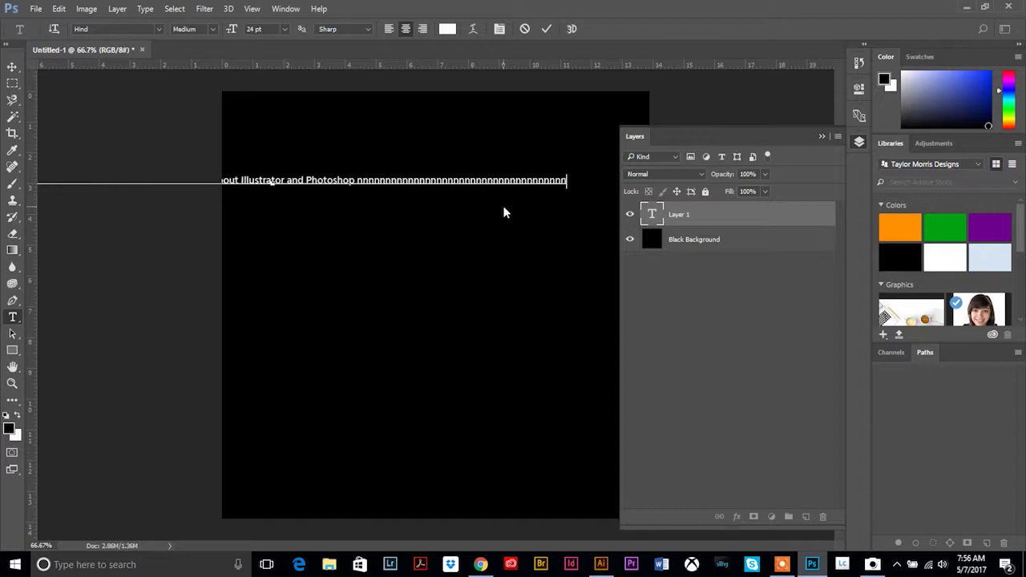
type("nnn")
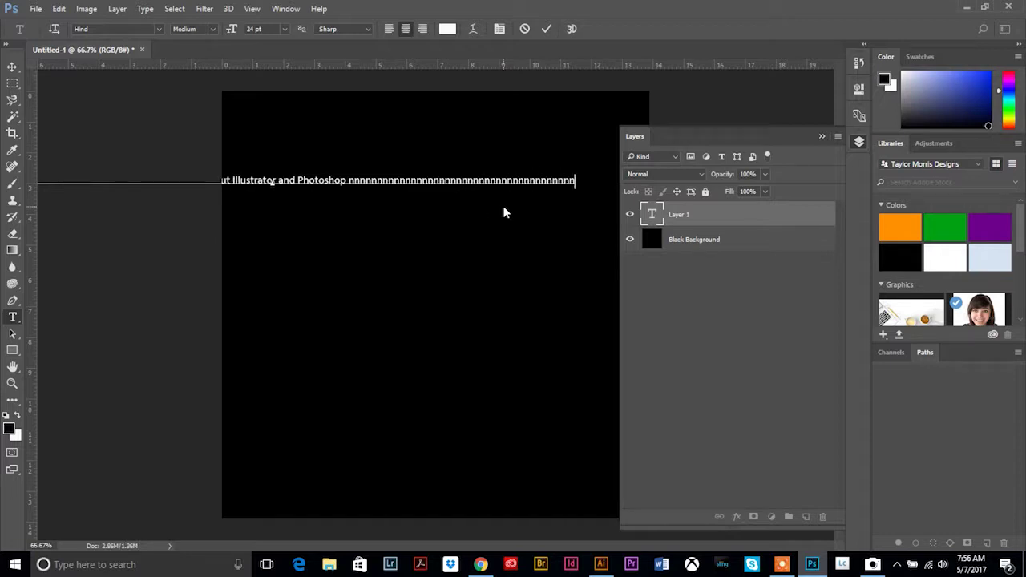
left_click_drag(577, 181, 353, 181)
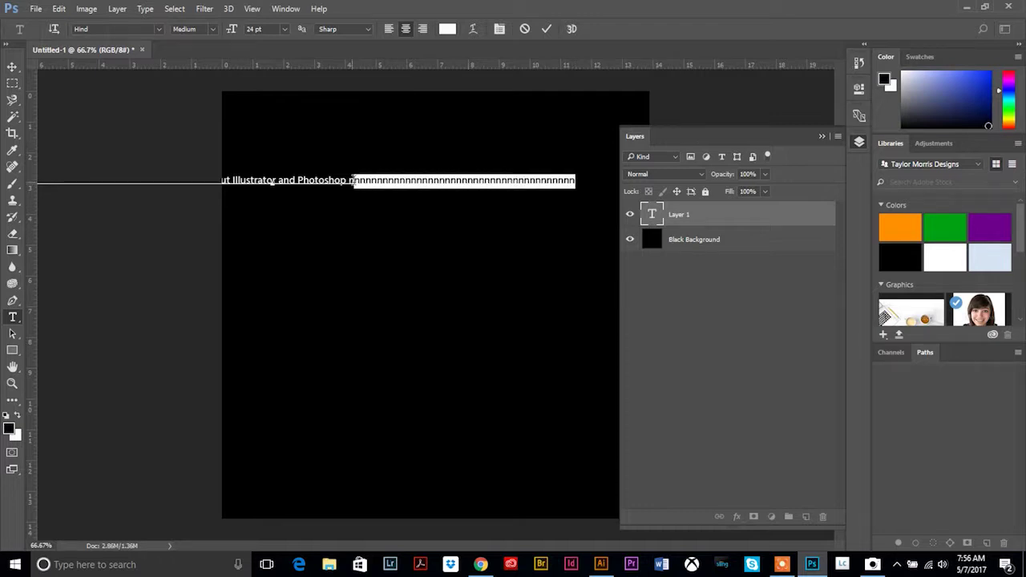
Move the text line up and right so it starts inside the square, then reopen it for editing.
left_click(12, 67)
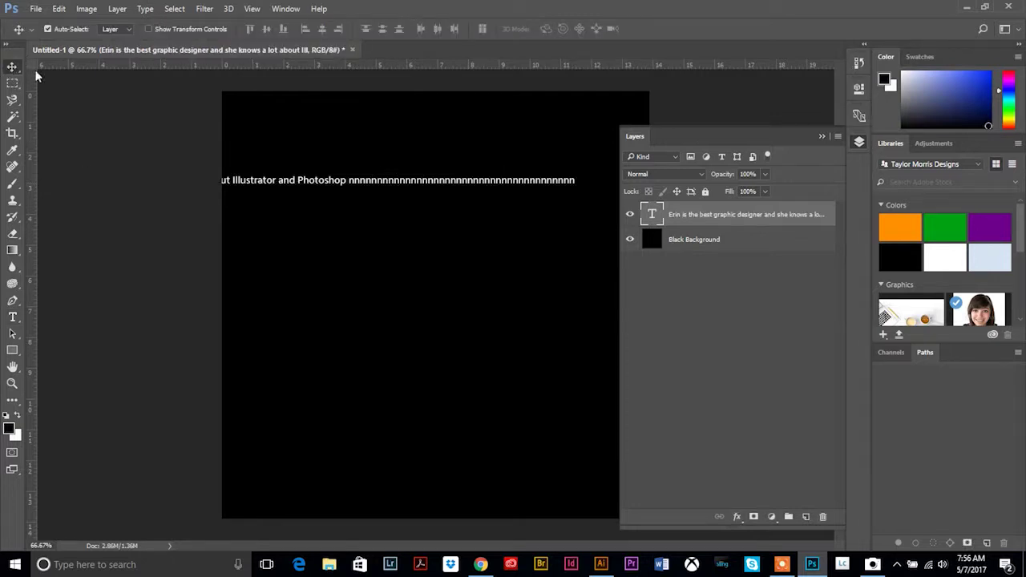
left_click_drag(305, 194, 461, 276)
left_click_drag(348, 282, 355, 220)
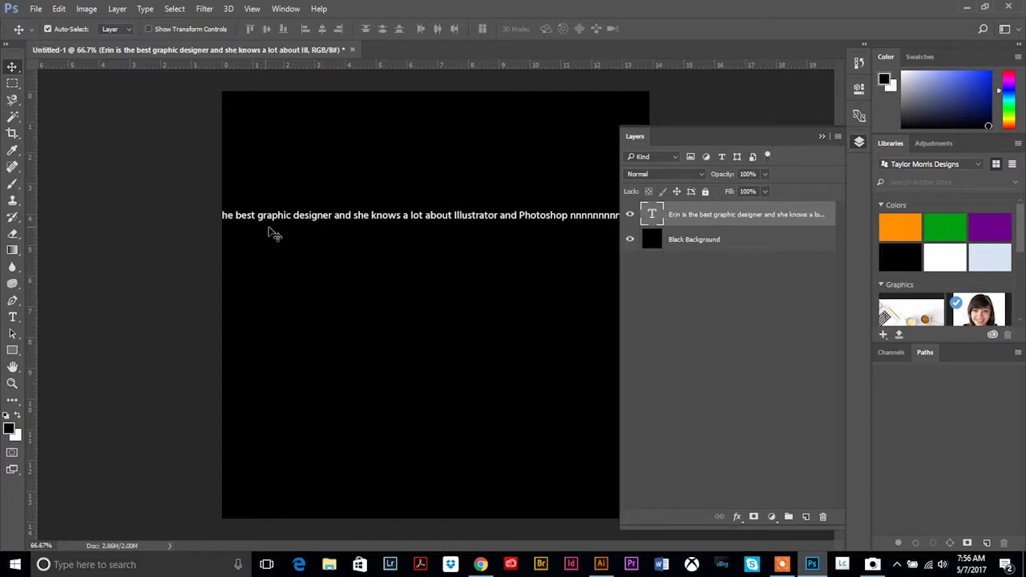
left_click_drag(282, 218, 335, 189)
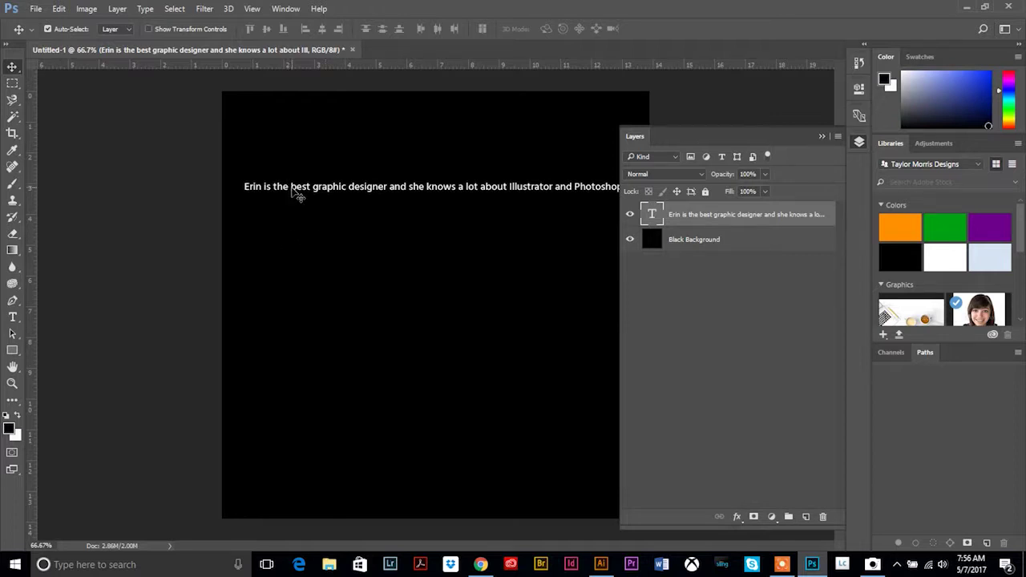
mouse_move(296, 195)
left_mouse_down()
mouse_move(165, 202)
mouse_move(366, 191)
mouse_move(309, 195)
left_mouse_up()
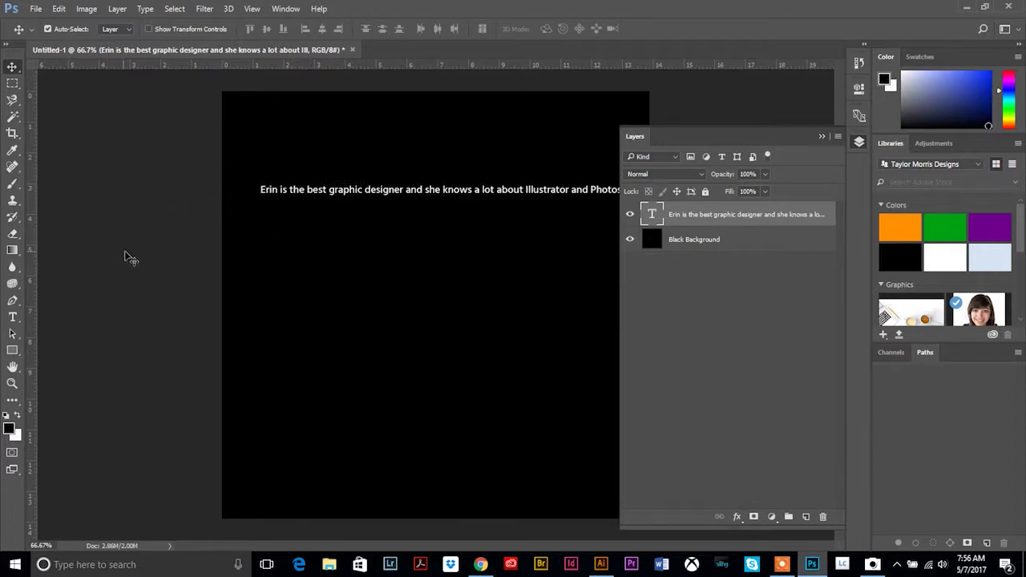
left_click(12, 318)
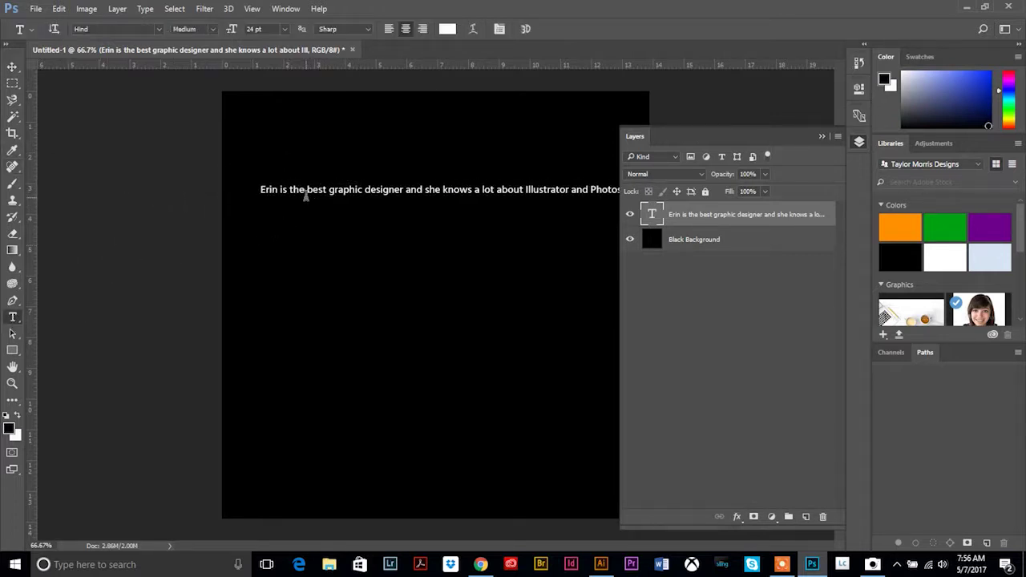
left_click(302, 190)
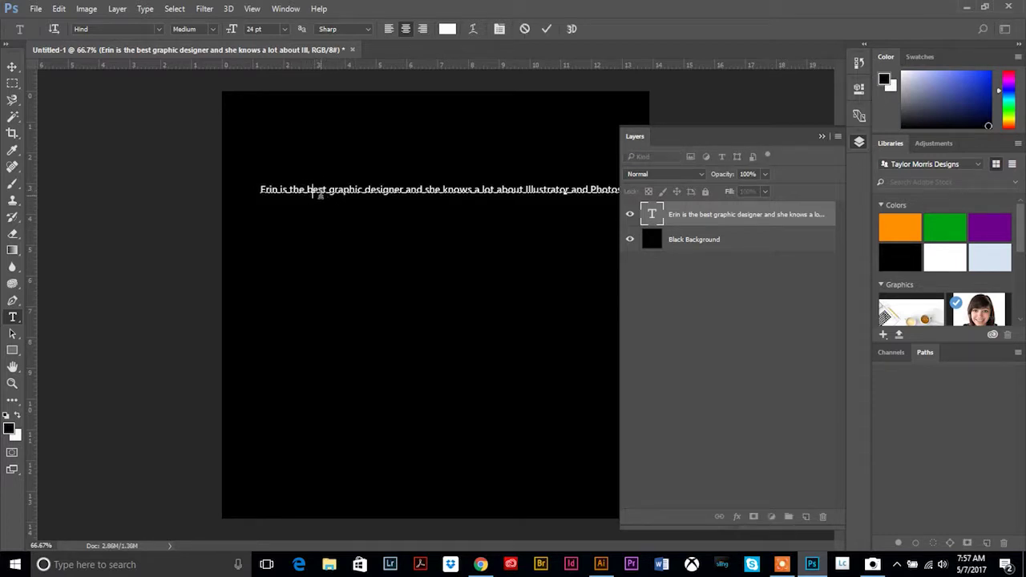
Select all the text on the line and delete it.
key("ctrl")
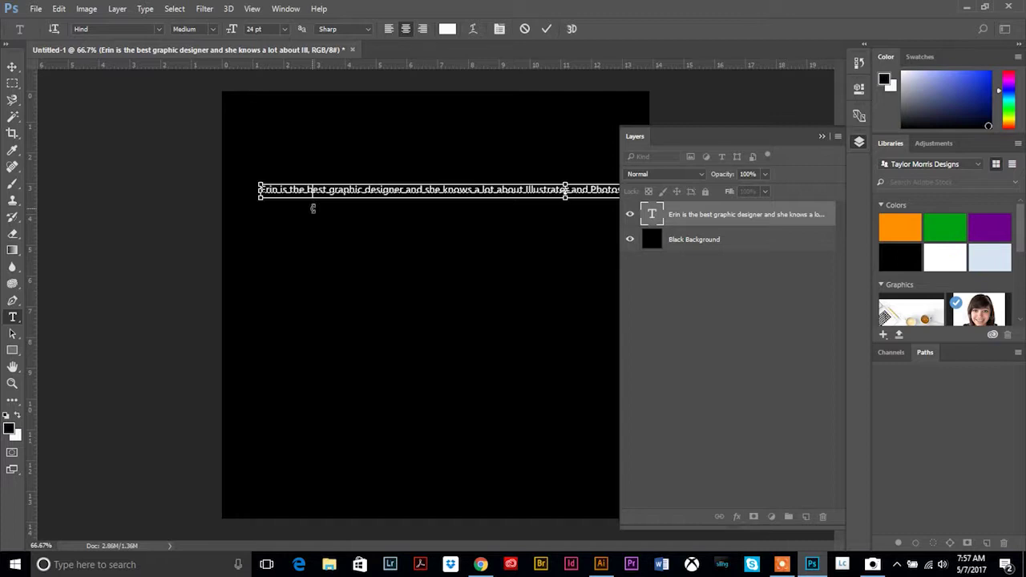
key("ctrl+a")
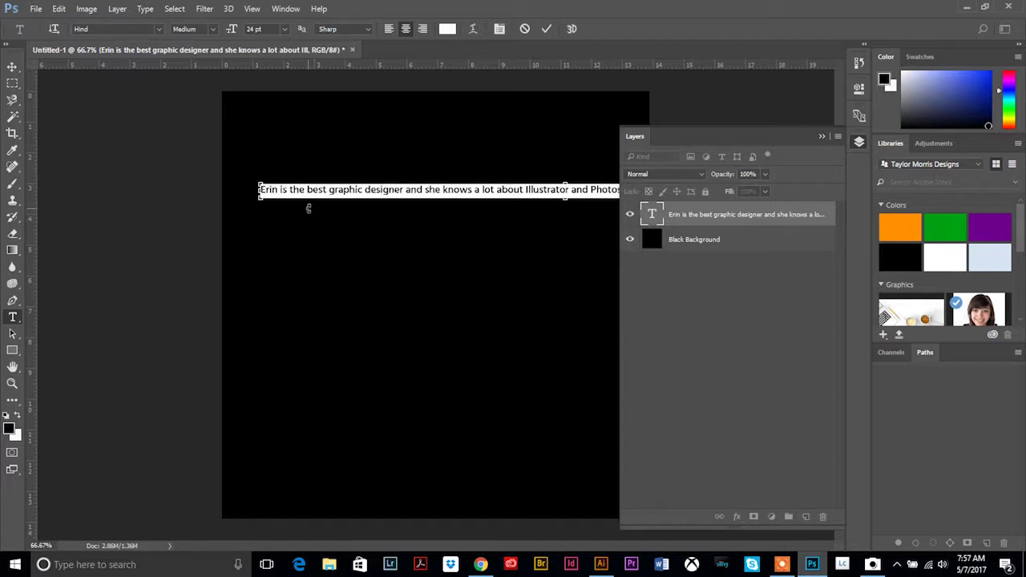
key("BackSpace")
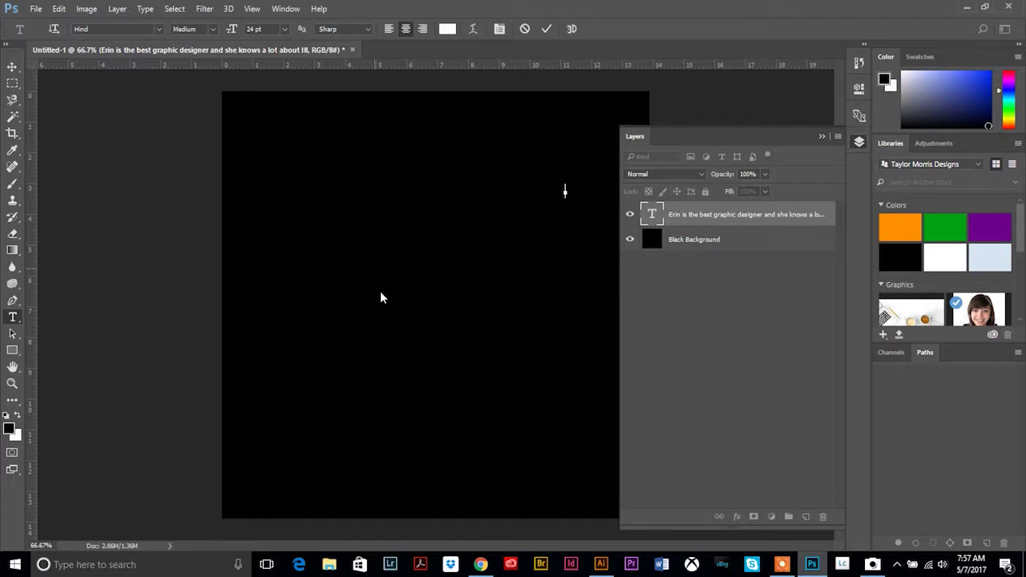
Commit the emptied text layer and narrow the Layers panel to uncover the whole square.
left_click(13, 67)
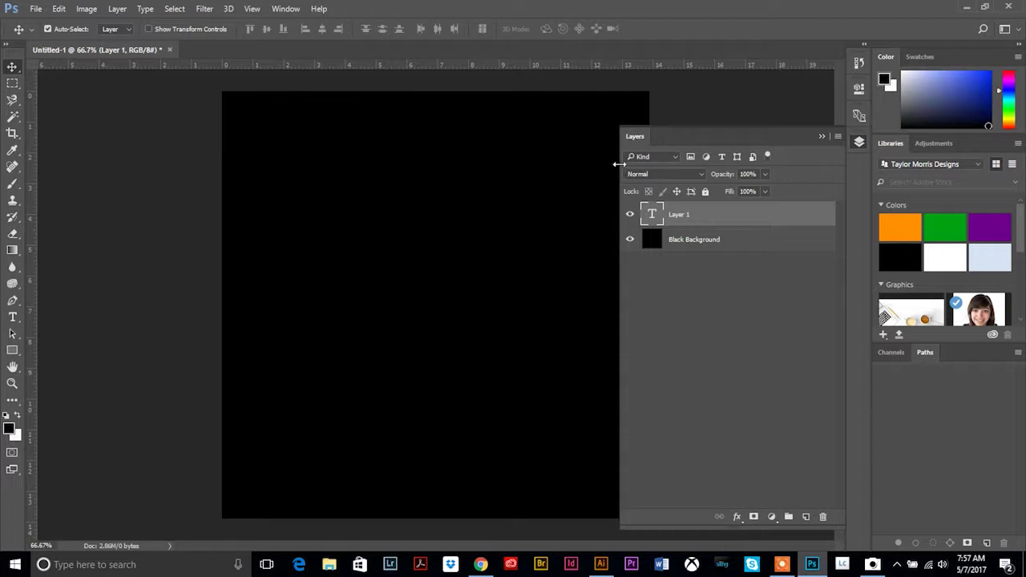
left_click_drag(620, 163, 688, 166)
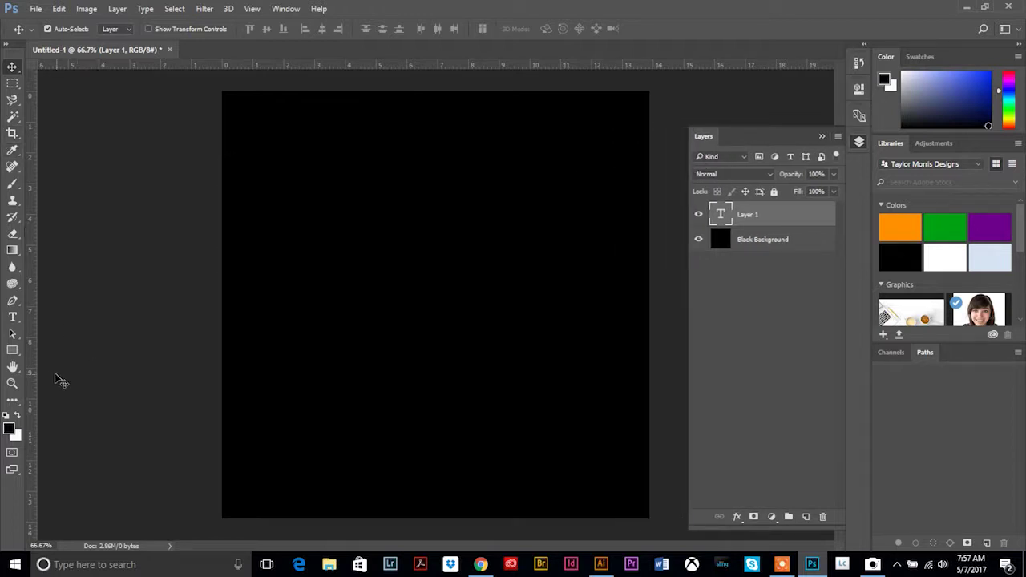
left_click(12, 319)
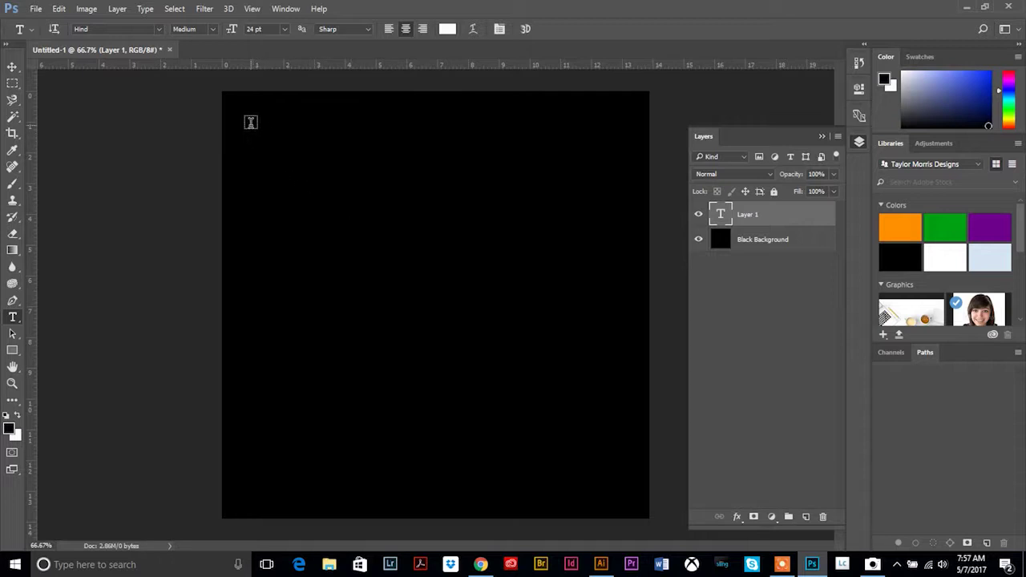
Type the designer sentence in a paragraph box across the square, resized so it wraps onto two lines.
left_click_drag(256, 125, 617, 484)
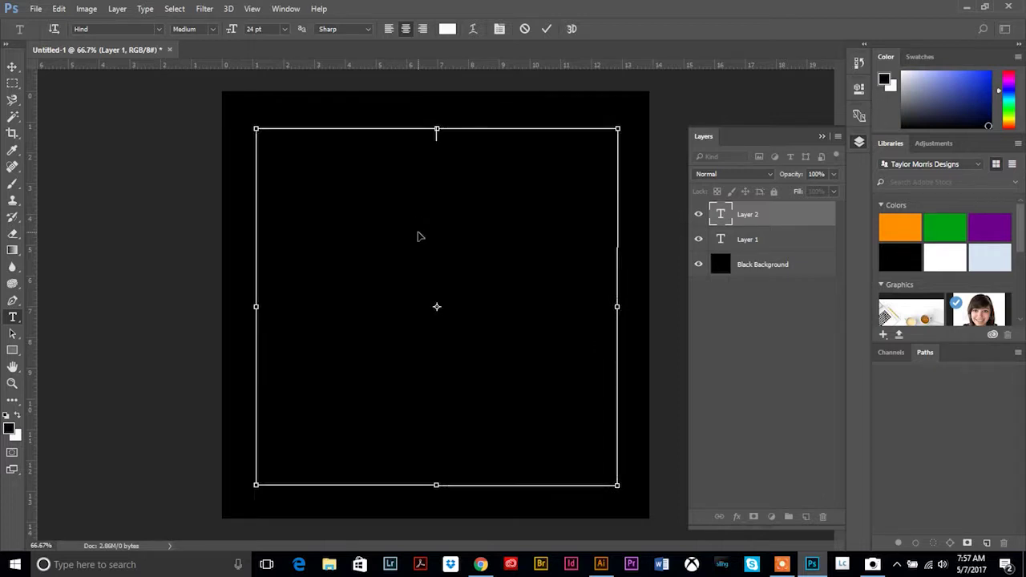
type("Erin is the best graphic designer and she knows a lot about Illustrator and Photoshop nnnnnnnnnnnnnnnnnnnnnnnnnnnnnnnnnnnnnnnn")
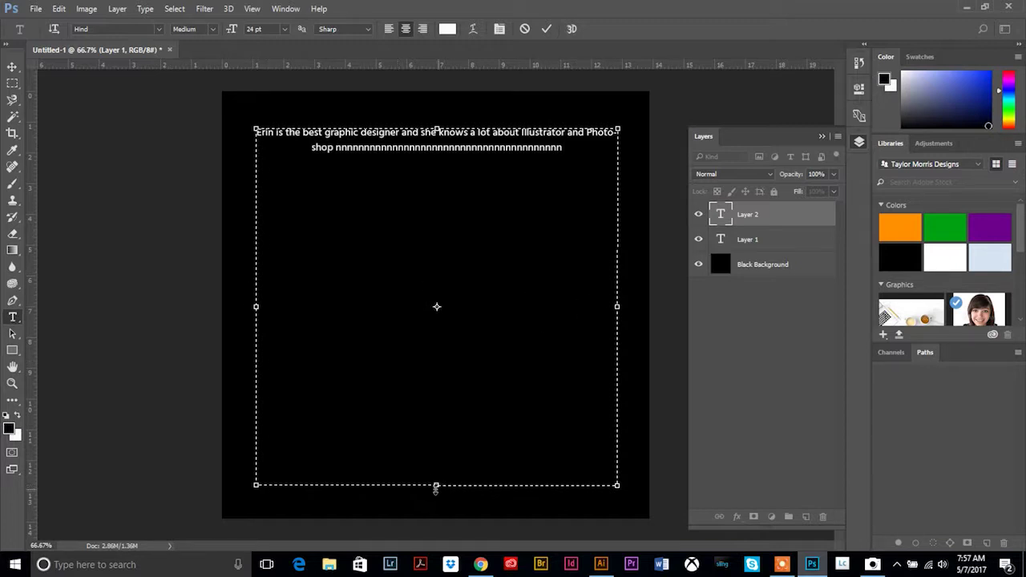
left_click_drag(617, 308, 525, 307)
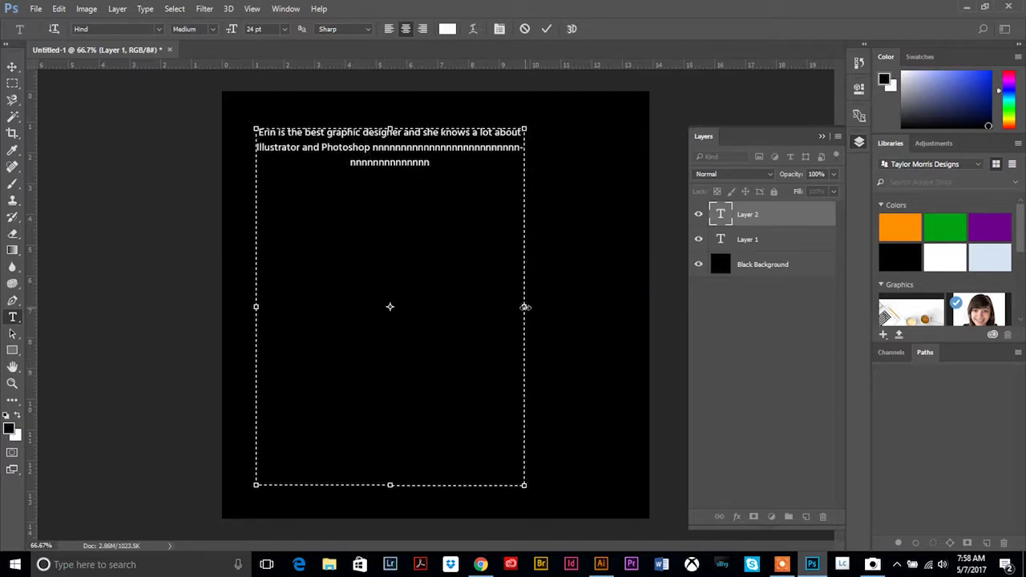
left_click_drag(524, 306, 624, 307)
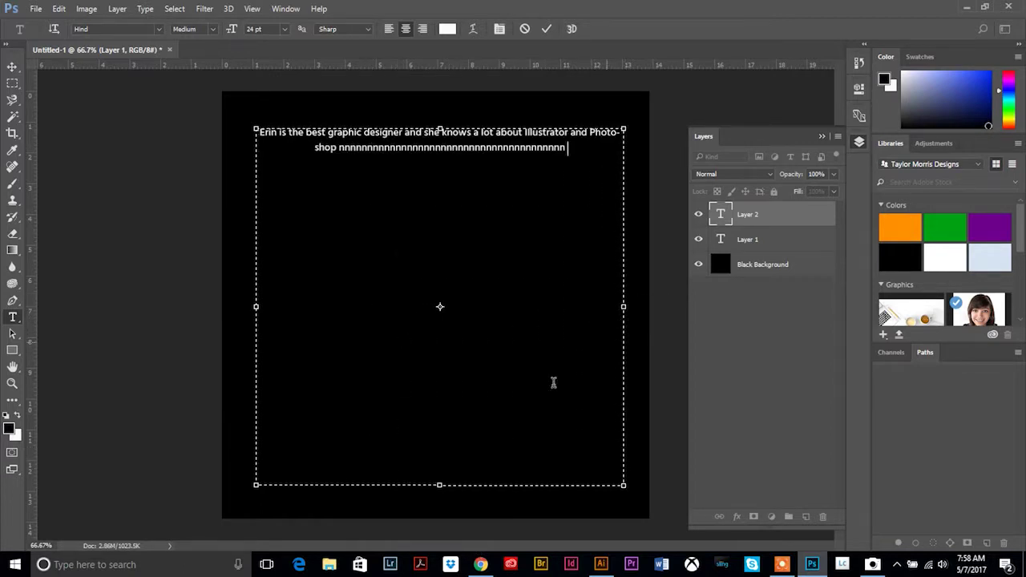
left_click(12, 68)
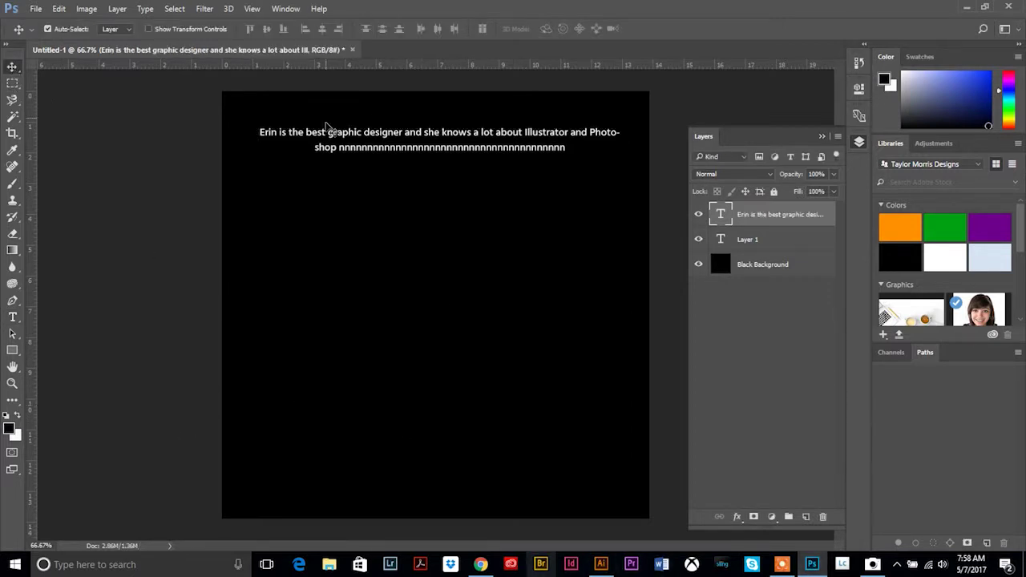
Nudge the paragraph slightly lower, then reopen it and select all its placeholder text.
mouse_move(395, 142)
left_mouse_down()
mouse_move(395, 267)
mouse_move(393, 154)
left_mouse_up()
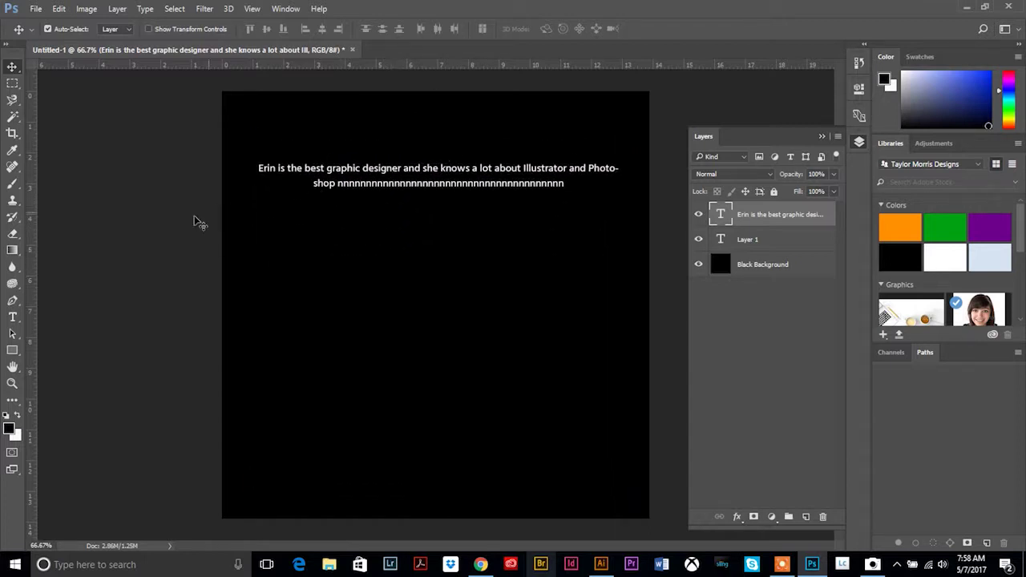
left_click(12, 319)
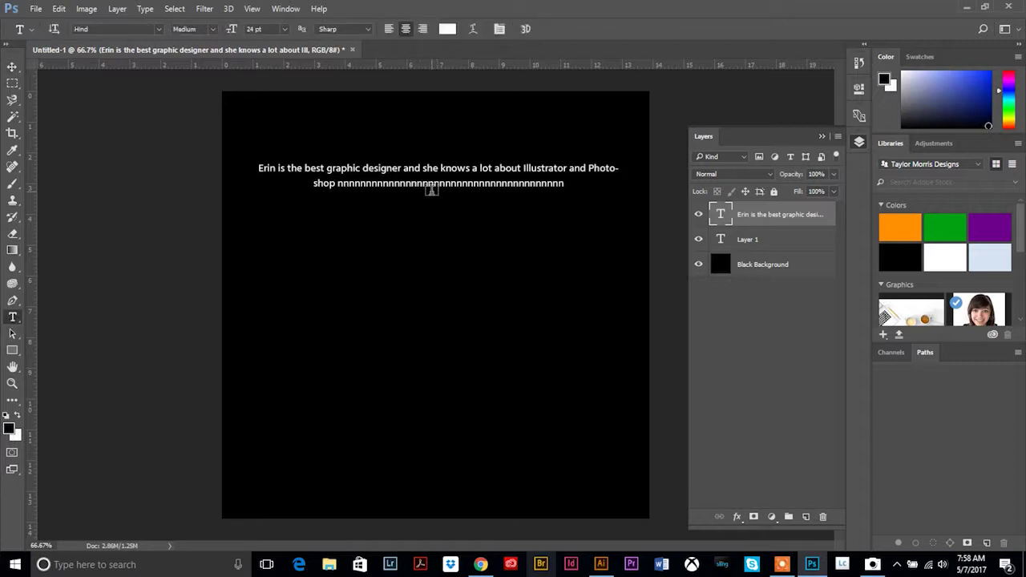
left_click(425, 182)
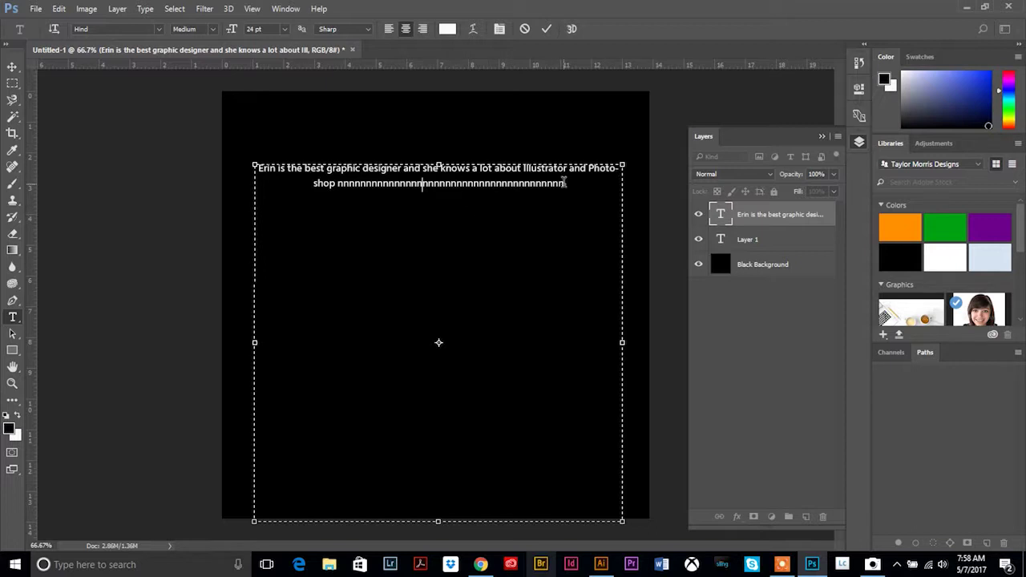
left_click_drag(569, 184, 245, 150)
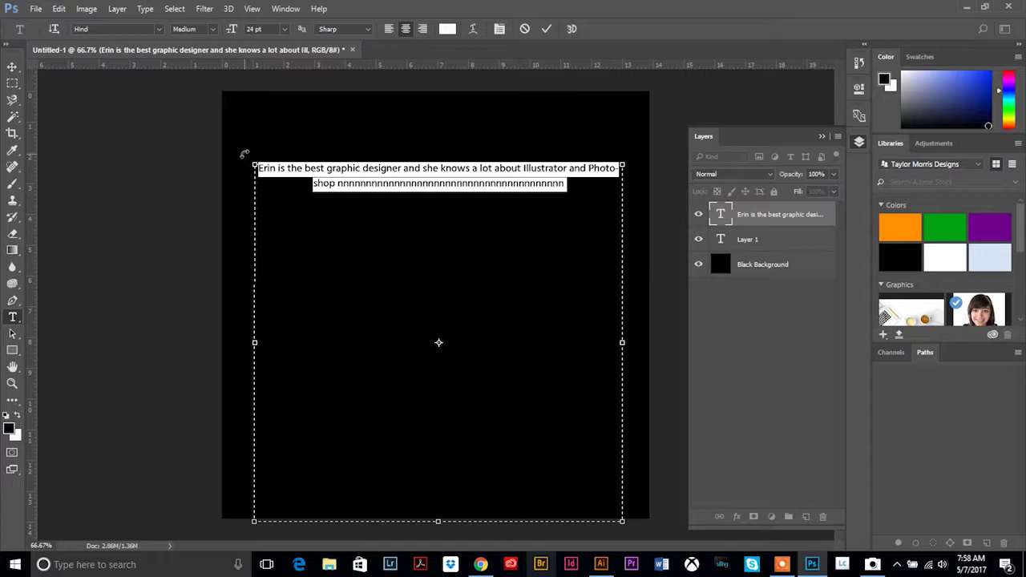
Replace the placeholder with 'Today is the best day ever.' and 'Always choose kindness.' on two lines.
key("BackSpace")
type("Today")
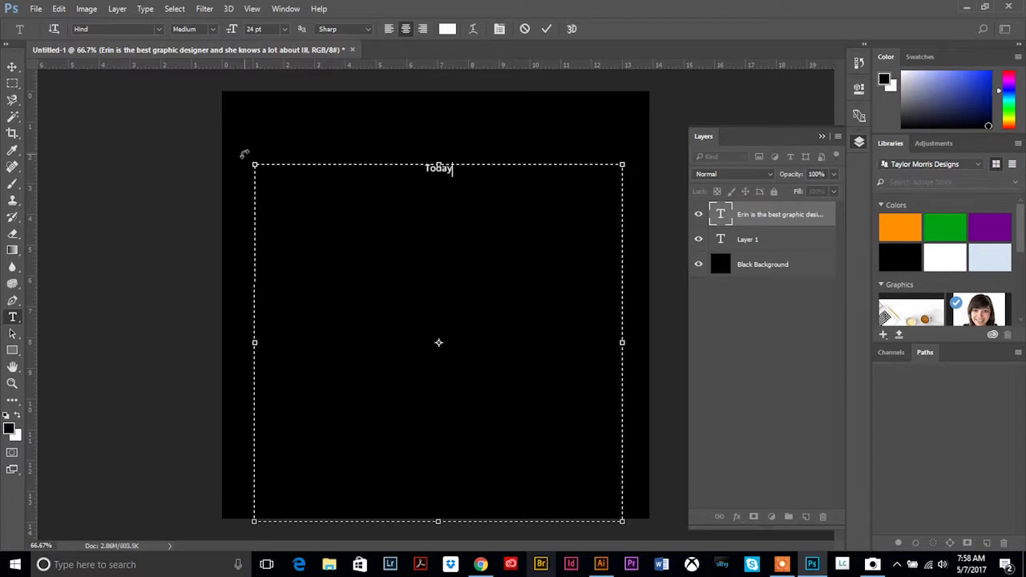
type(" is the best day ever")
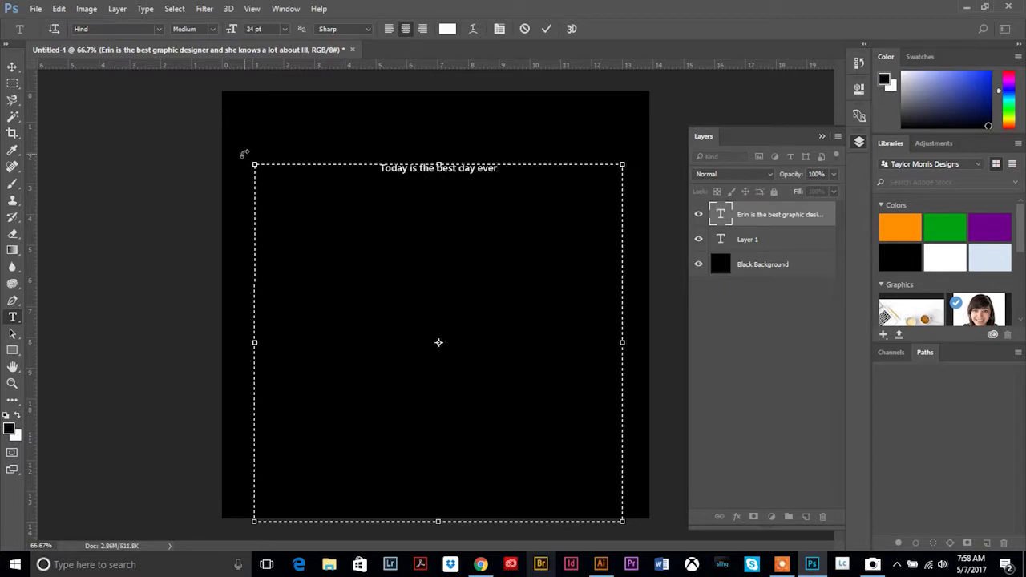
type(".")
key("Return")
type("A")
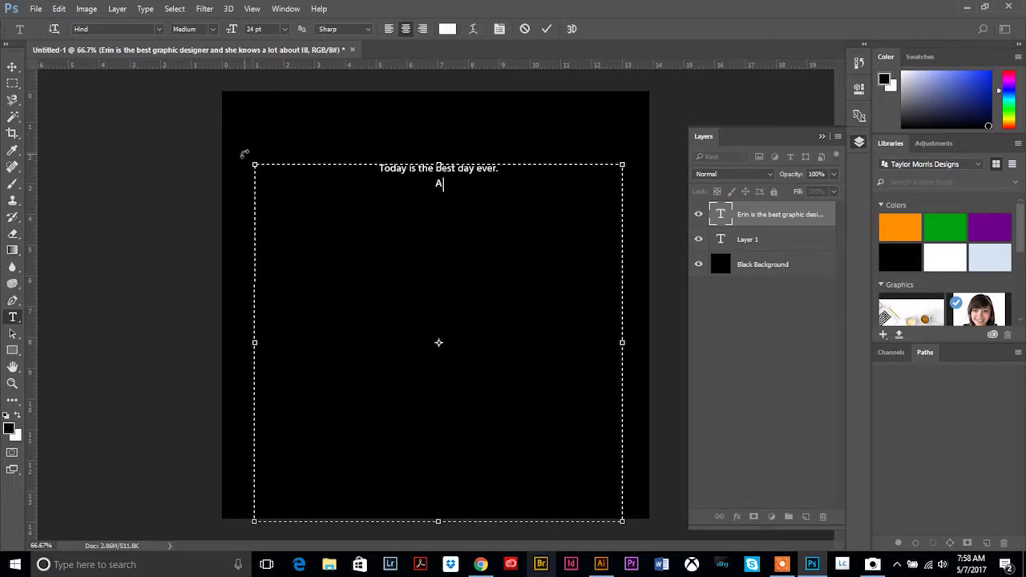
type(" Always be K")
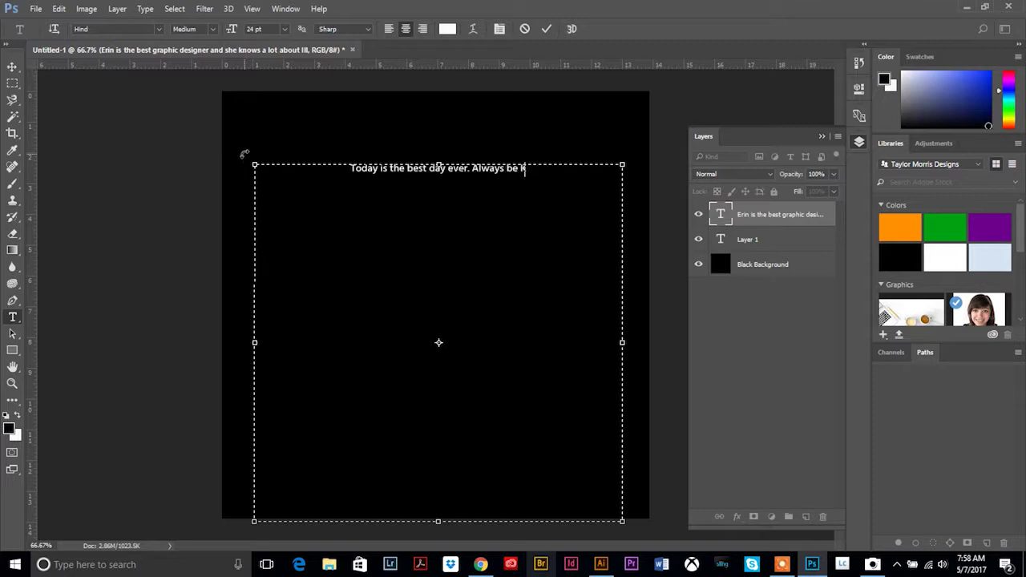
key("BackSpace")
type("kin")
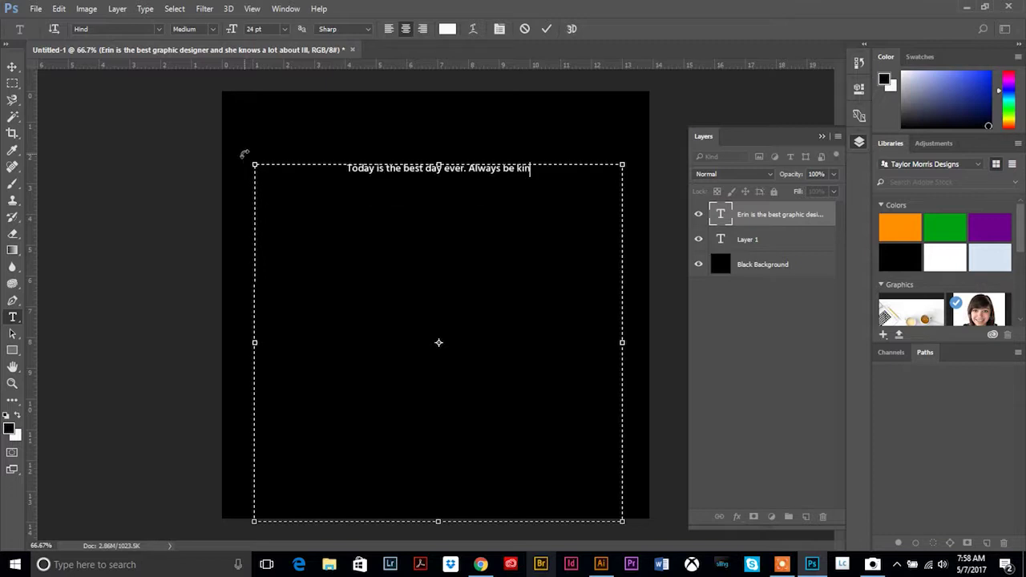
key("BackSpace")
key("BackSpace")
key("BackSpace")
key("BackSpace")
key("BackSpace")
type("cho")
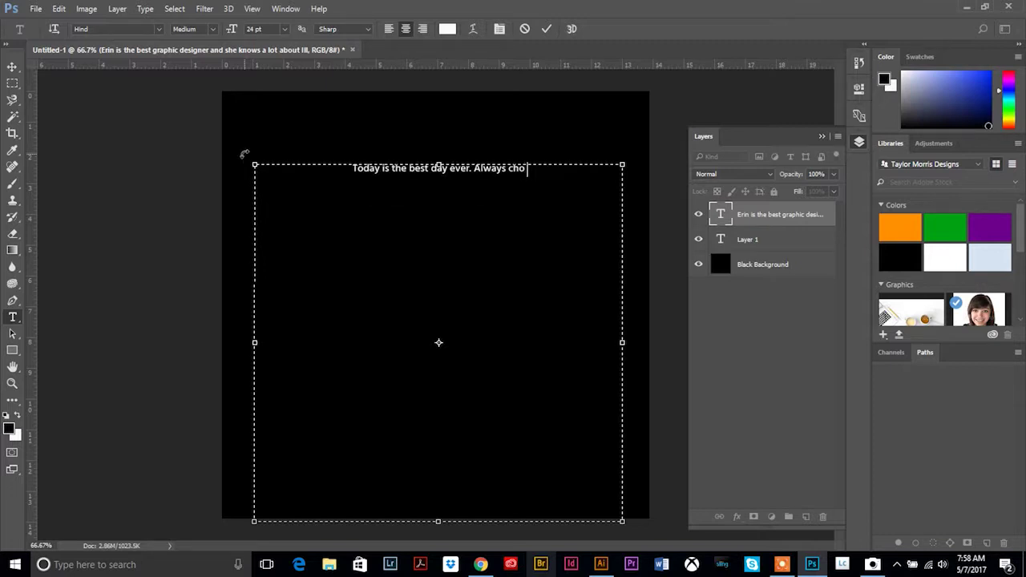
type("ose kind")
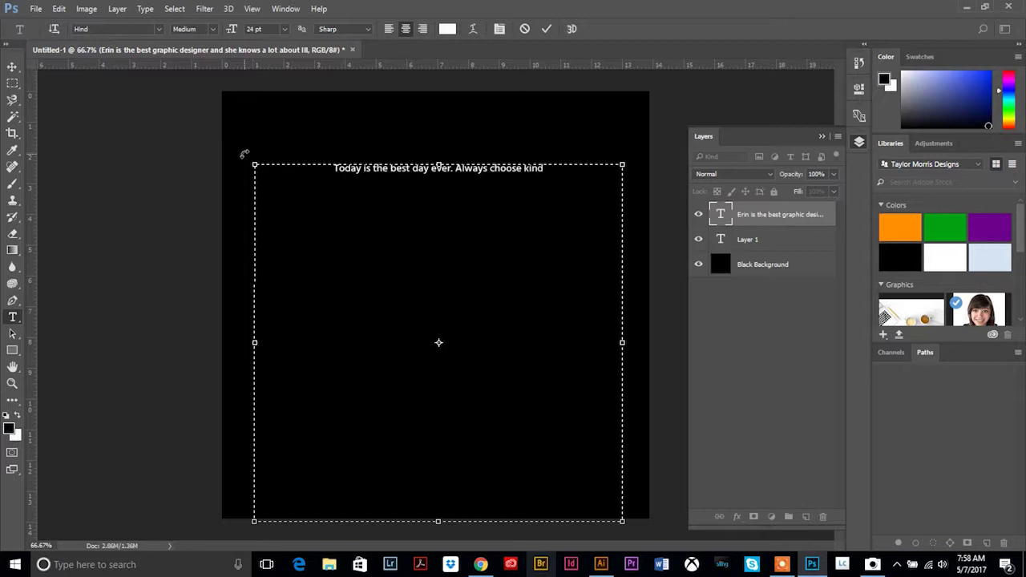
type("ness.")
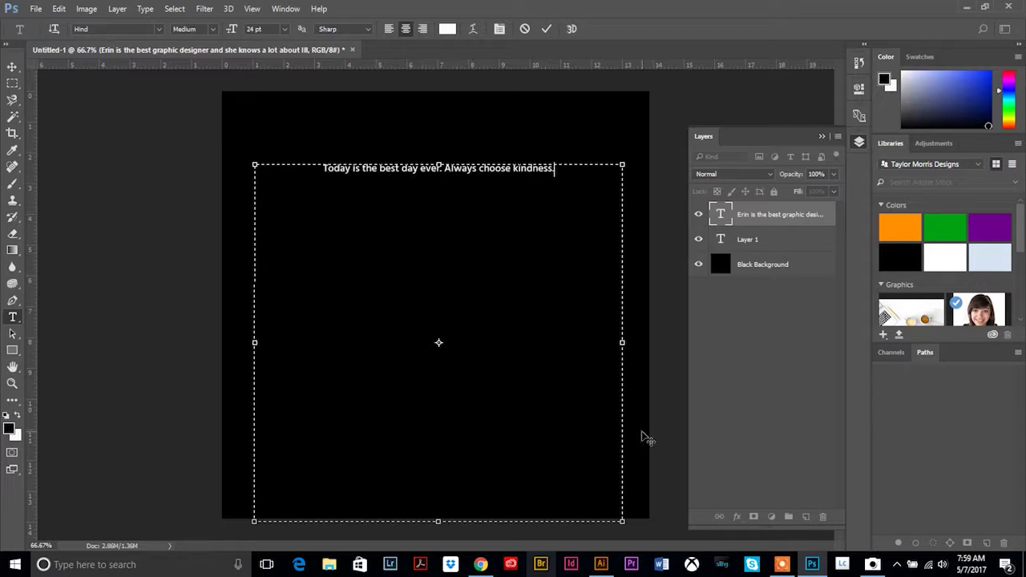
Shrink the text box to fit both lines snugly and commit the text.
left_click_drag(623, 343, 398, 324)
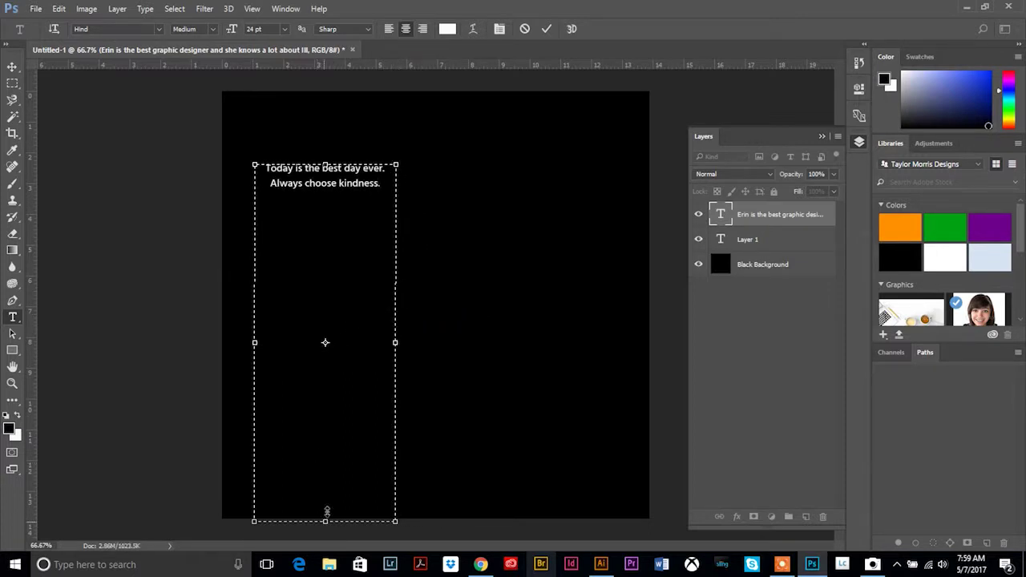
left_click_drag(326, 511, 323, 195)
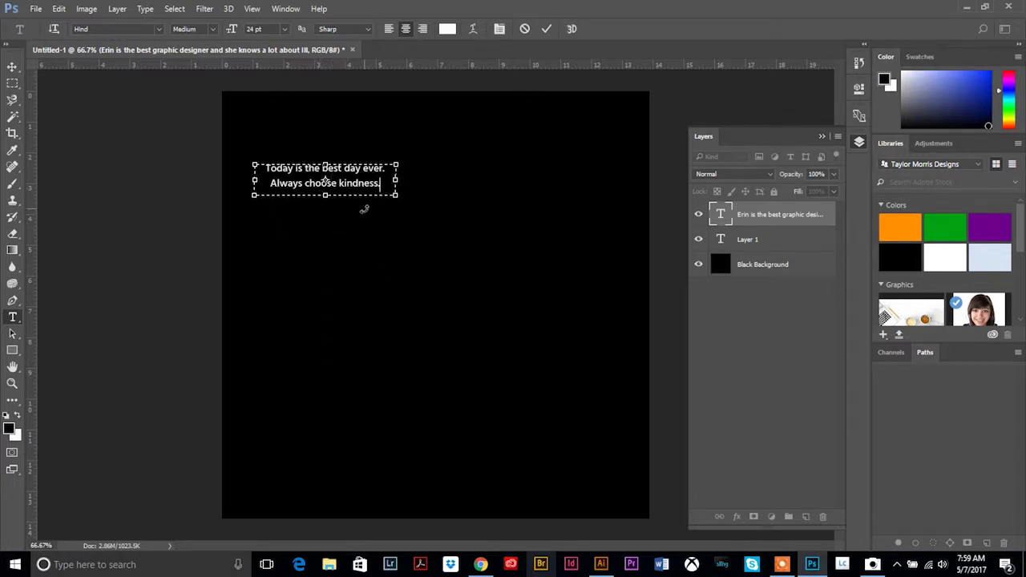
left_click(12, 69)
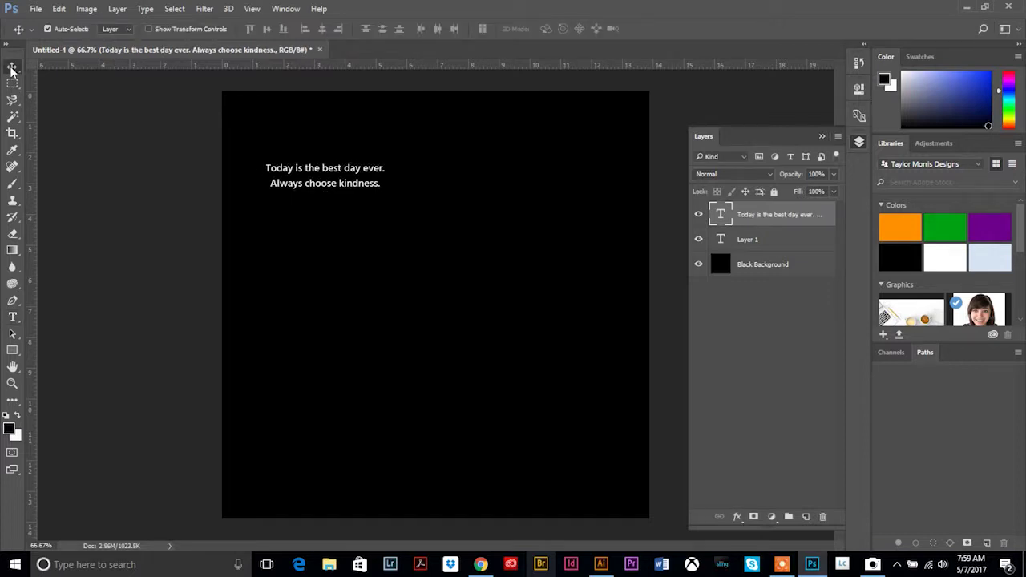
Free Transform the quote, enlarging it proportionally to about 267%.
left_click(59, 9)
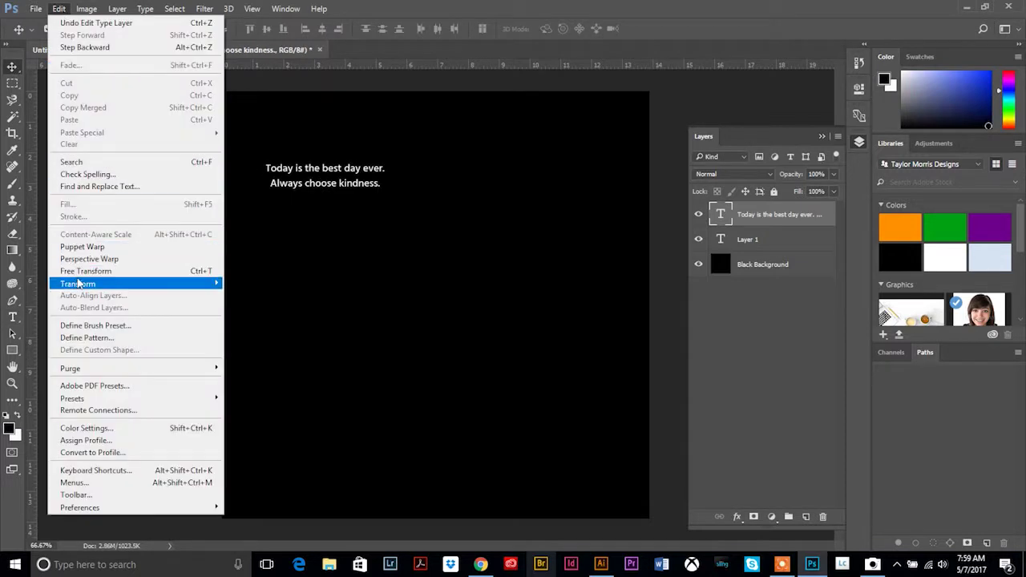
mouse_move(77, 285)
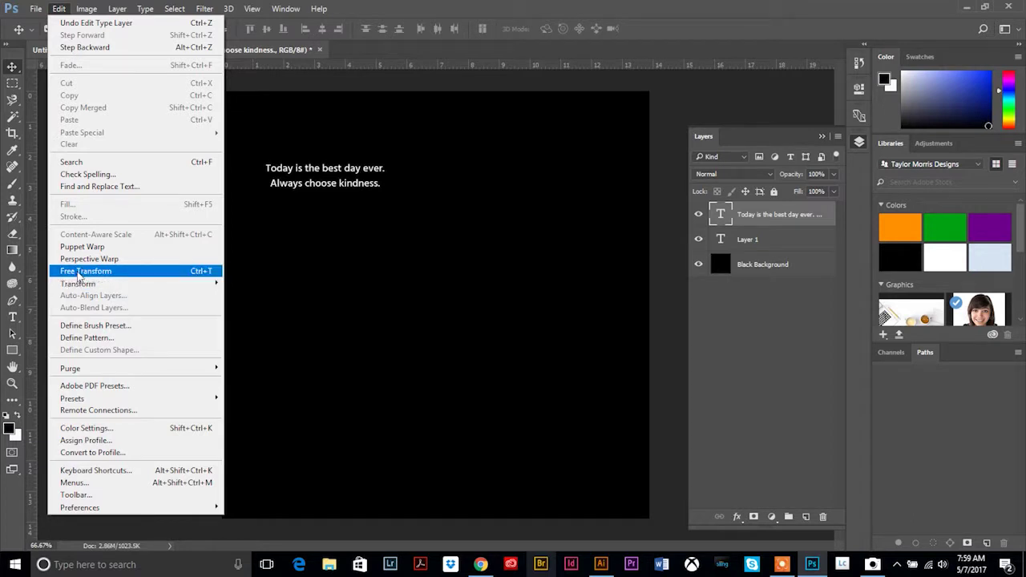
left_click(79, 272)
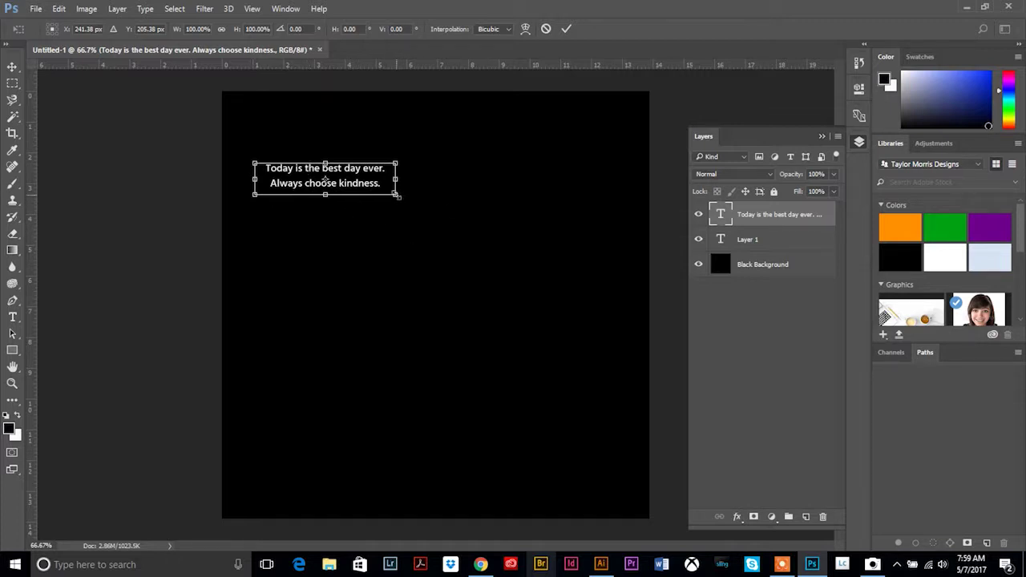
left_click_drag(396, 195, 607, 313)
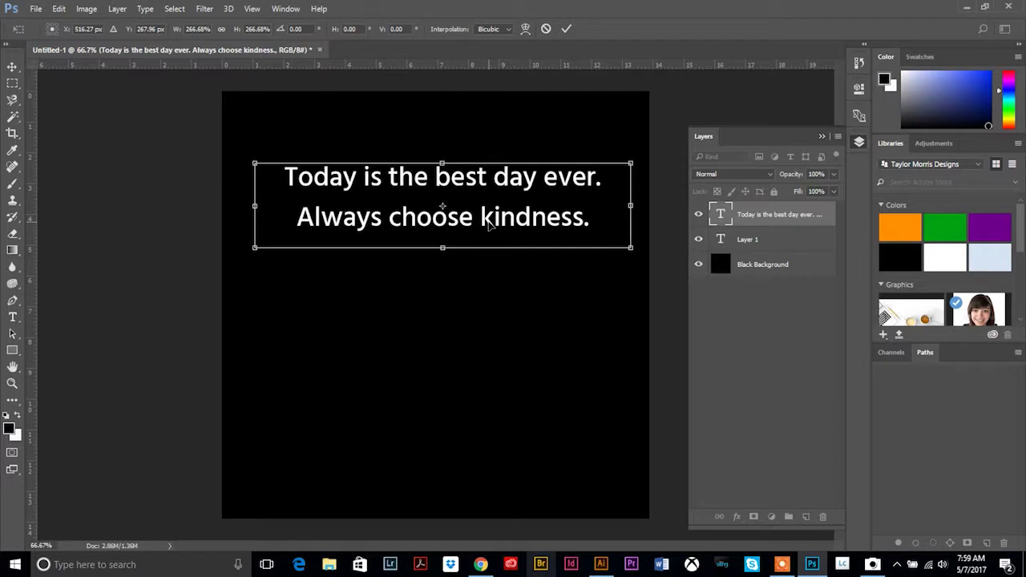
key("Return")
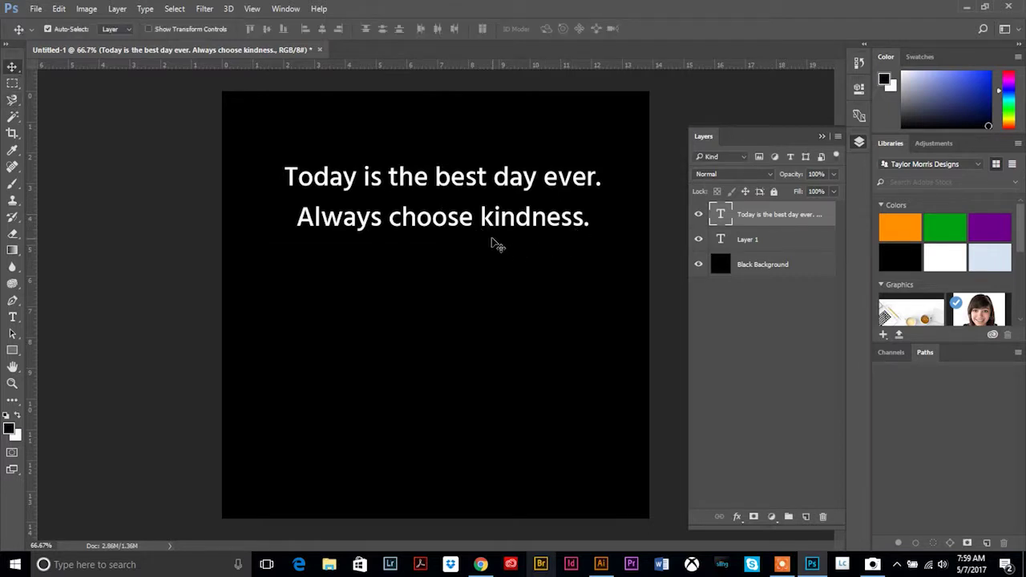
Drag the enlarged quote down to the centre of the black square.
left_click_drag(495, 225, 484, 319)
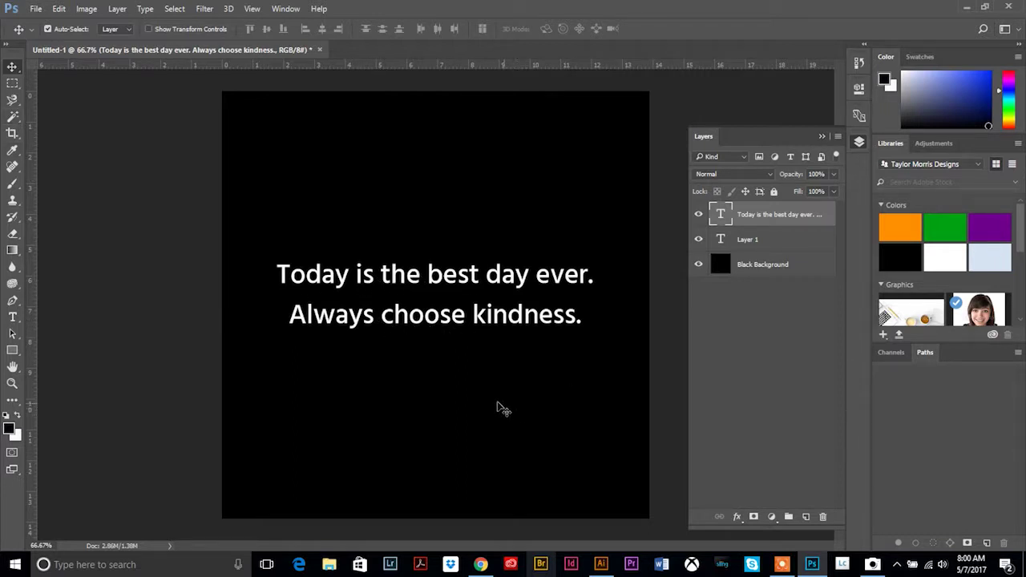
left_click(13, 318)
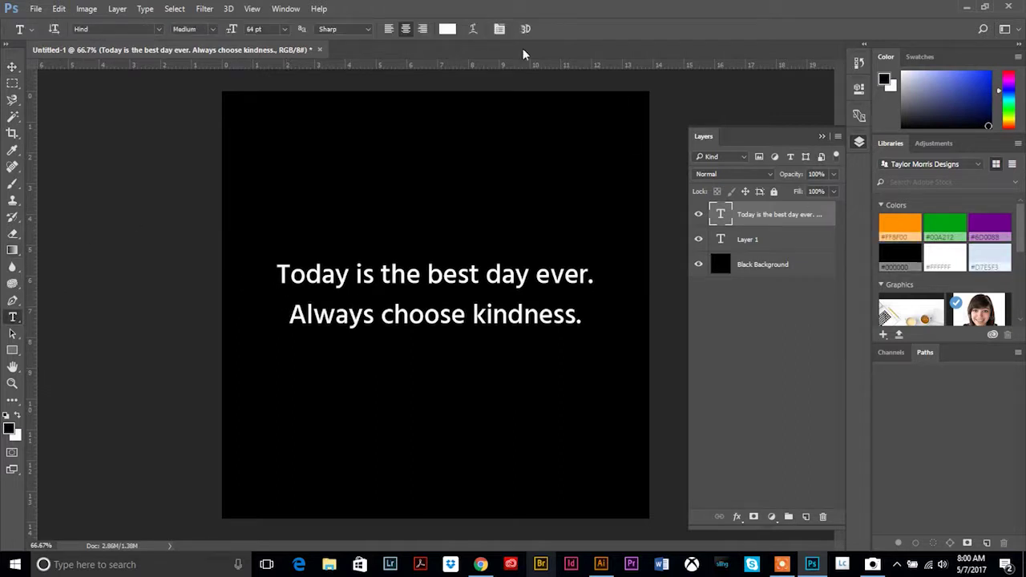
Show the Character panel and select both lines of the 64 pt Hind Medium quote.
left_click(290, 9)
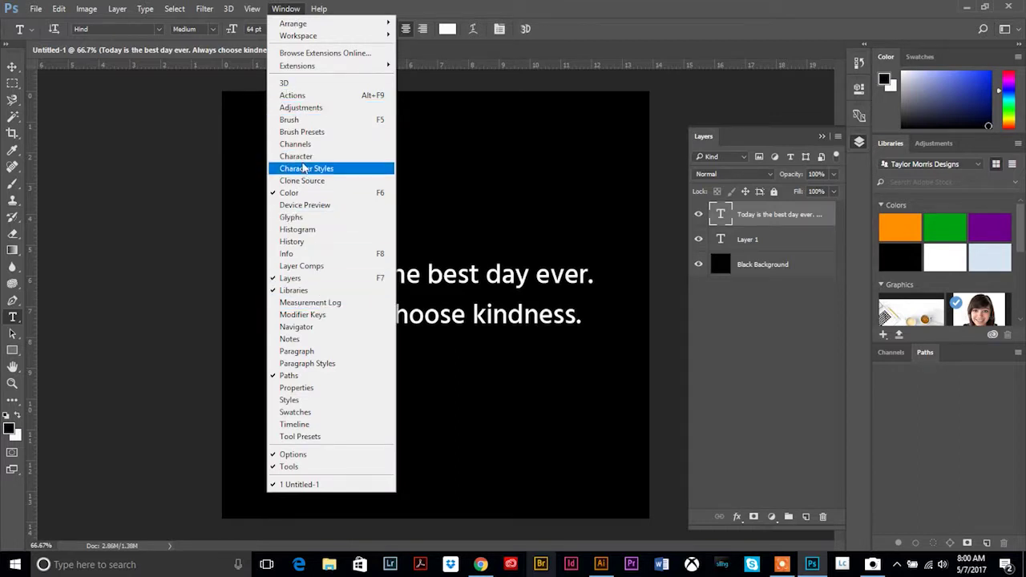
left_click(297, 157)
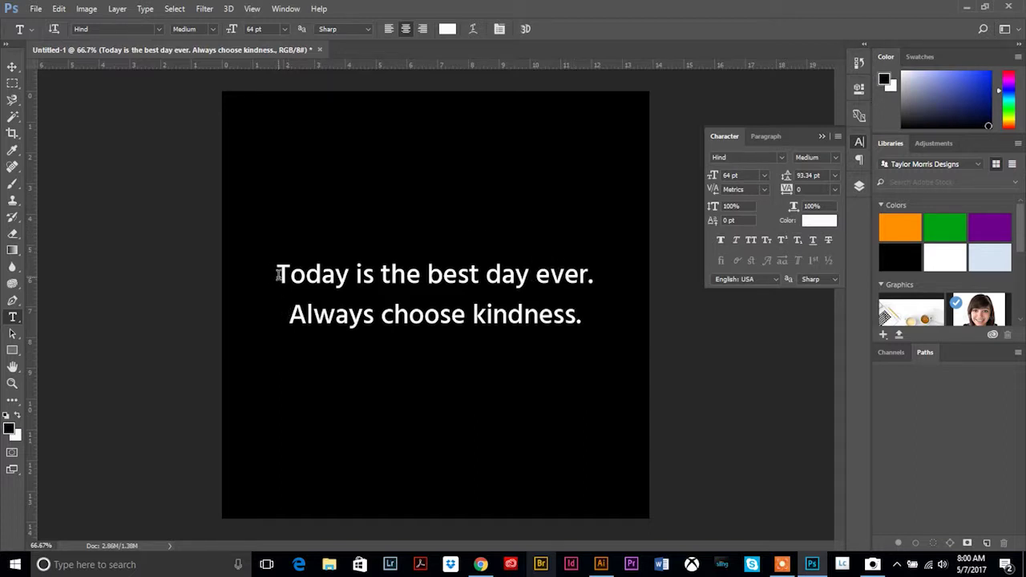
left_click_drag(277, 275, 595, 332)
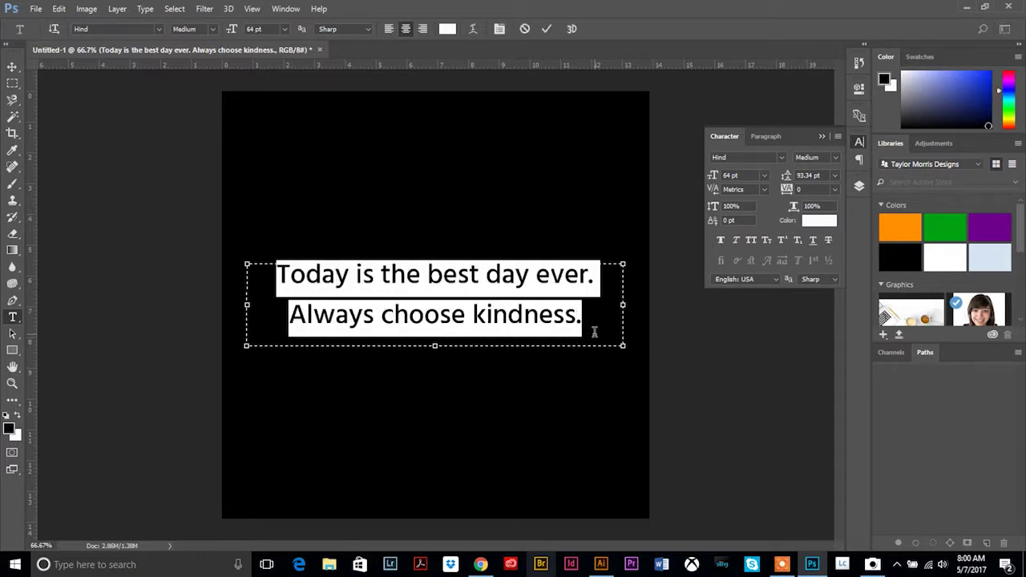
Set the word 'best' in the Bravelove script font.
left_click(470, 277)
left_click(484, 275)
left_click_drag(485, 275, 424, 274)
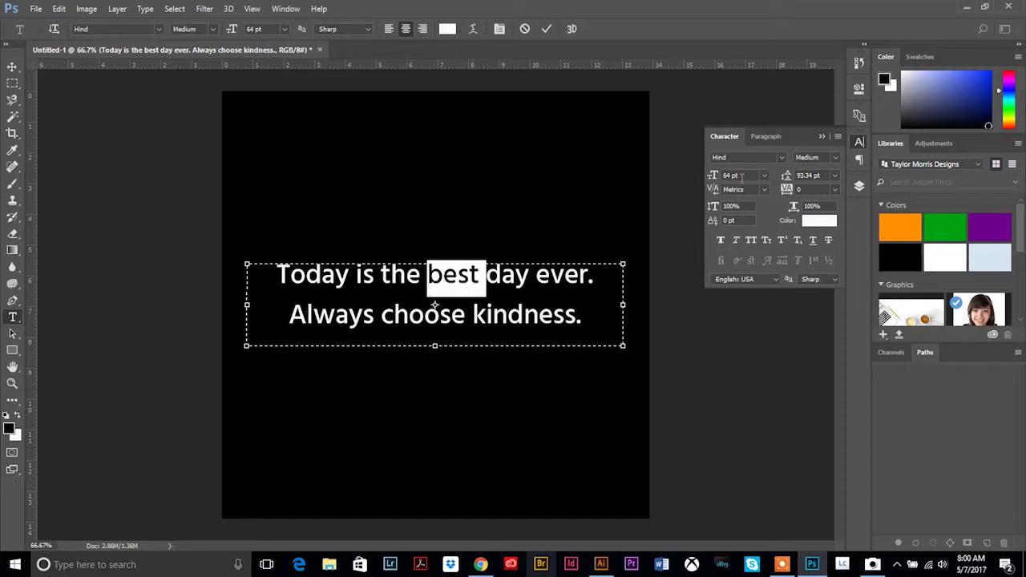
left_click(782, 157)
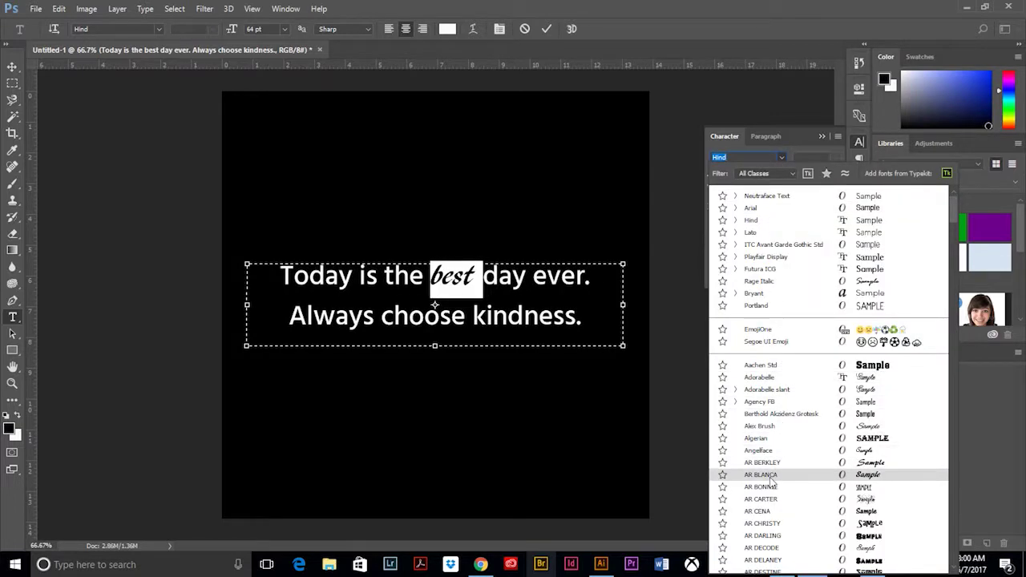
scroll(772, 501, "down", 2)
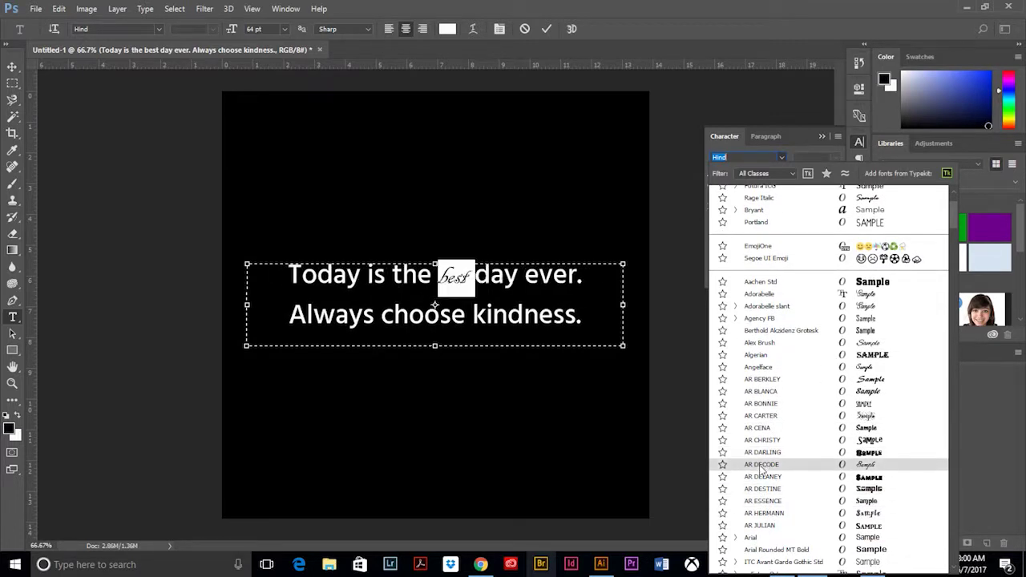
scroll(761, 472, "down", 2)
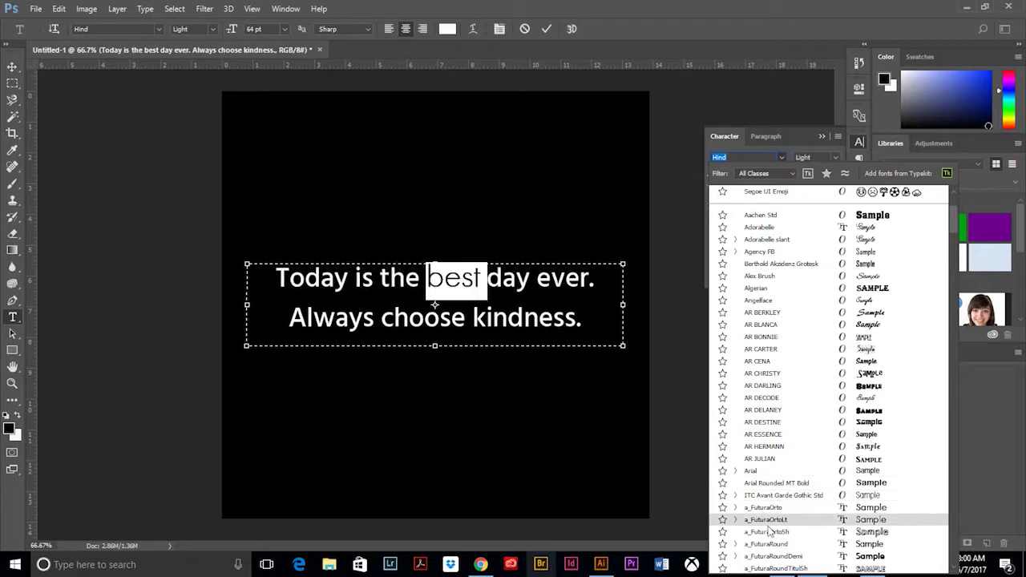
scroll(769, 530, "down", 1)
scroll(771, 532, "down", 3)
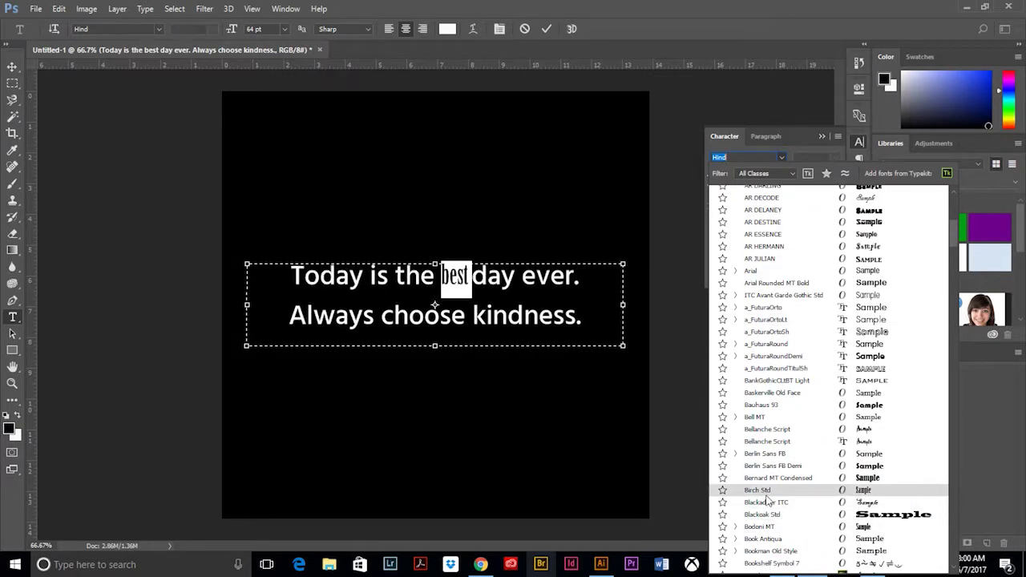
scroll(767, 501, "down", 2)
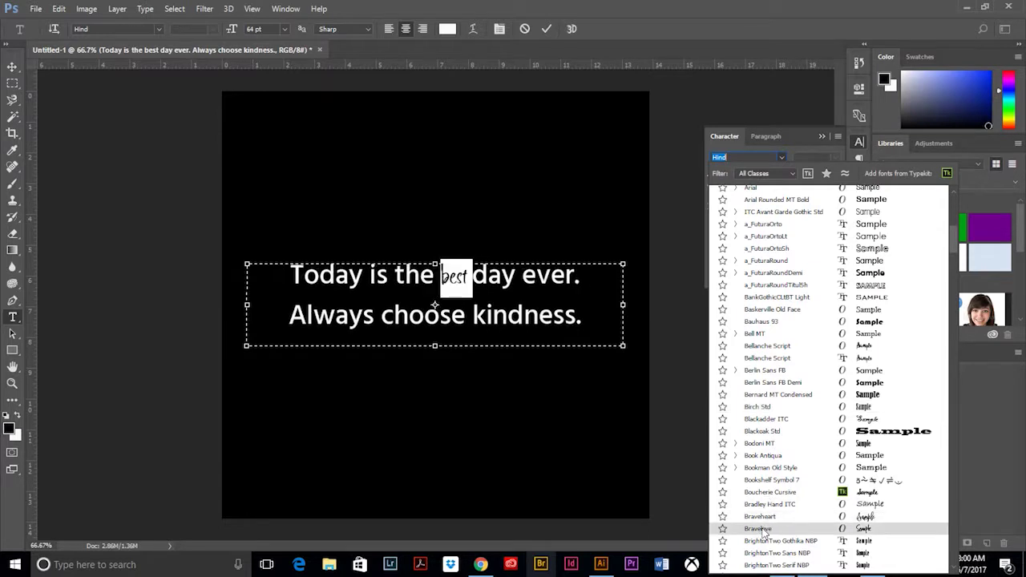
left_click(763, 529)
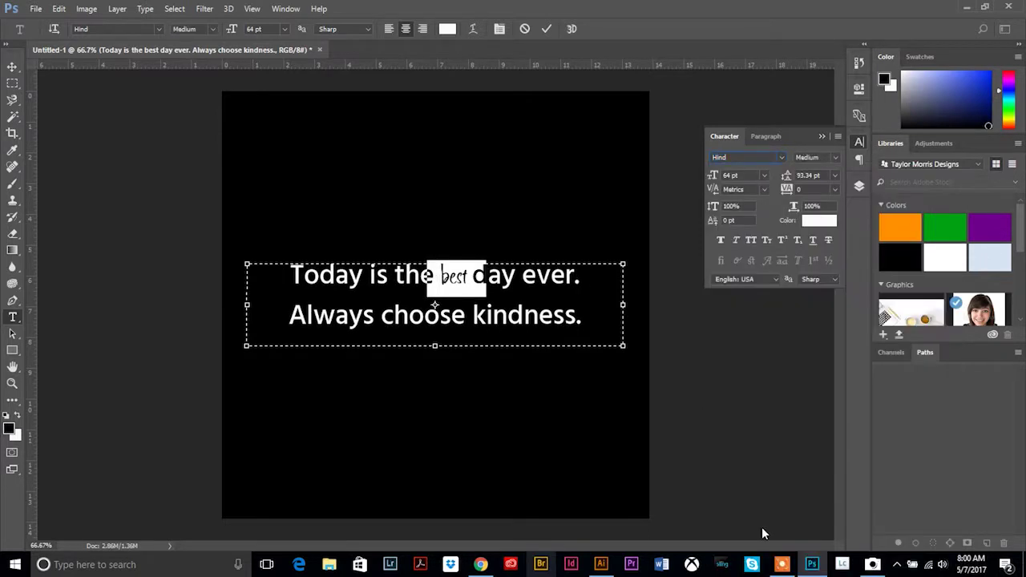
Increase the font size of the script word 'best' to 99 pt.
left_click(13, 68)
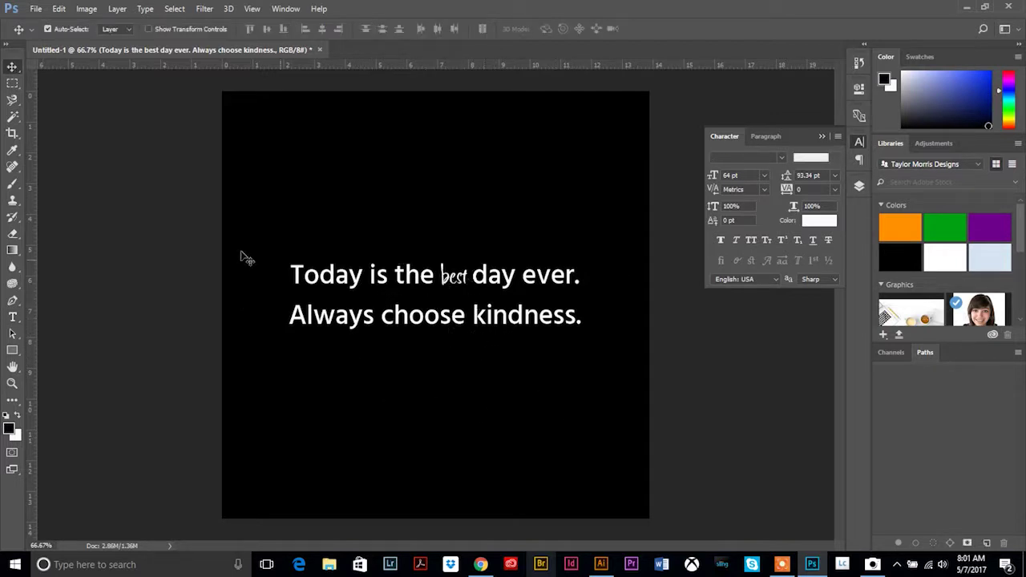
left_click(12, 317)
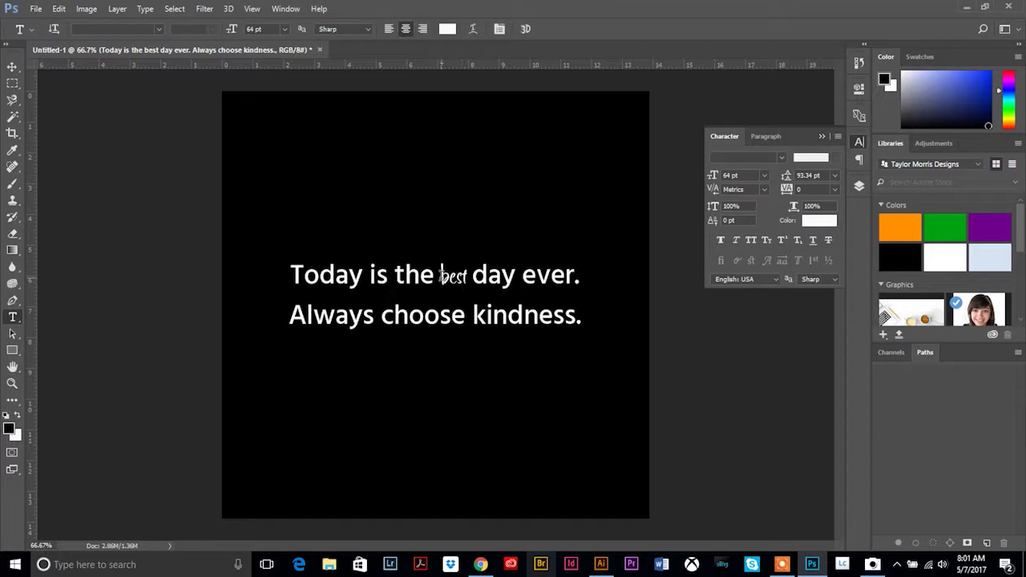
left_click_drag(440, 274, 468, 275)
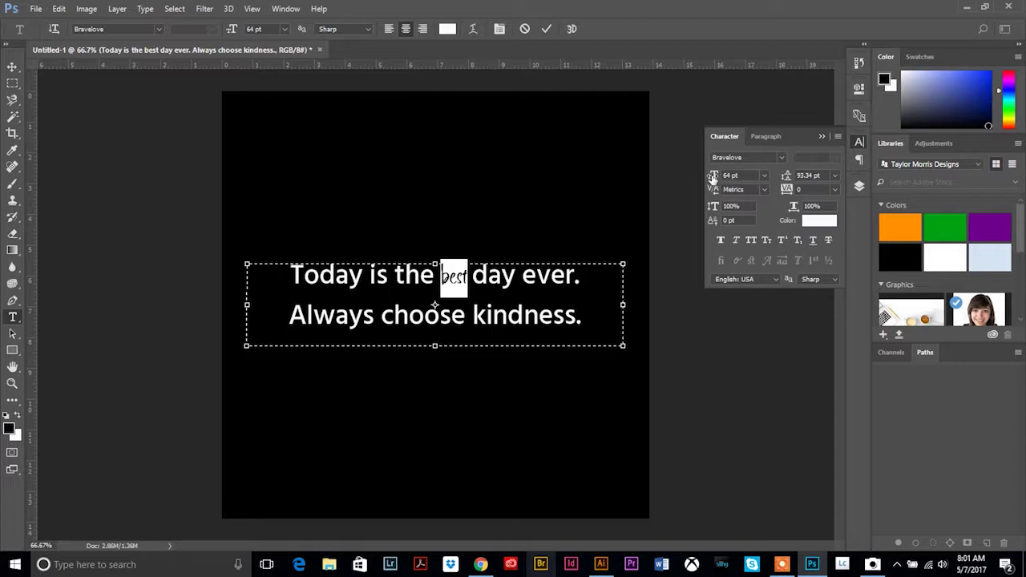
left_click_drag(712, 178, 735, 181)
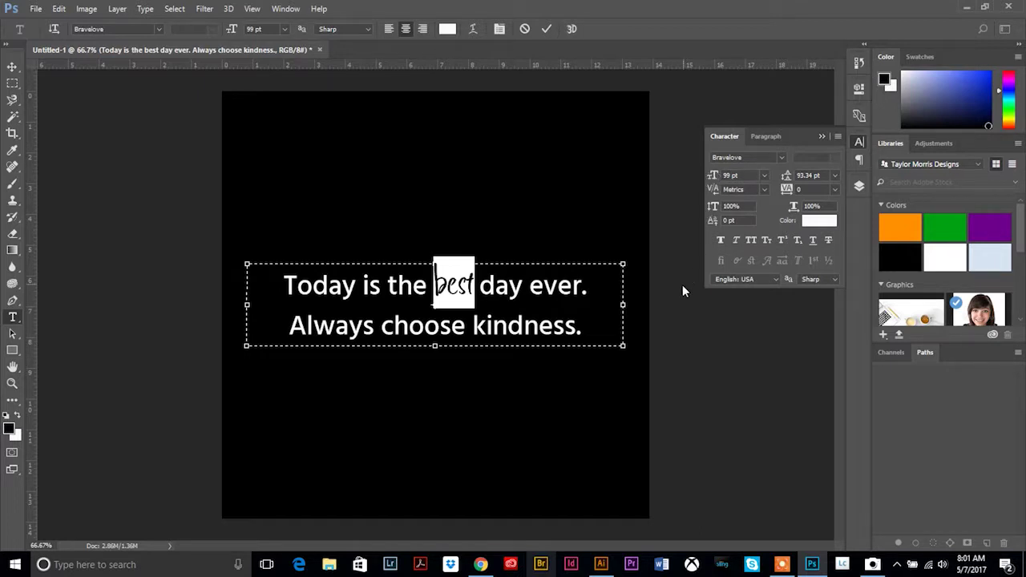
left_click(12, 69)
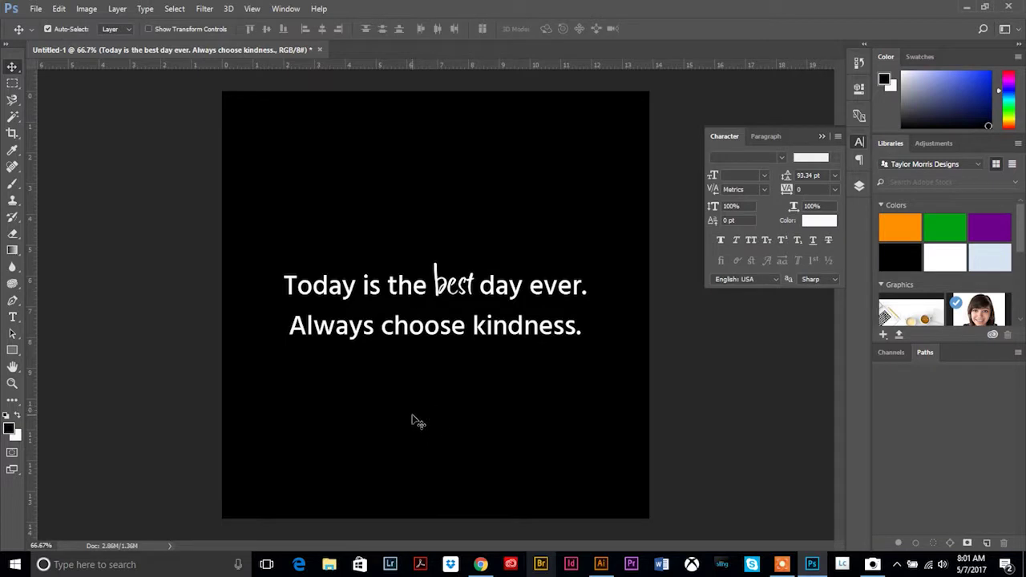
left_click(12, 317)
Change 'kindness' in the second line to Bravelove script at 99 pt, matching 'best'.
left_click_drag(474, 327, 577, 326)
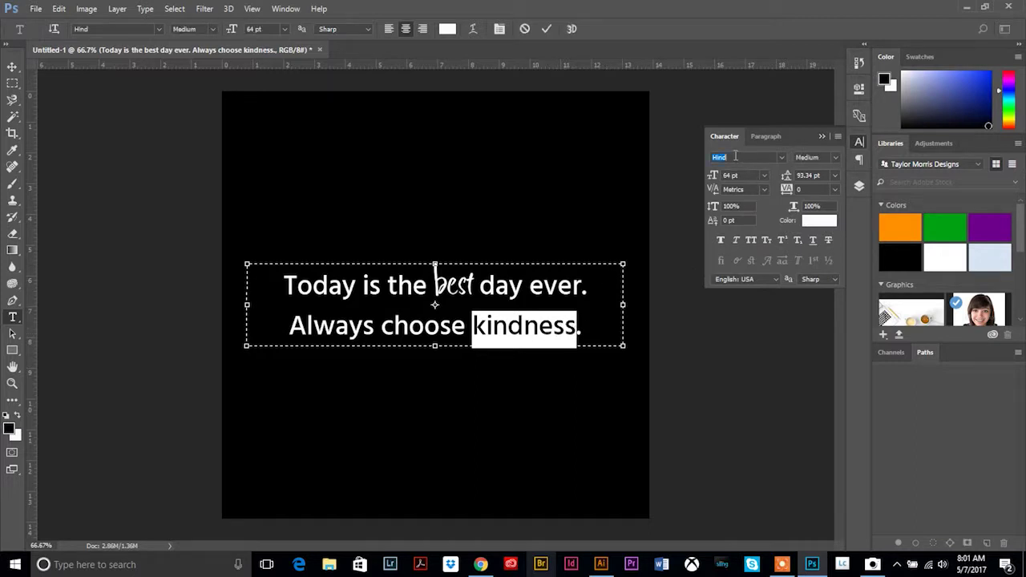
type("bra")
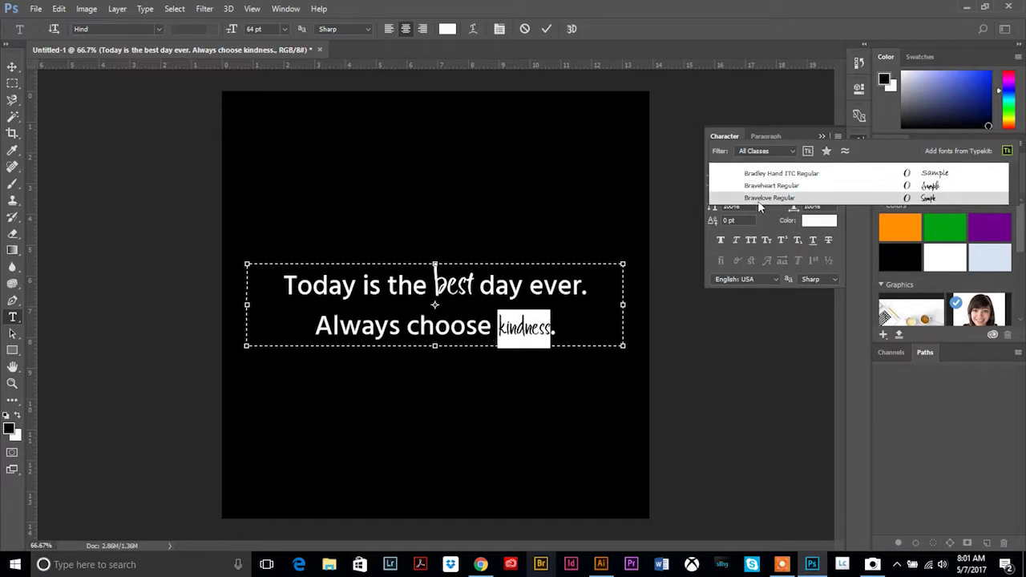
left_click(758, 198)
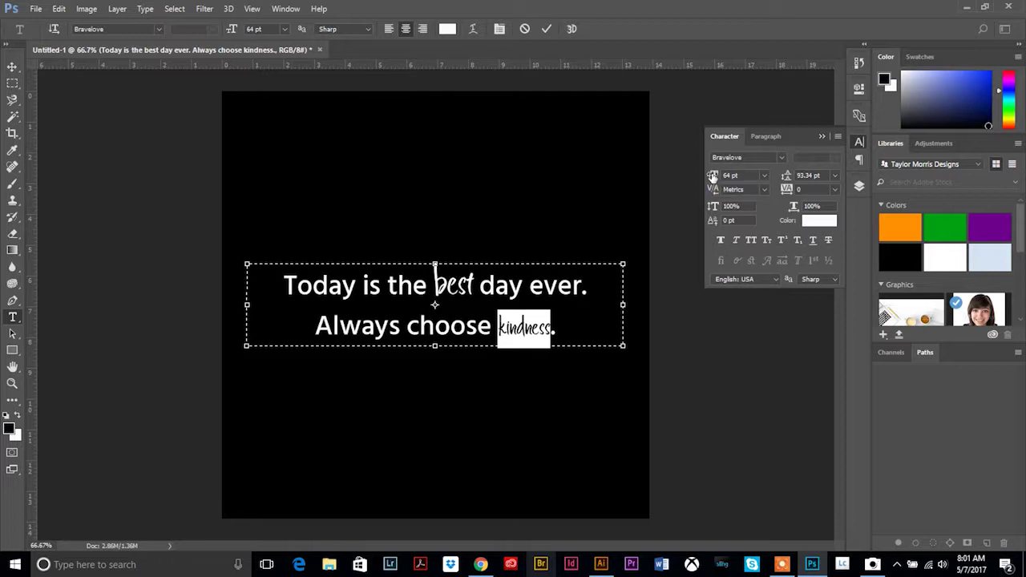
left_click_drag(712, 176, 734, 181)
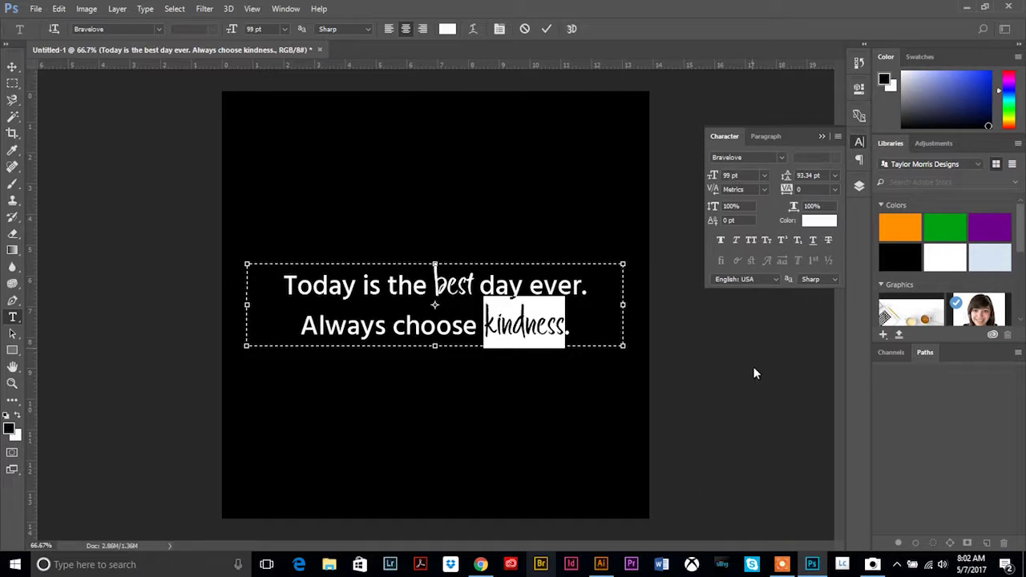
left_click(9, 64)
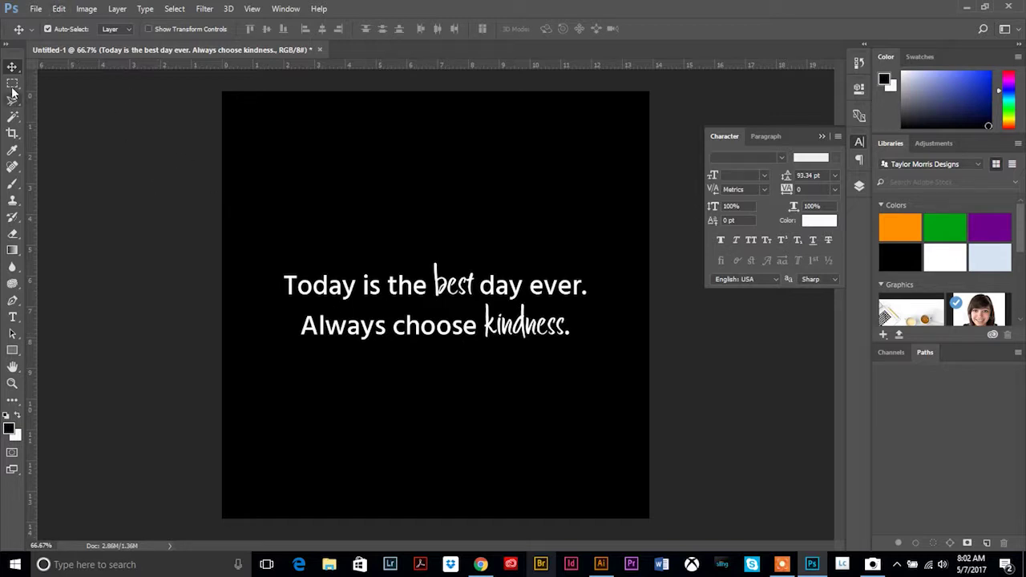
Free Transform the whole quote block up slightly, to about 102%.
left_click(58, 10)
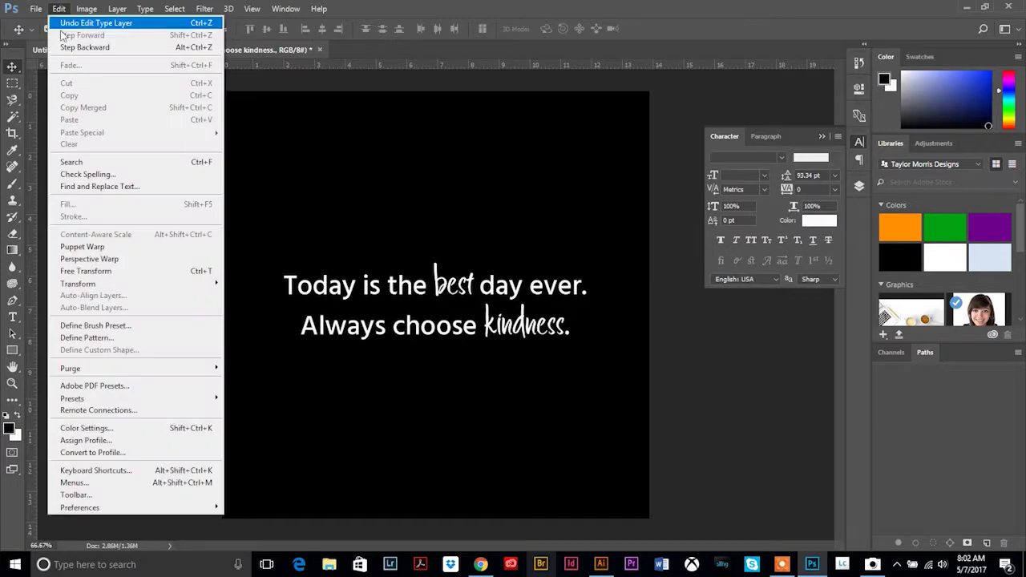
left_click(107, 274)
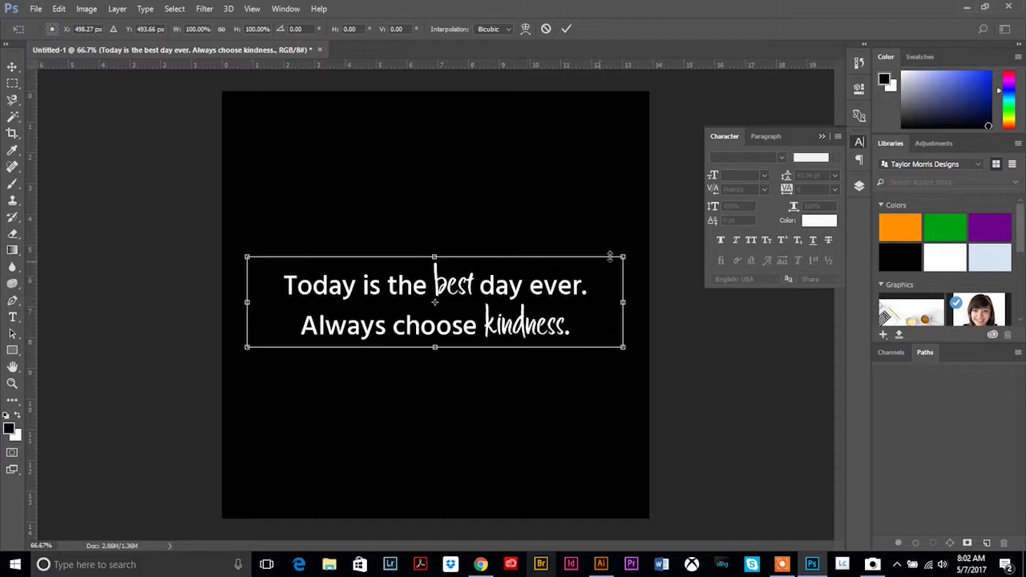
mouse_move(622, 255)
left_mouse_down()
mouse_move(601, 259)
mouse_move(632, 243)
left_mouse_up()
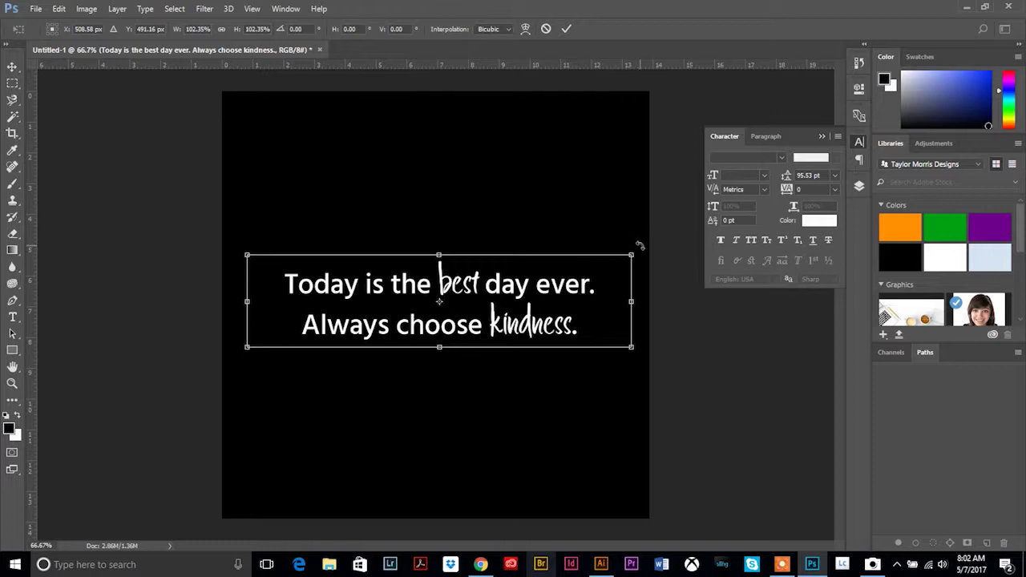
left_click_drag(639, 244, 619, 253)
key("Return")
left_click(12, 316)
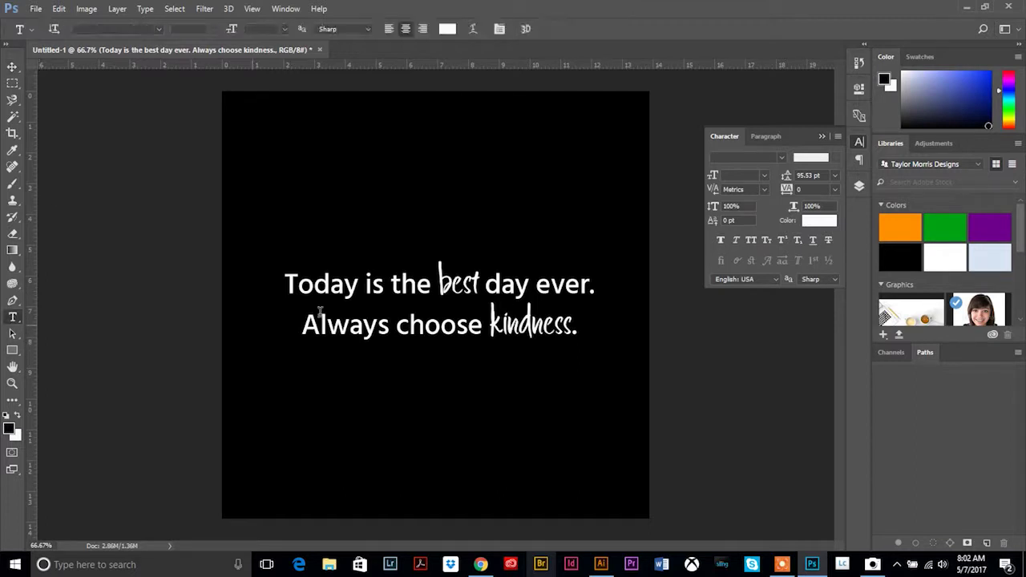
Colour the script word 'best' bright red (f20f25).
left_click_drag(438, 283, 481, 281)
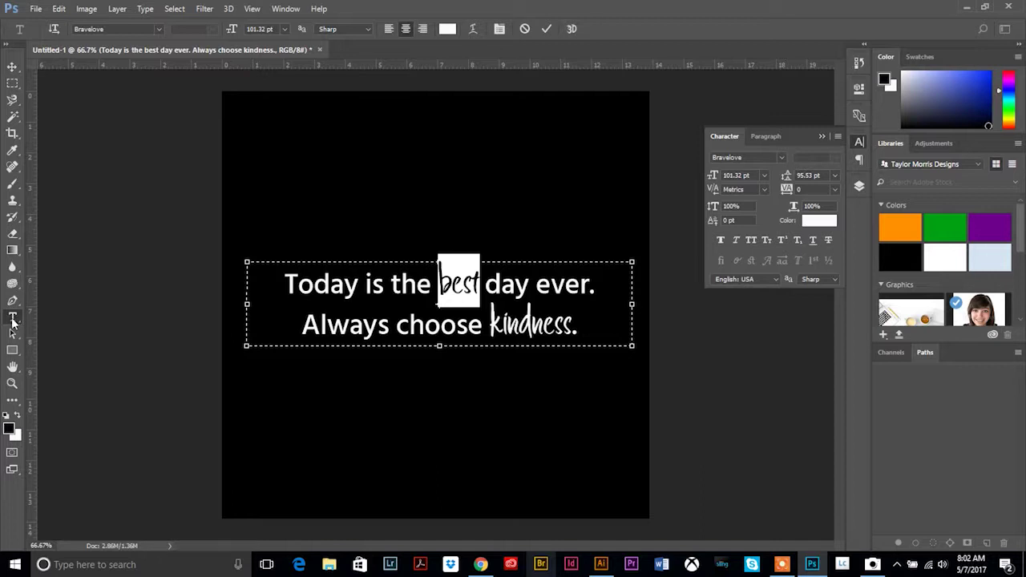
left_click(440, 286)
left_click_drag(328, 286, 479, 289)
left_click(440, 285)
left_click(448, 29)
left_click_drag(536, 259, 703, 190)
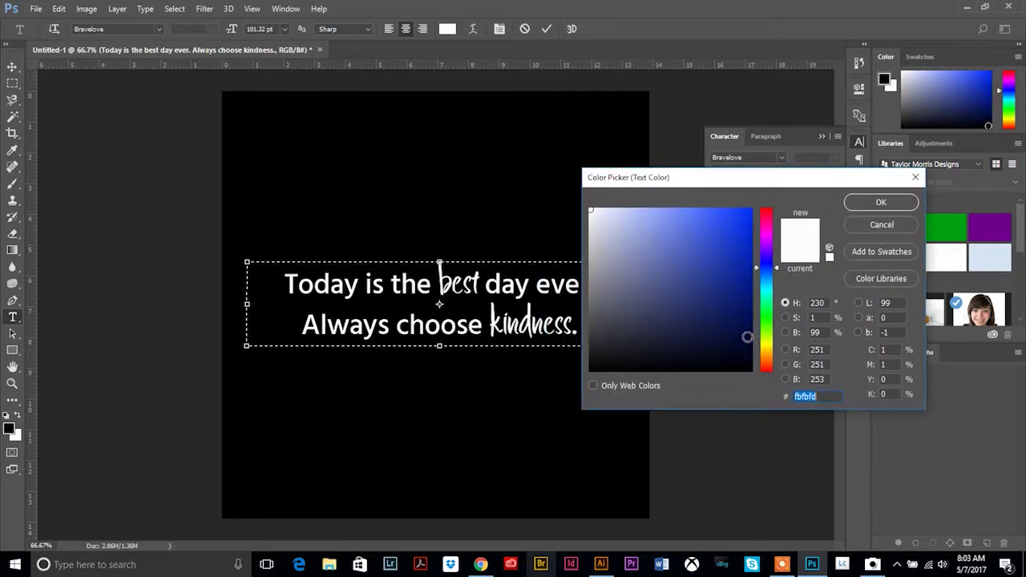
left_click(766, 210)
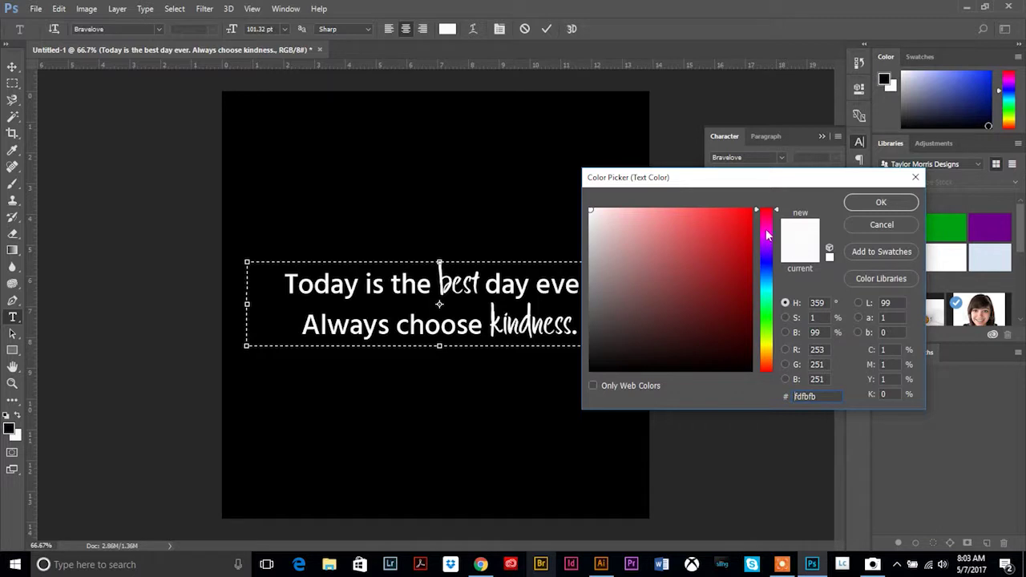
left_click(719, 219)
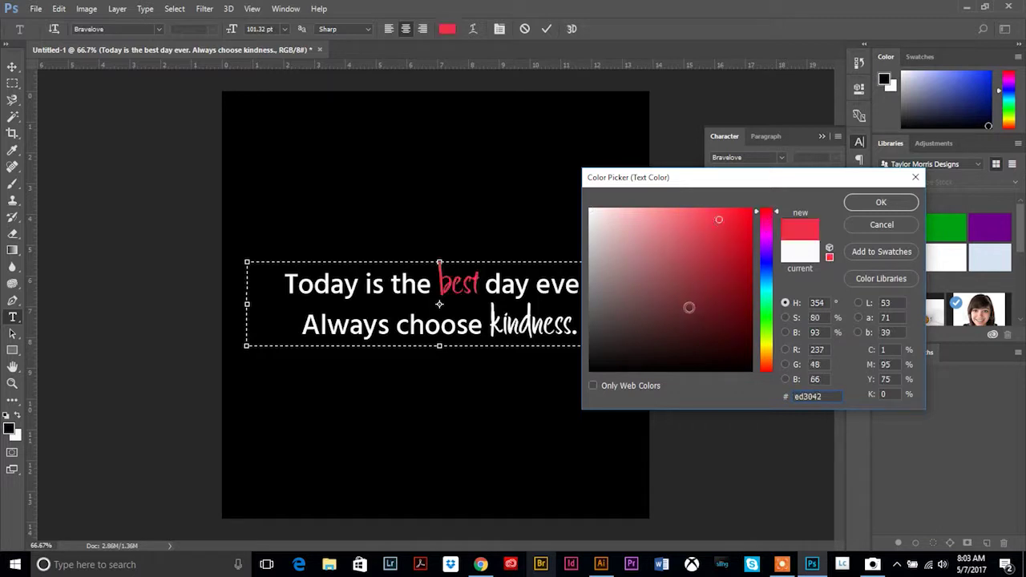
left_click_drag(725, 287, 742, 216)
left_click(883, 204)
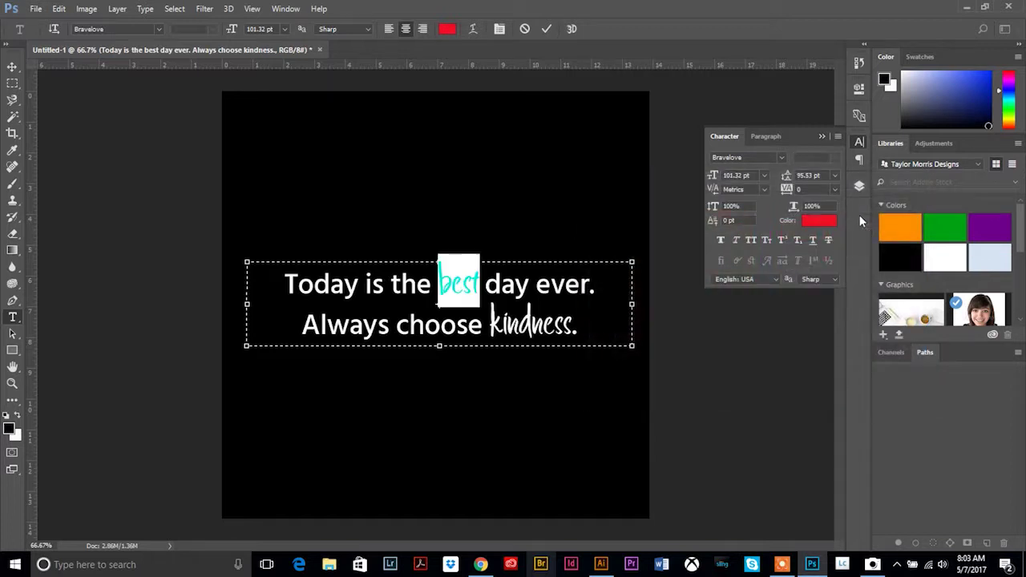
left_click_drag(490, 324, 572, 324)
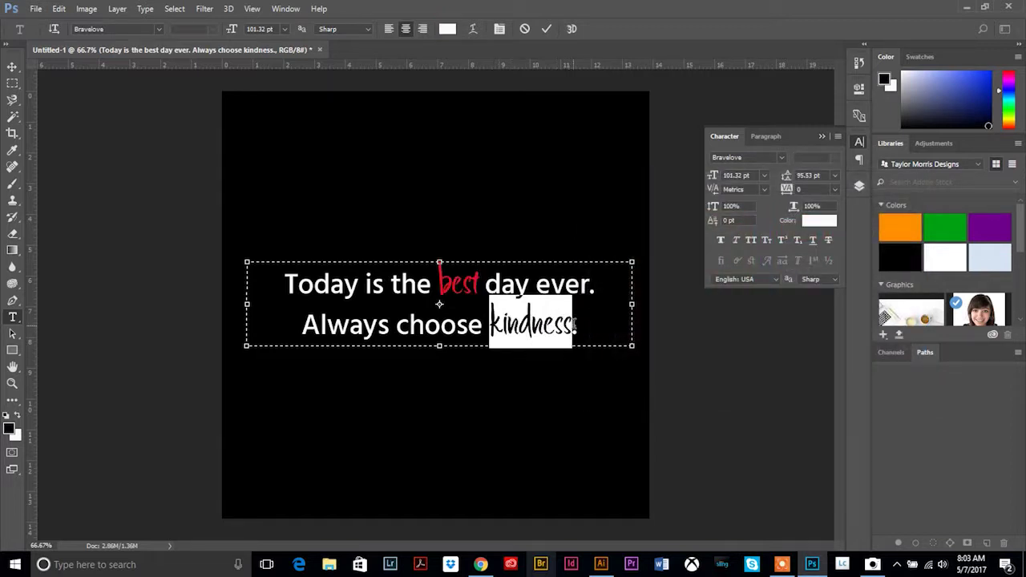
Colour 'kindness' the same red as 'best' (f10f24) and nudge the quote slightly up-left.
left_click(507, 327)
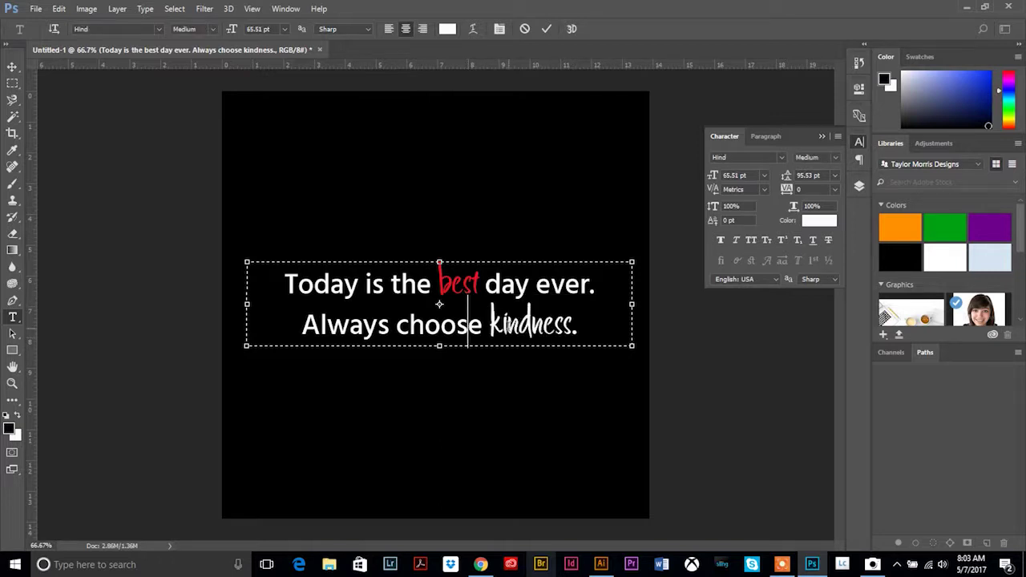
left_click_drag(490, 324, 572, 324)
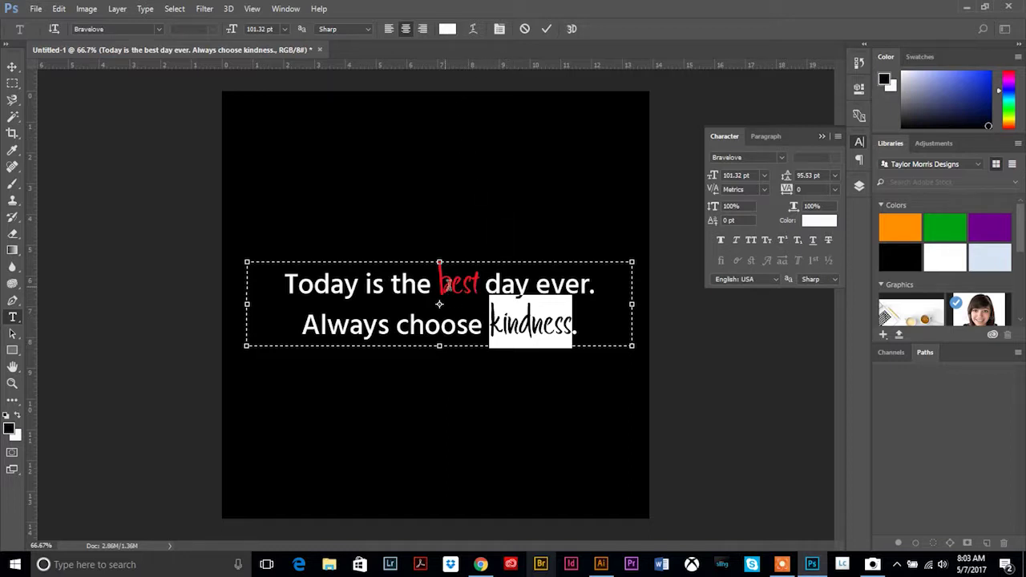
left_click(448, 30)
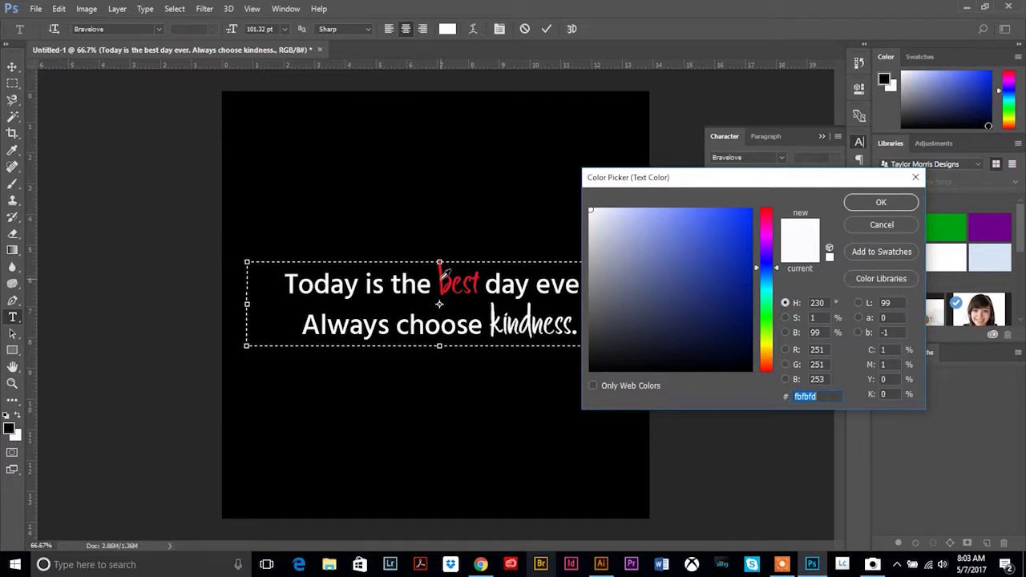
left_click(443, 274)
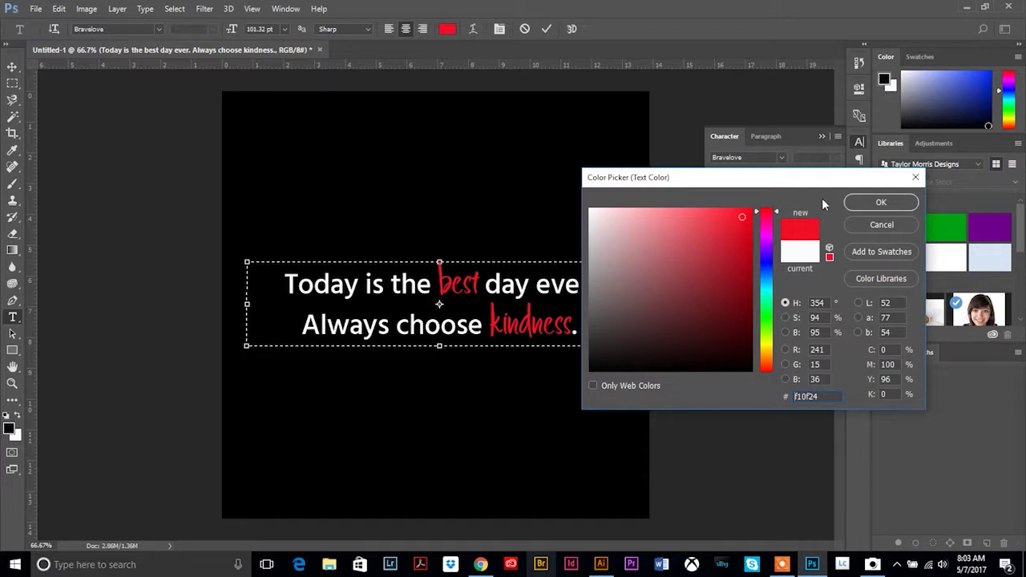
left_click(882, 203)
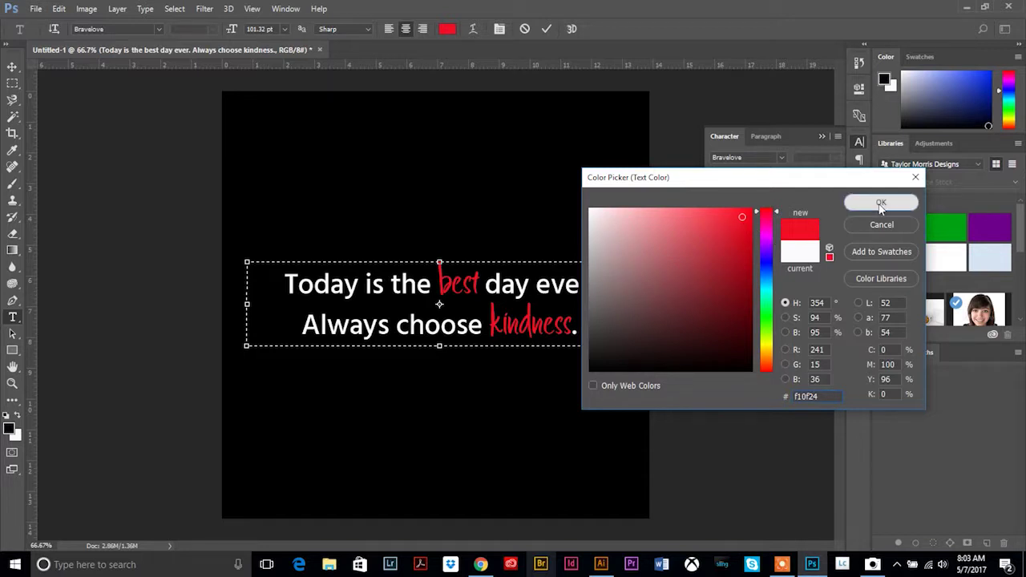
left_click(12, 67)
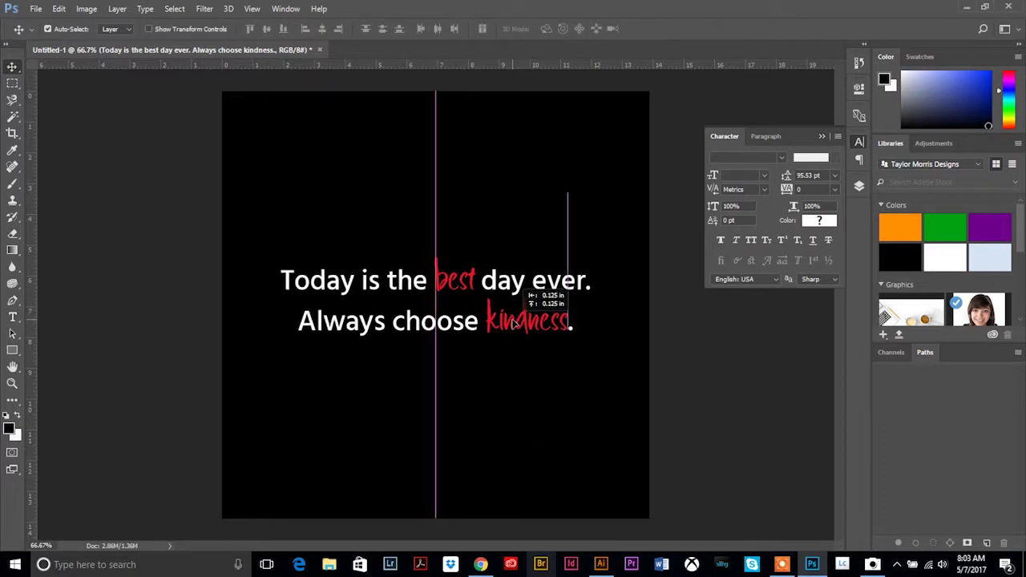
left_click_drag(517, 325, 515, 321)
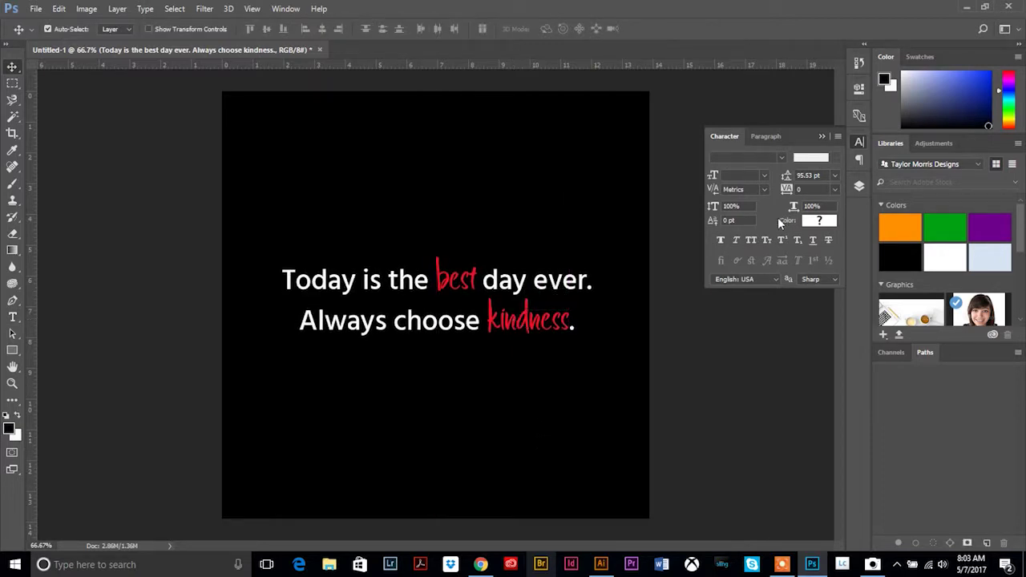
Inspect the text layer and Layer 1 by briefly hiding and showing each.
left_click(860, 185)
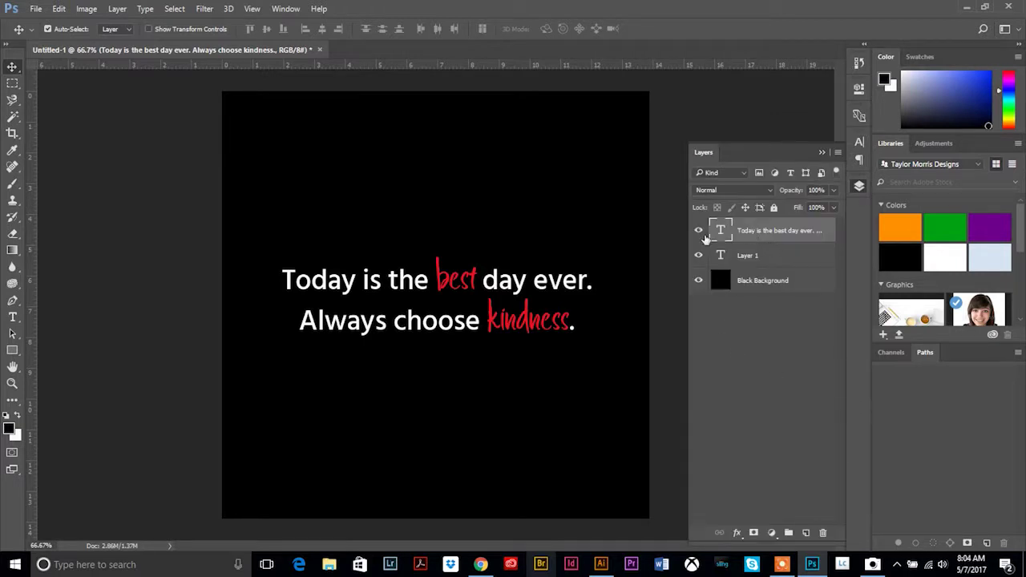
left_click(698, 230)
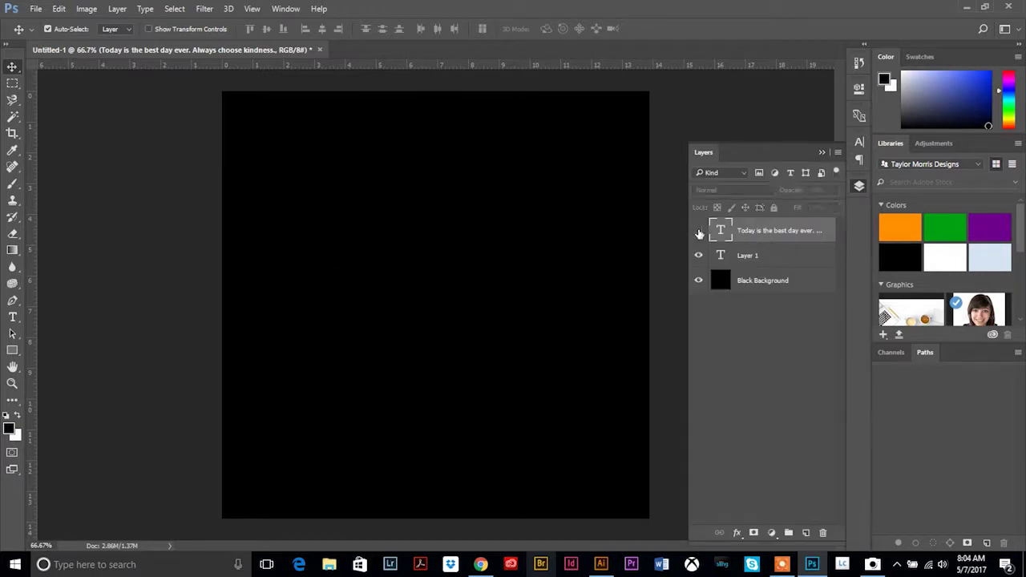
left_click(698, 231)
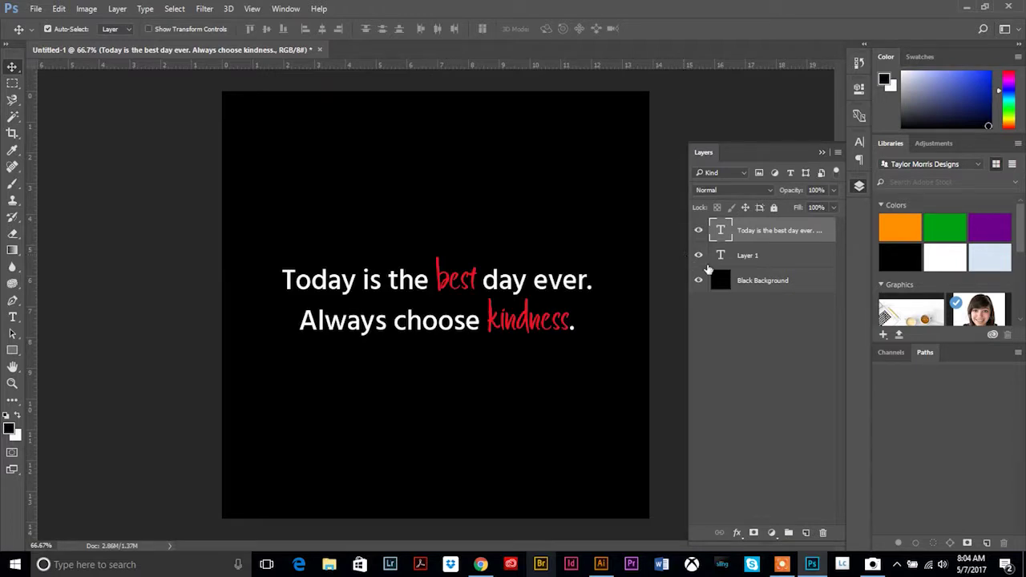
left_click(716, 256)
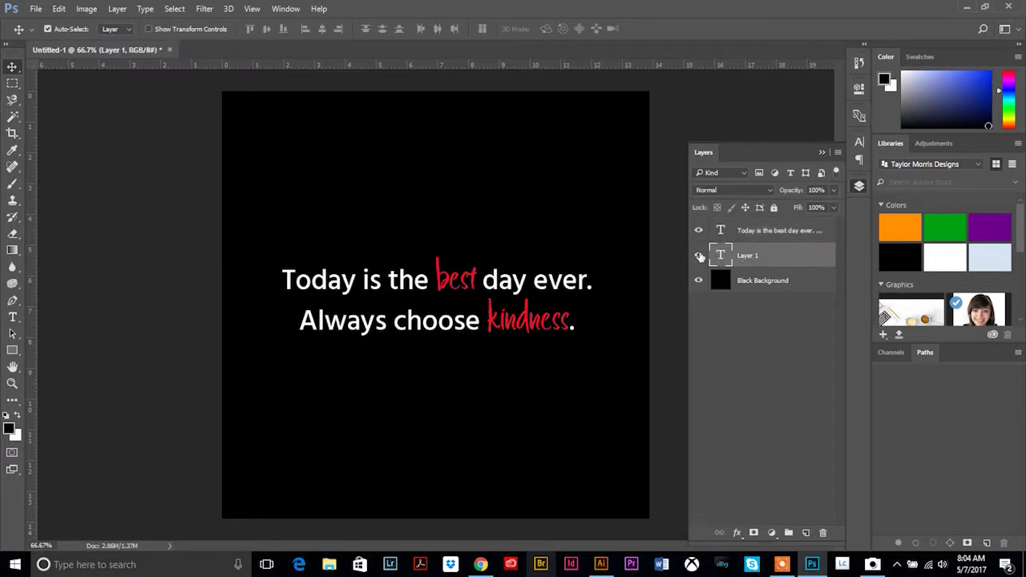
left_click(699, 256)
left_click(698, 256)
Delete the empty Layer 1, then undo an accidental shift of the black background.
left_click(823, 533)
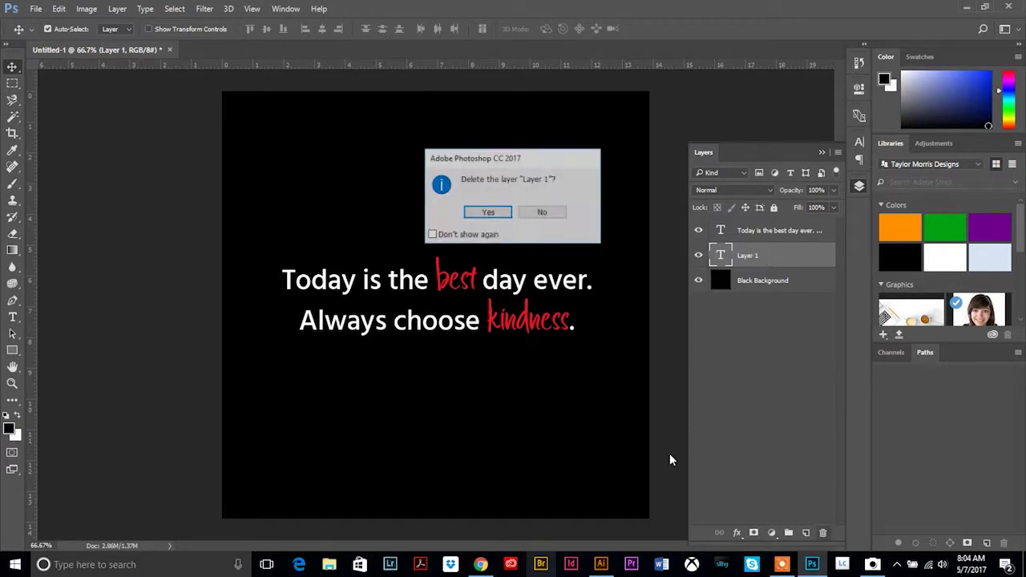
left_click(485, 211)
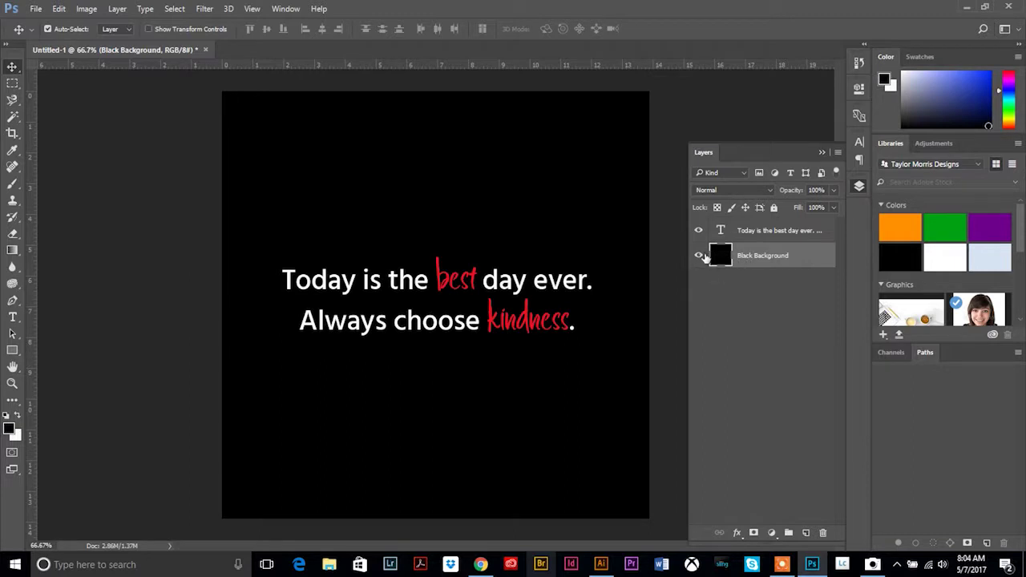
left_click(699, 256)
left_click(700, 255)
left_click_drag(509, 211, 434, 215)
key("ctrl+z")
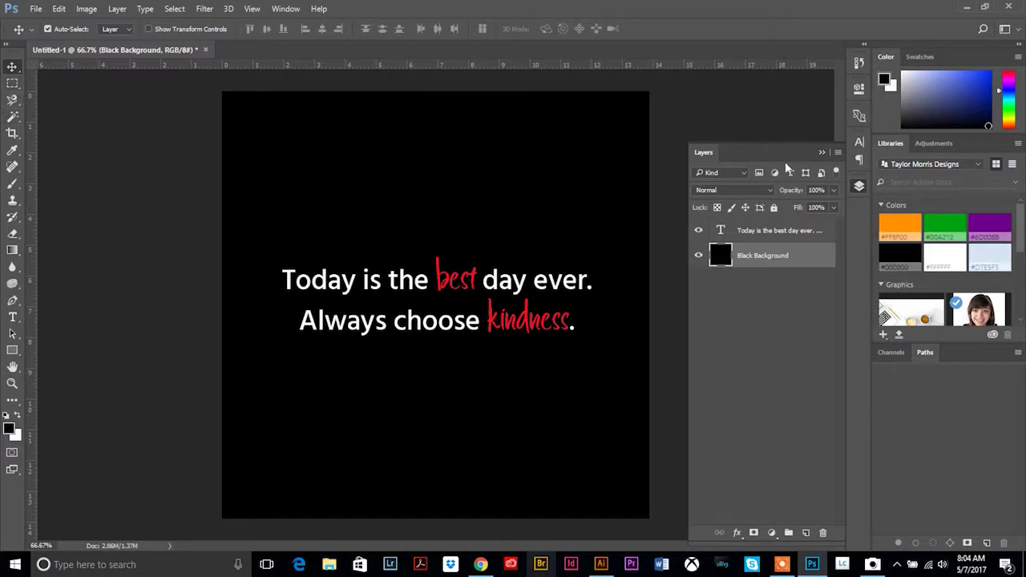
Create a layer named White Box and marquee a square inset from the canvas edges.
left_click(838, 153)
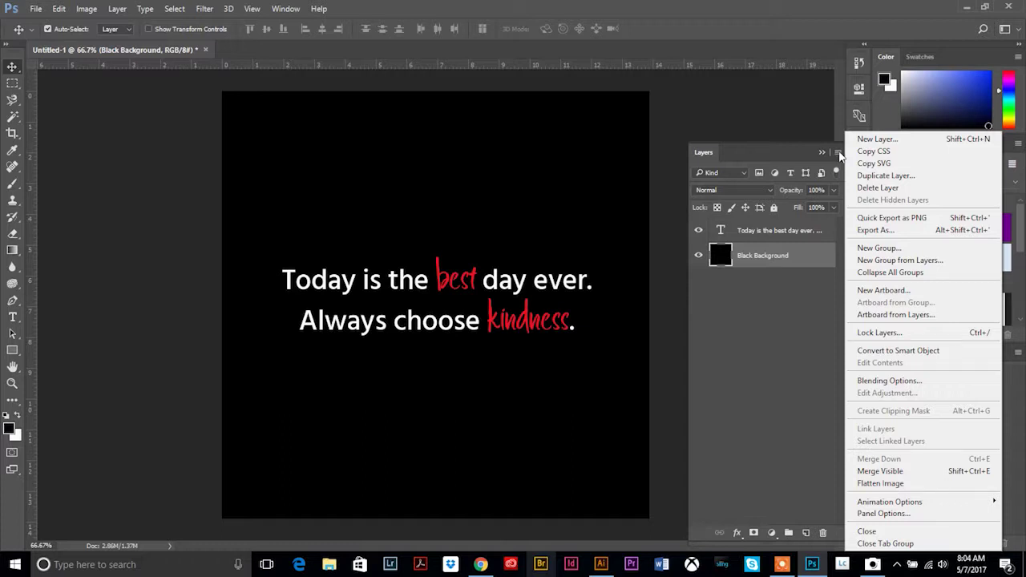
left_click(870, 140)
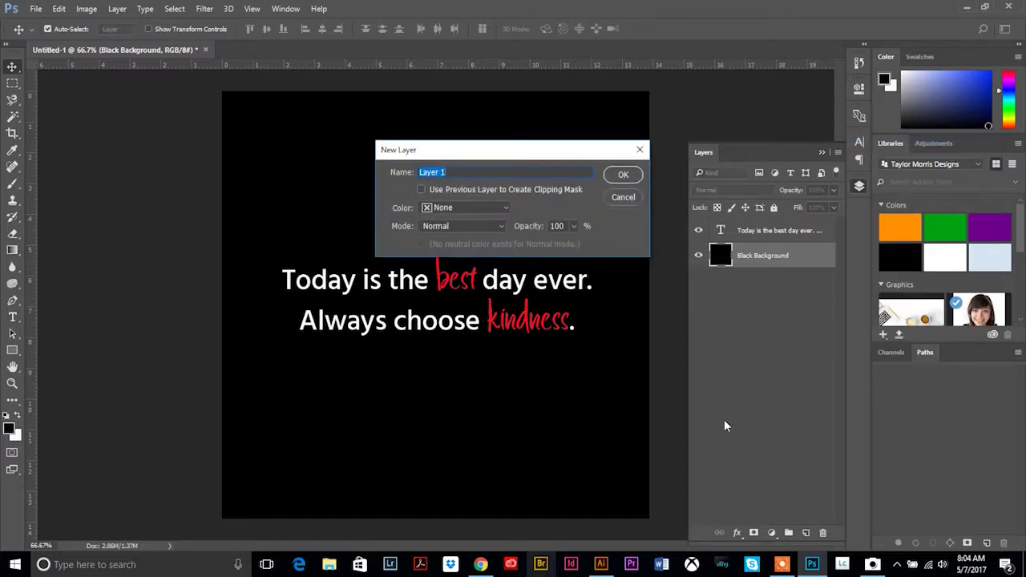
type("White Box")
key("Return")
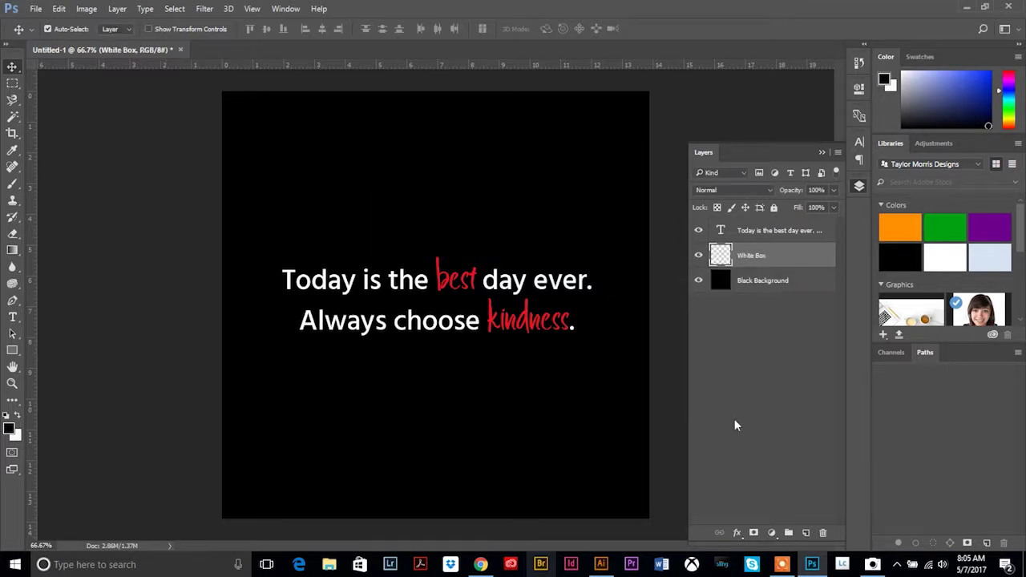
left_click(13, 85)
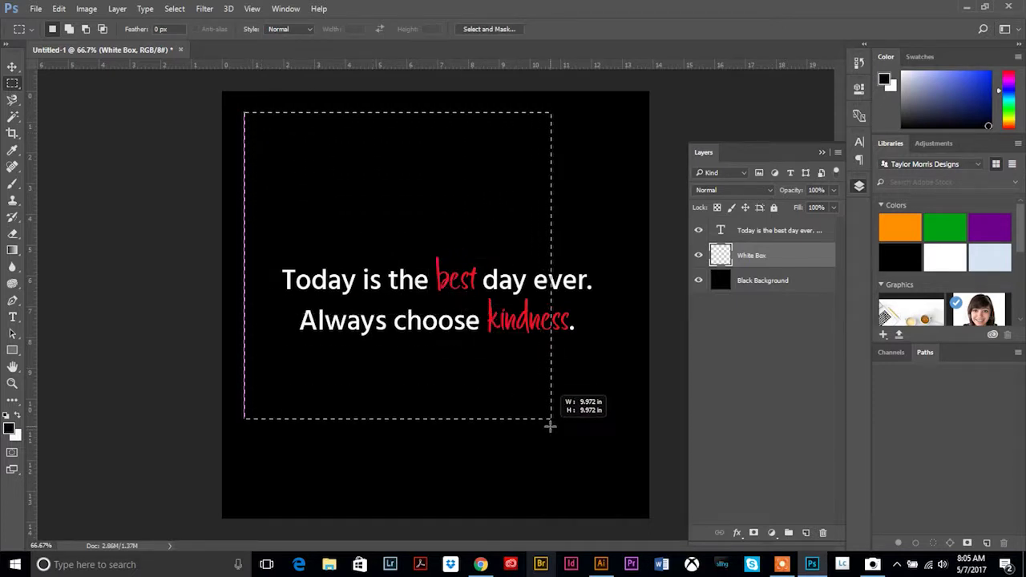
left_click_drag(601, 468, 635, 496)
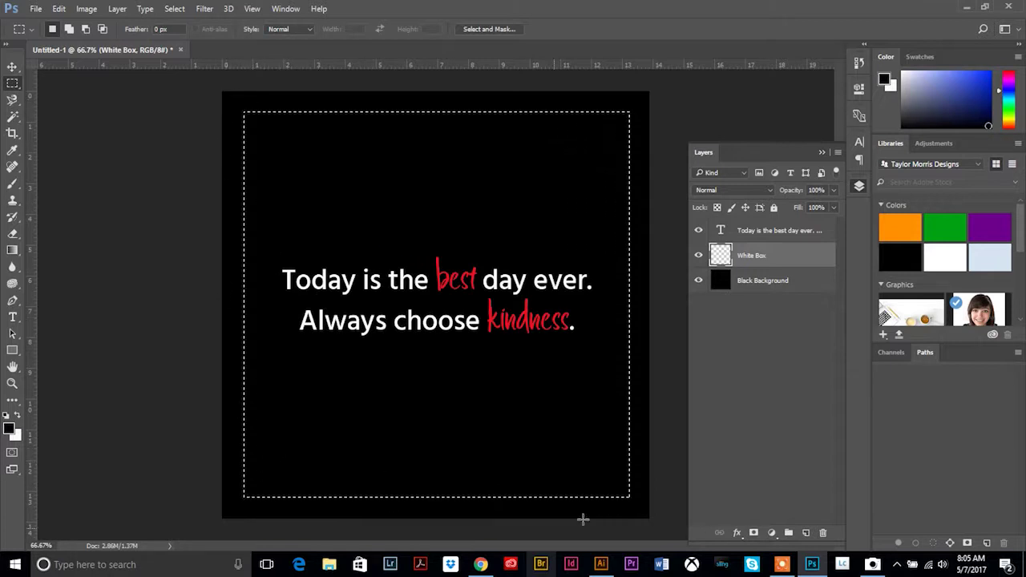
Open the Edit menu to reach the Stroke command.
left_click(59, 8)
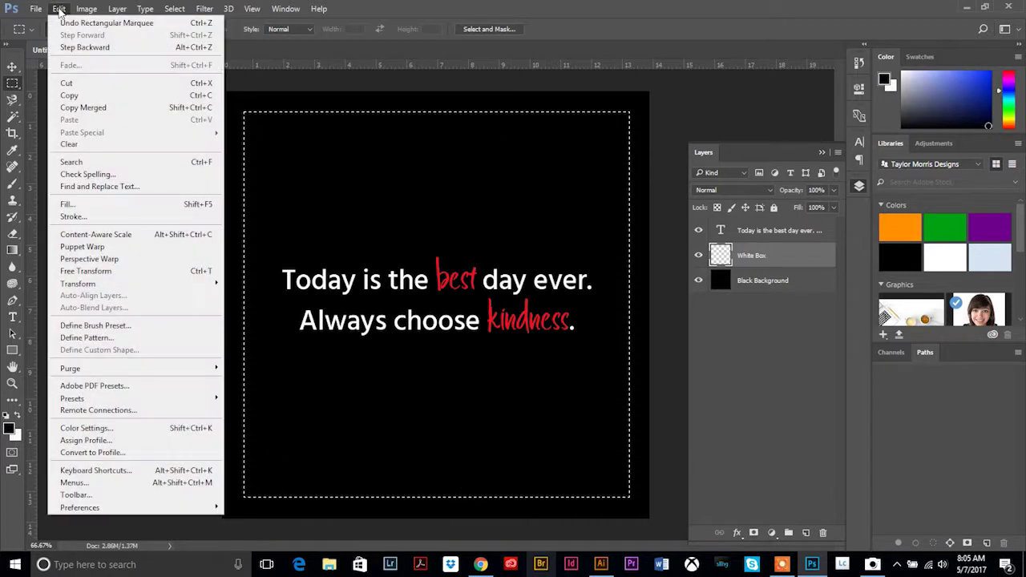
Stroke the square selection with a 5 px white border, centred on the edge.
left_click(72, 218)
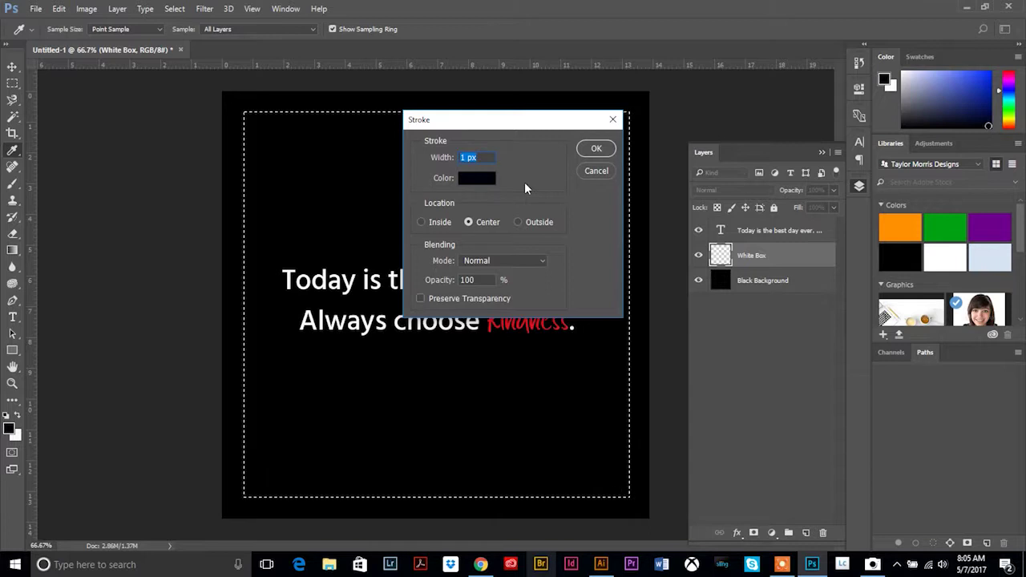
type("5")
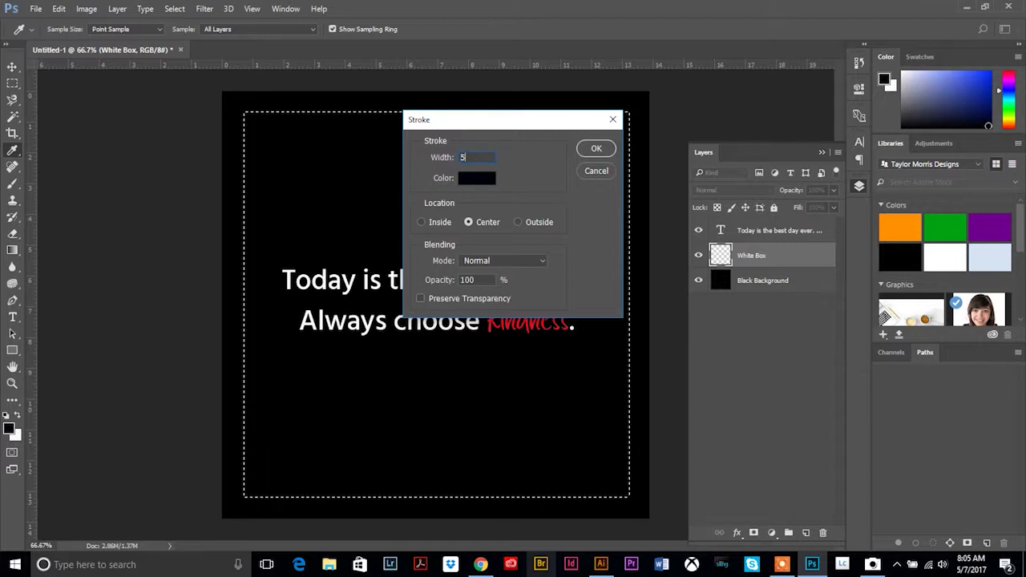
left_click(478, 179)
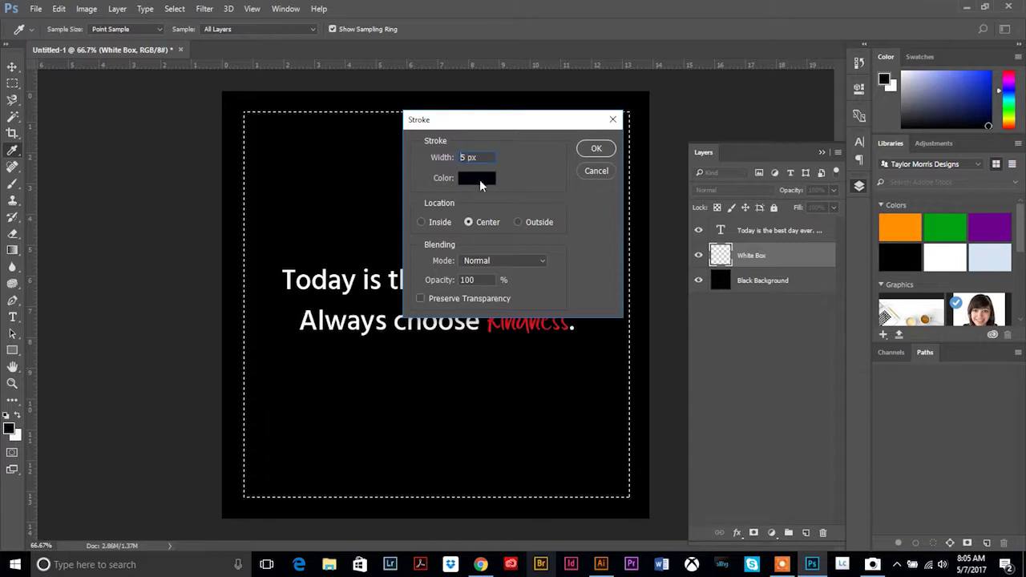
left_click(590, 210)
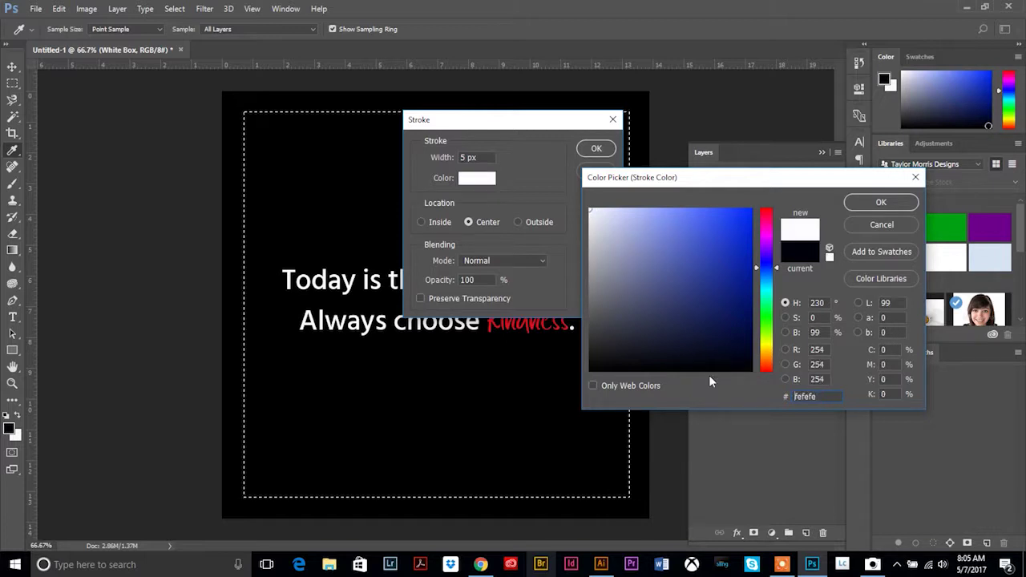
left_click(882, 202)
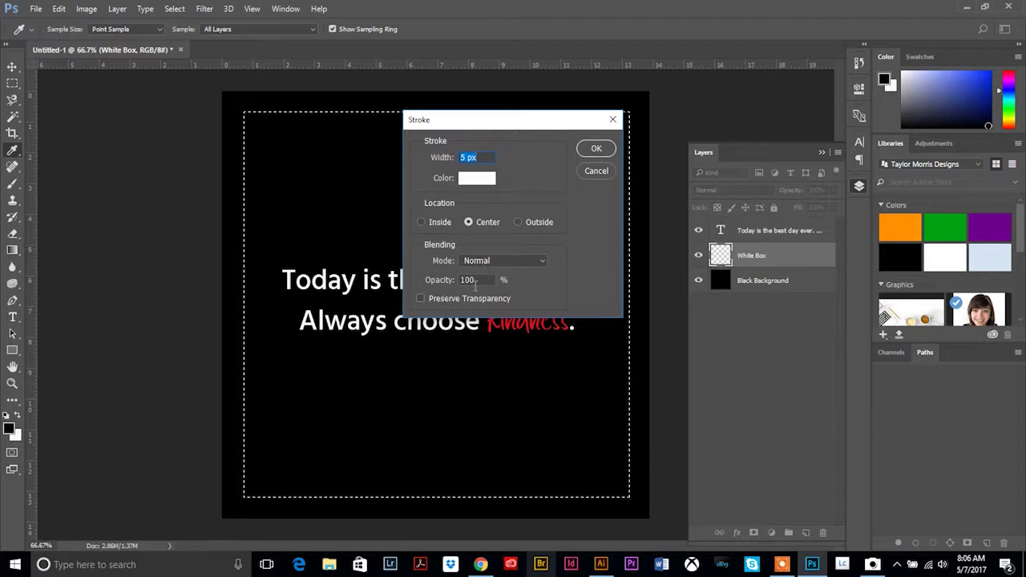
left_click(596, 149)
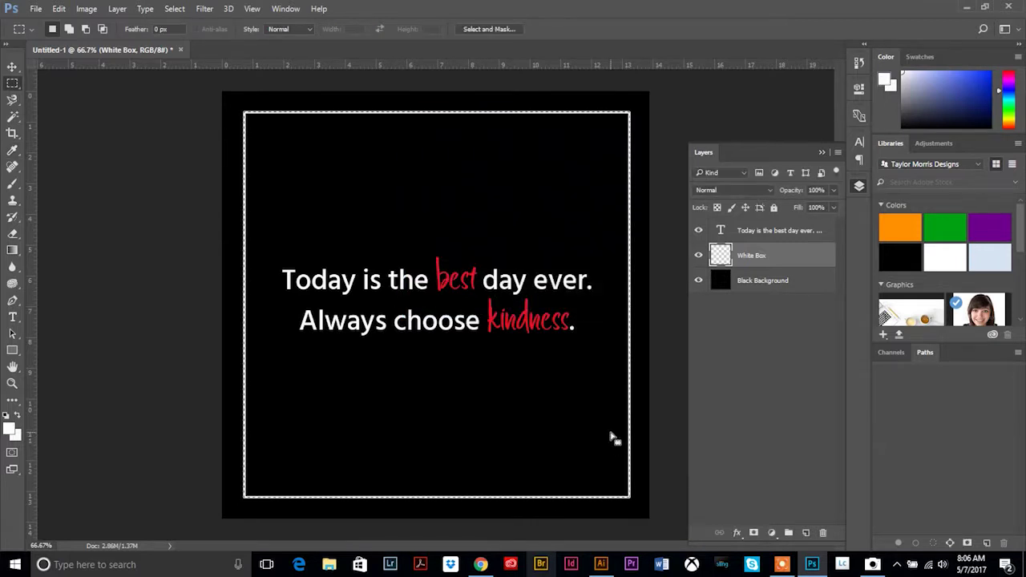
left_click(14, 385)
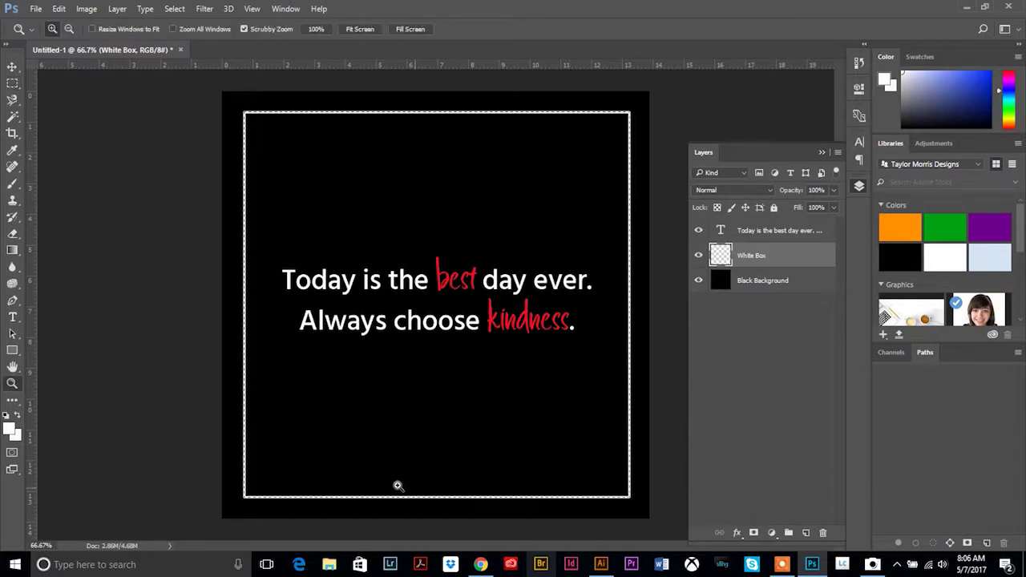
left_click_drag(245, 126, 371, 270)
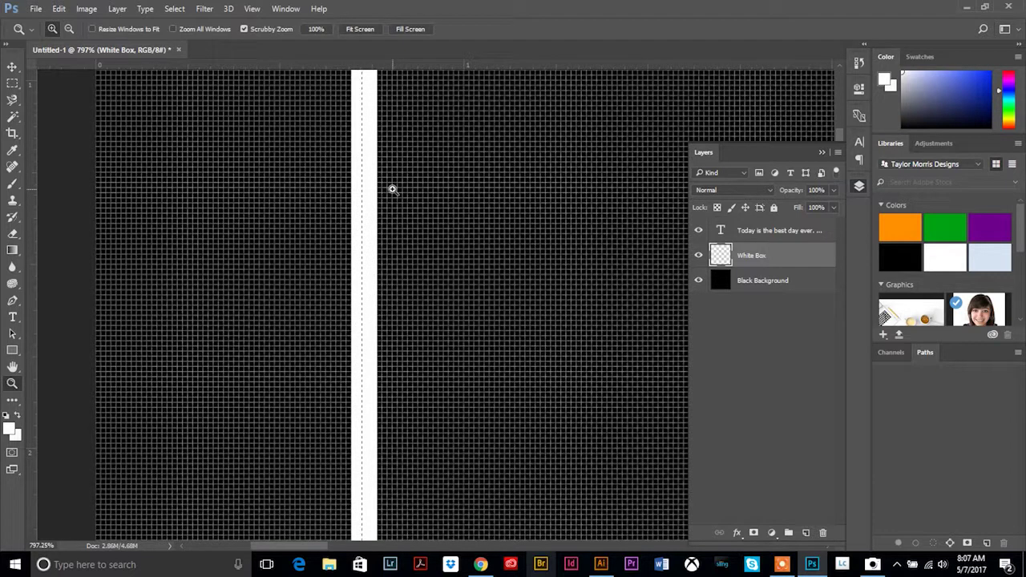
left_click(485, 237, "alt")
left_click(513, 264, "alt")
left_click(547, 286, "alt")
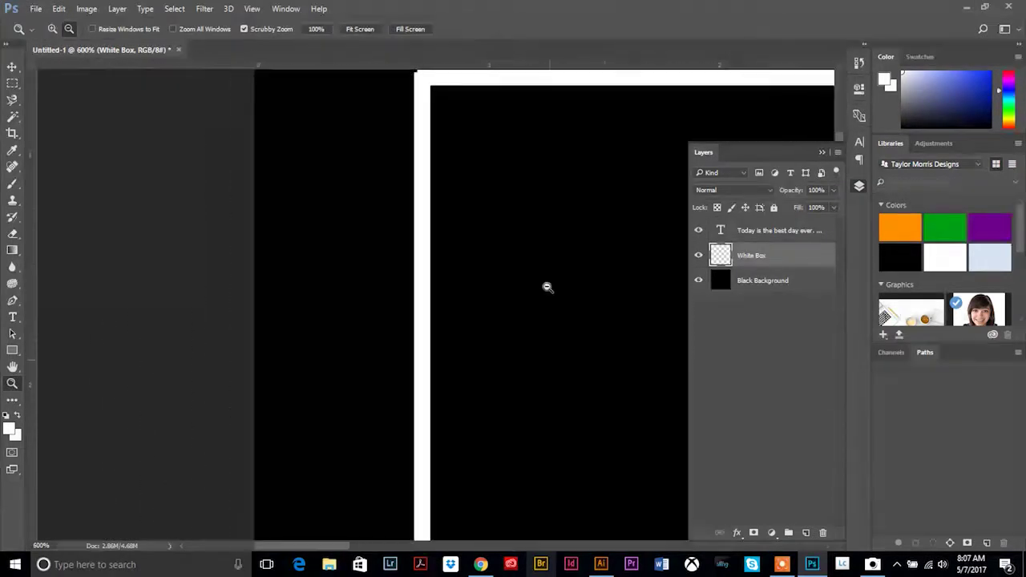
left_click(547, 286, "alt")
left_click(547, 286, "alt")
left_click(586, 321, "alt")
left_click(594, 328, "alt")
left_click(594, 326, "alt")
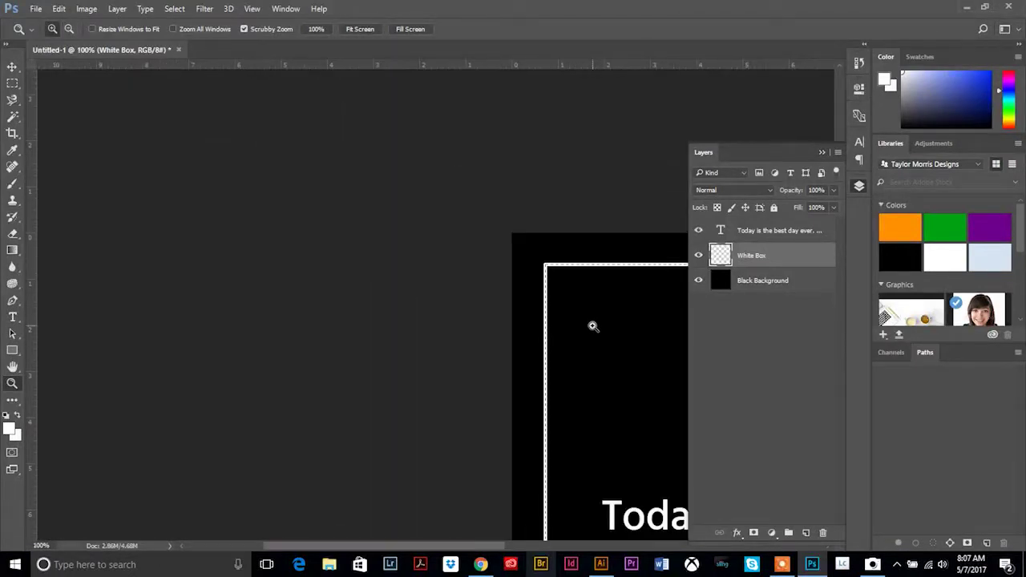
key("ctrl+0")
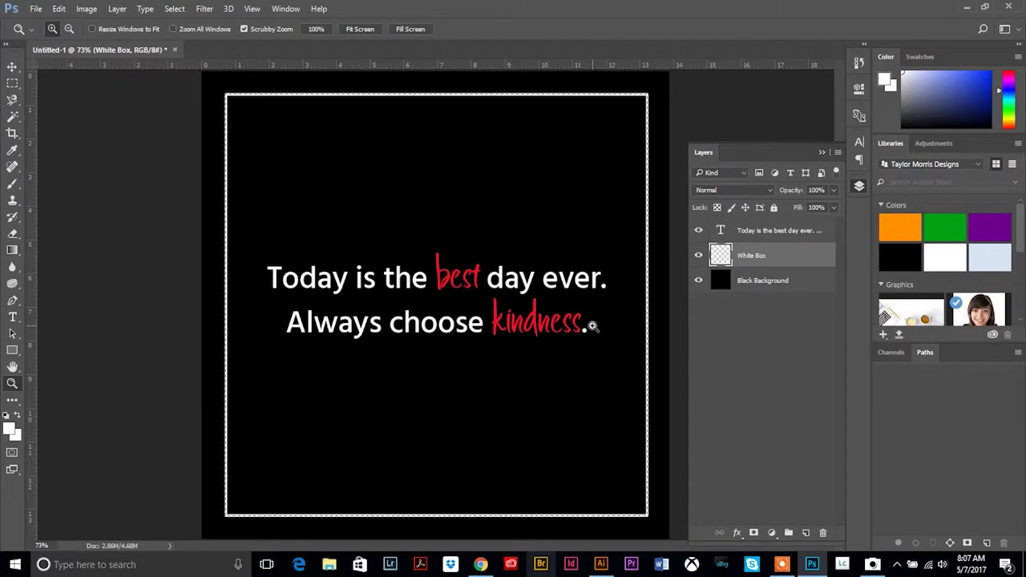
left_click(700, 257)
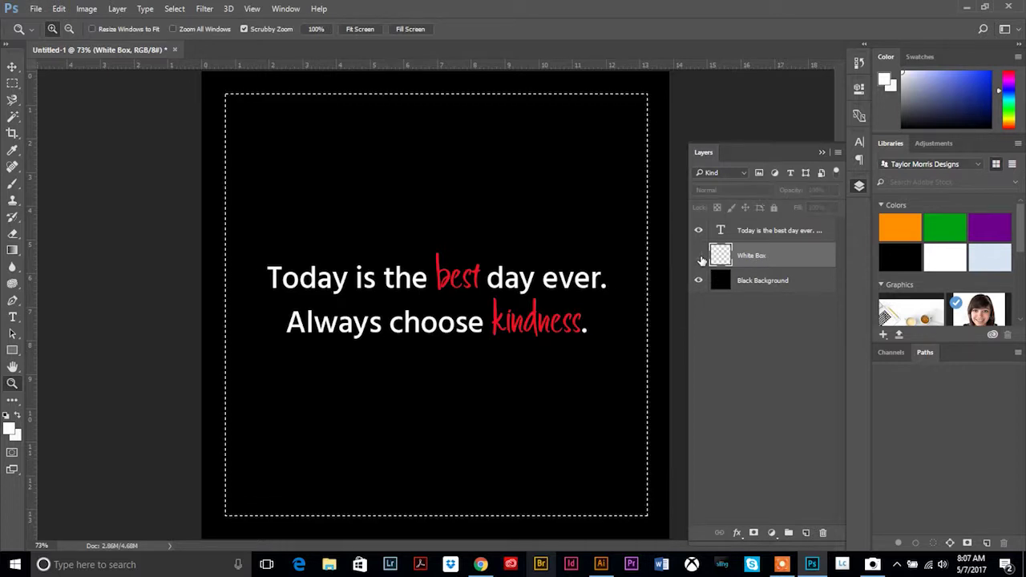
left_click(700, 257)
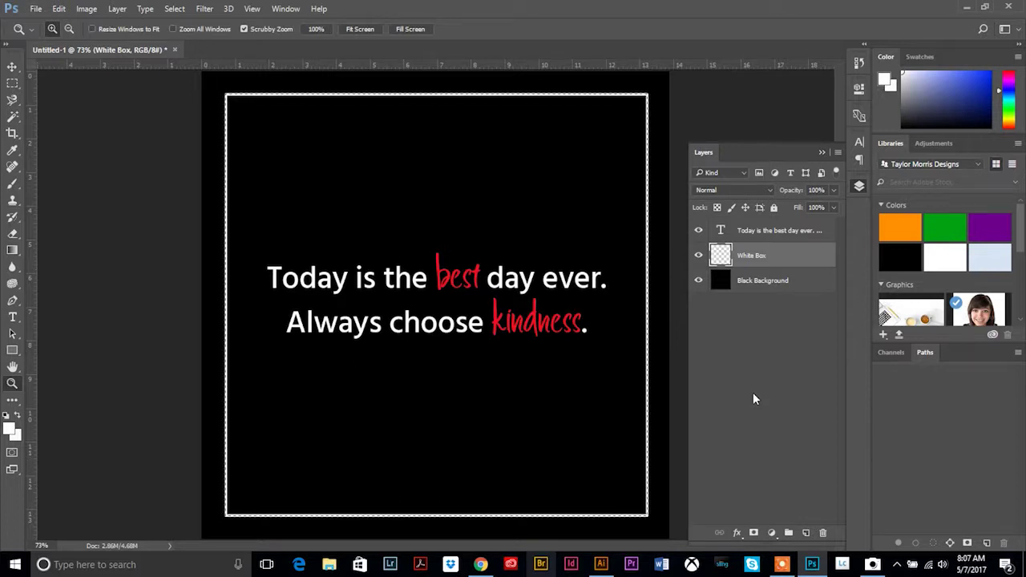
key("ctrl+d")
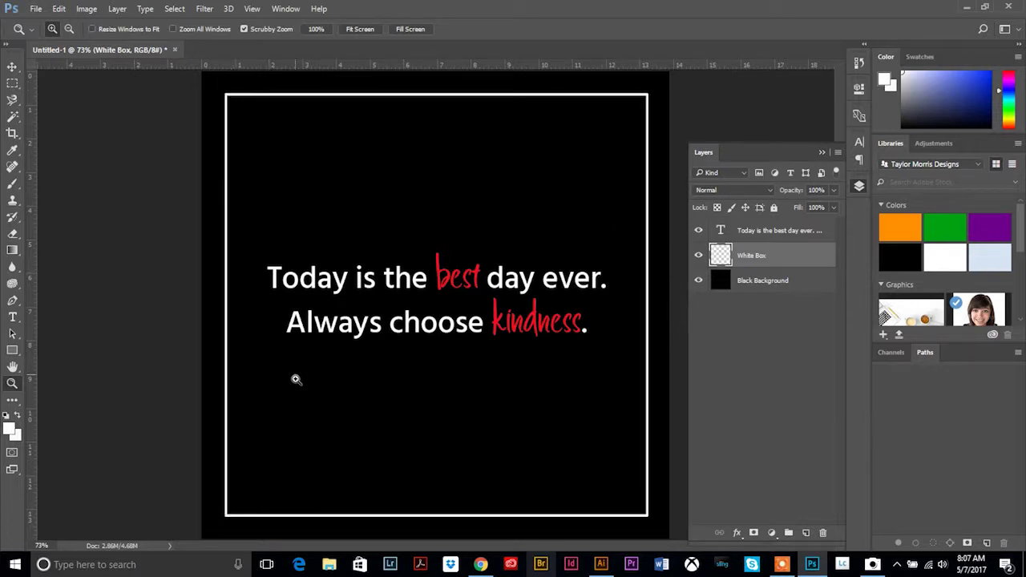
left_click(699, 255)
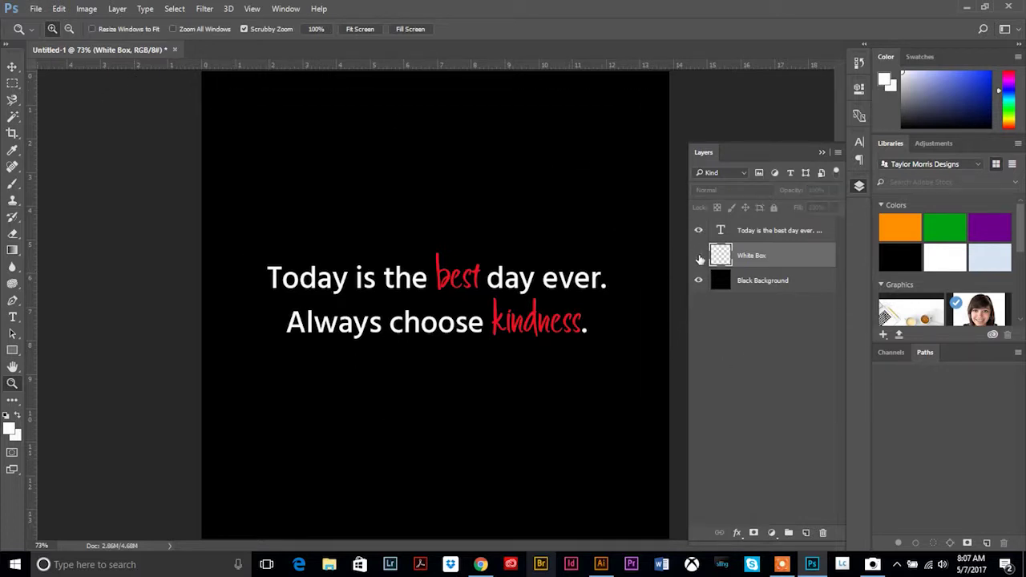
left_click(698, 255)
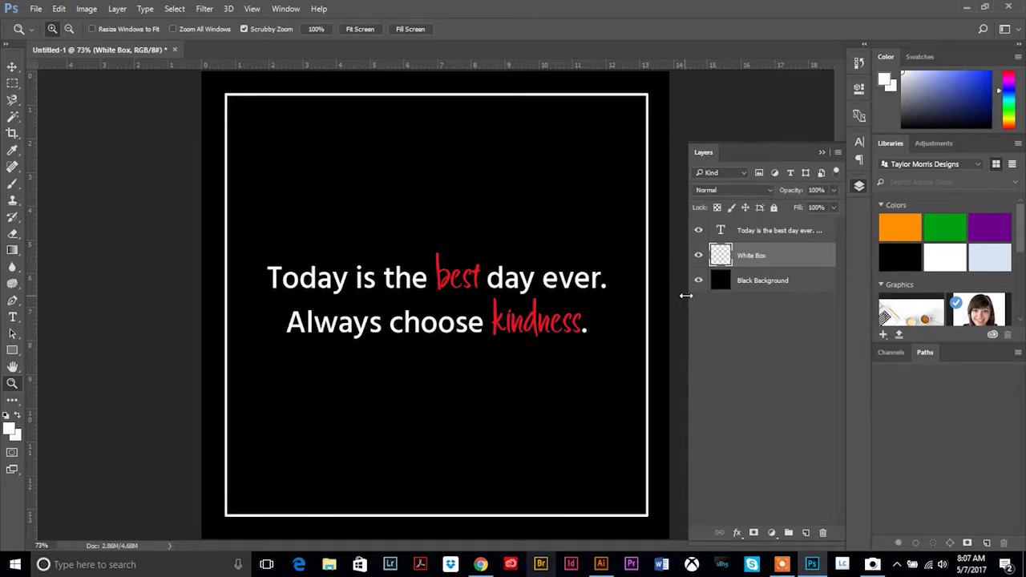
left_click(699, 255)
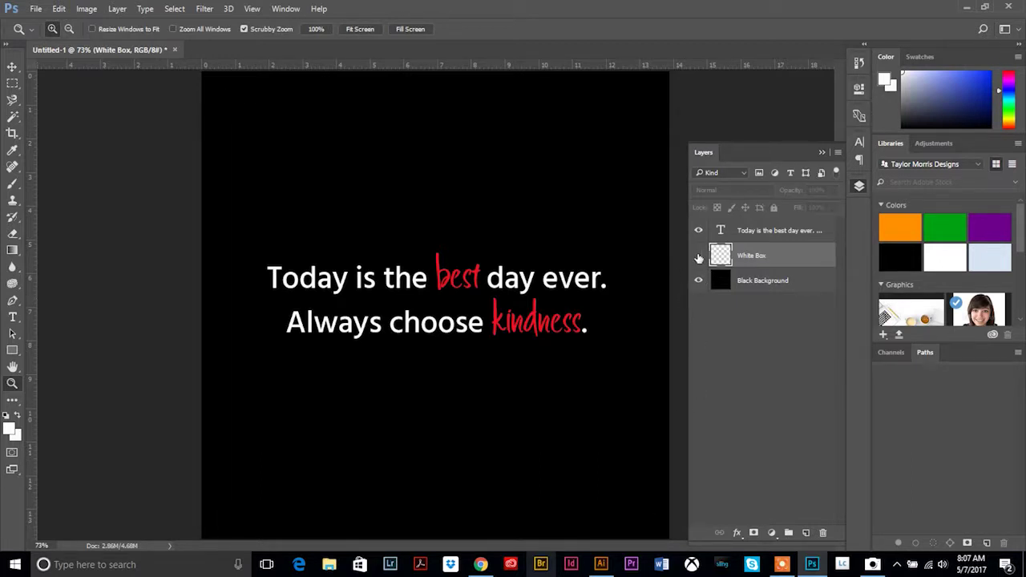
left_click(698, 255)
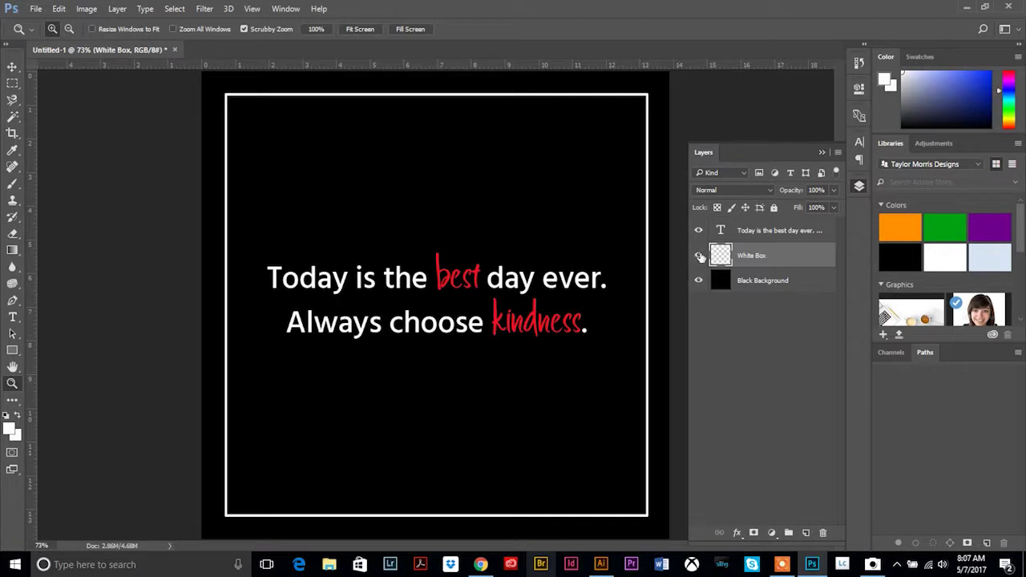
Create the White Line layer from the Layers panel menu and pick the Rectangular Marquee.
left_click(838, 153)
left_click(862, 137)
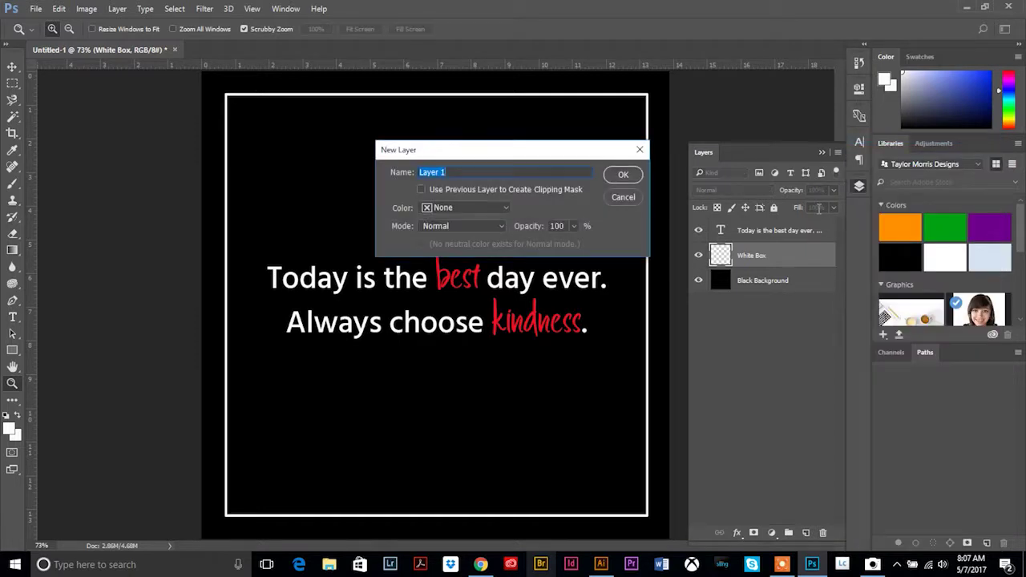
type("White Line")
left_click(630, 175)
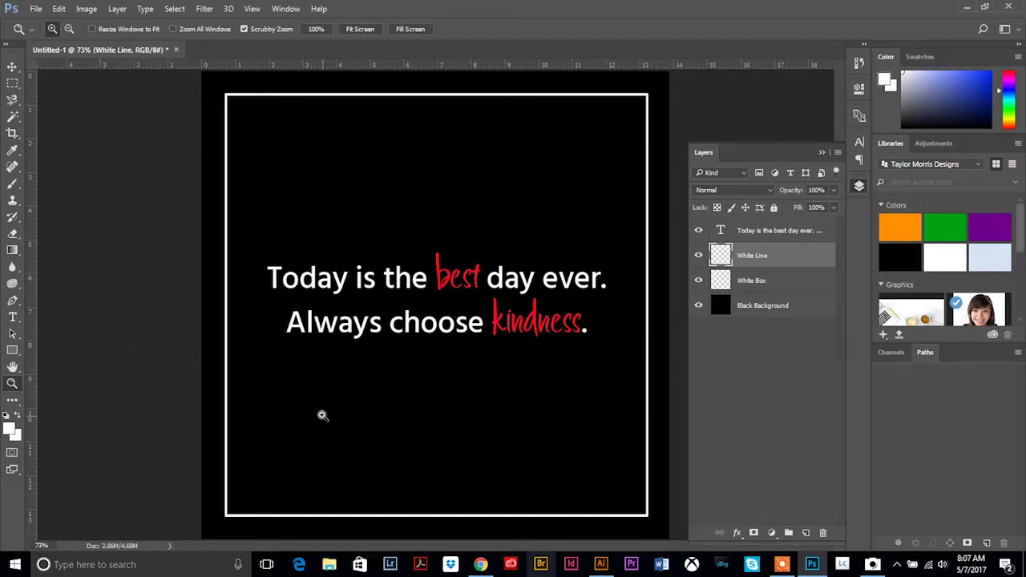
left_click(13, 86)
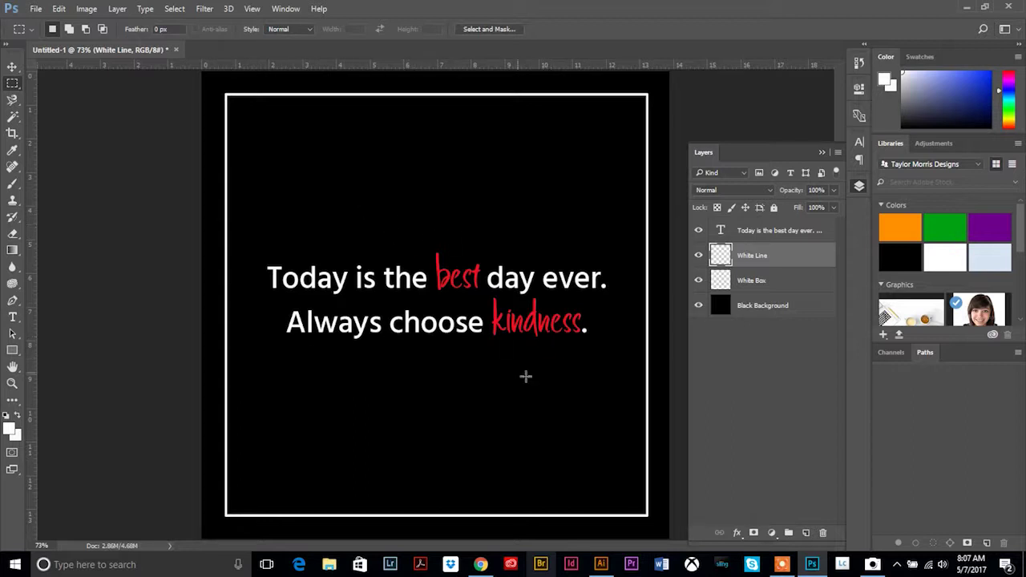
Hide the White Box layer and marquee a thin strip spanning the text's width below it.
left_click(698, 281)
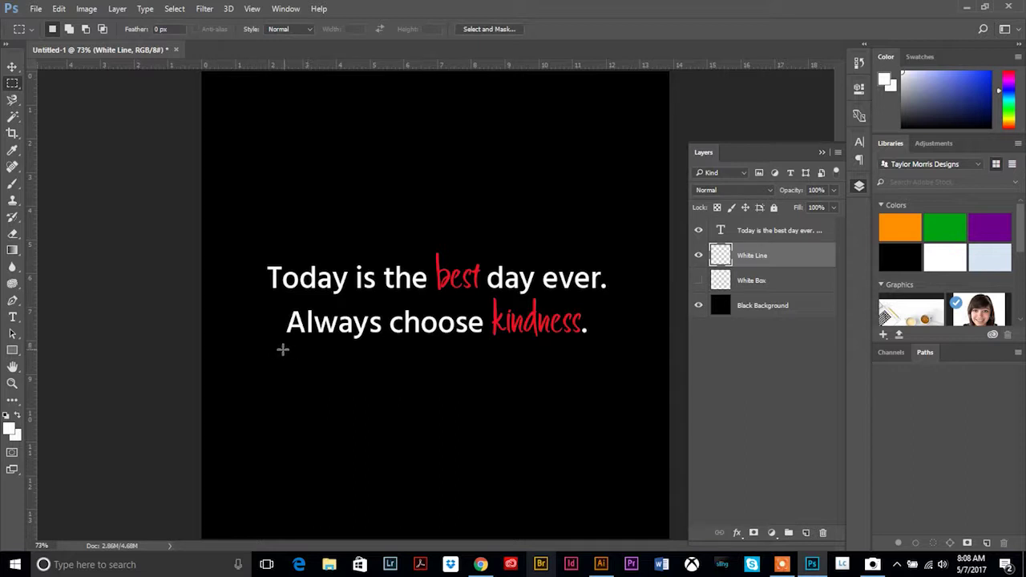
left_click_drag(263, 355, 316, 369)
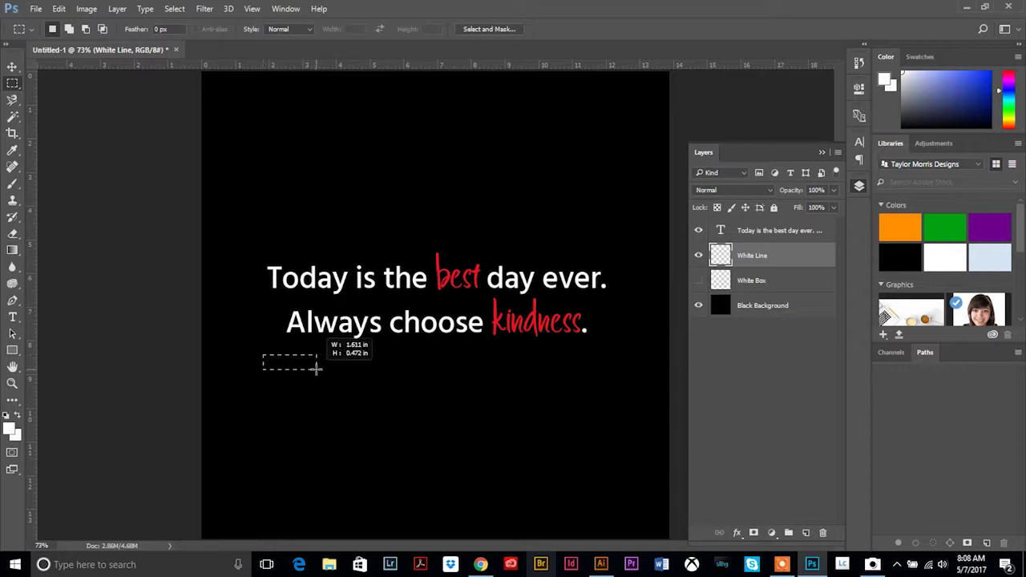
left_click_drag(550, 358, 615, 358)
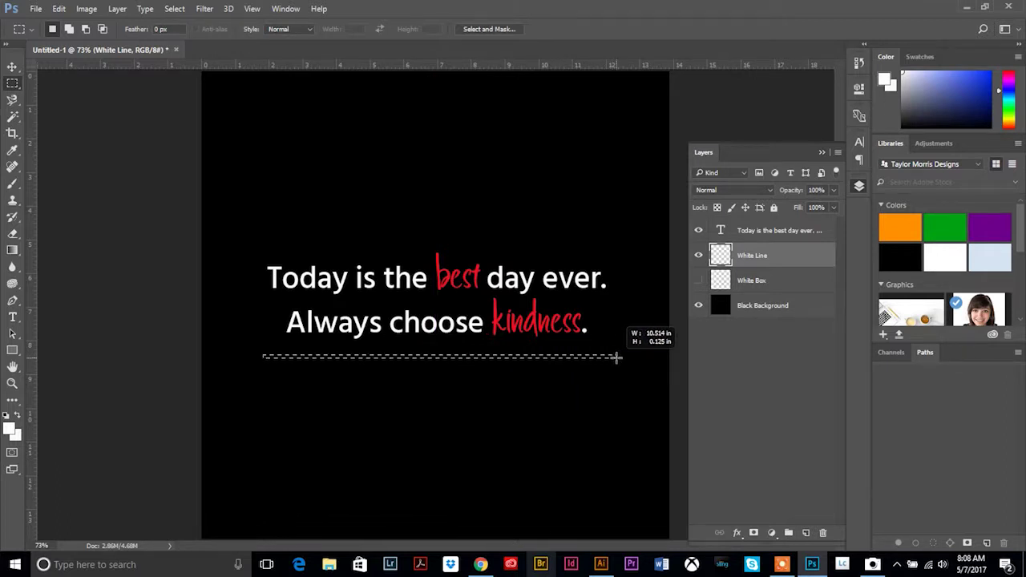
left_click_drag(616, 358, 618, 358)
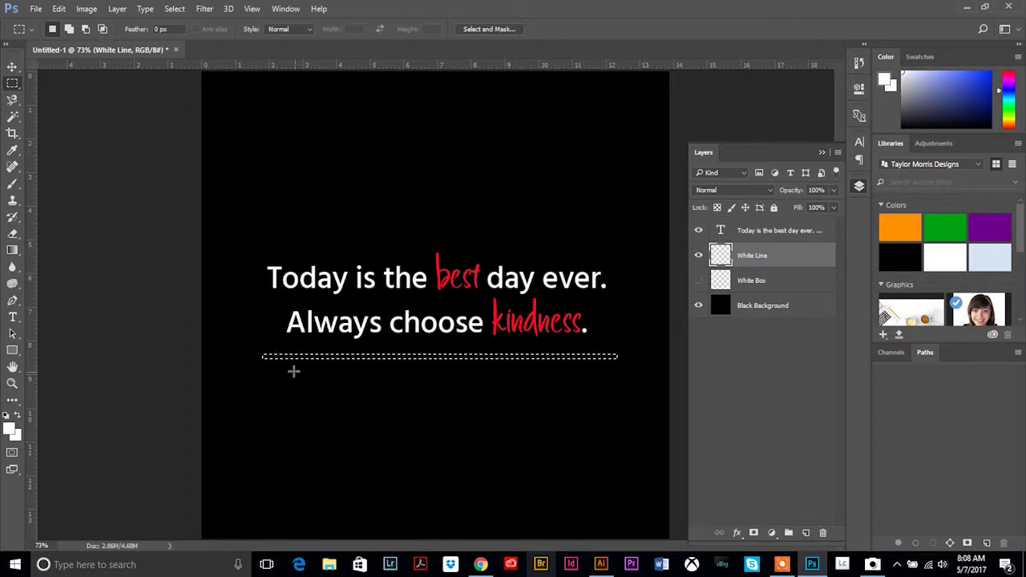
left_click(59, 9)
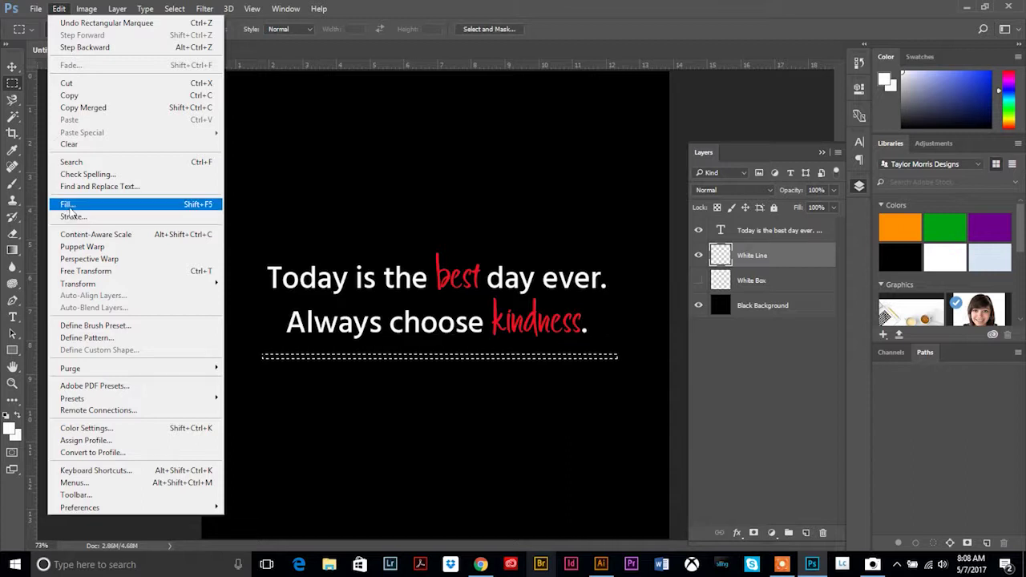
Fill the thin strip with White using Edit > Fill, then deselect.
left_click(68, 205)
left_click(564, 333)
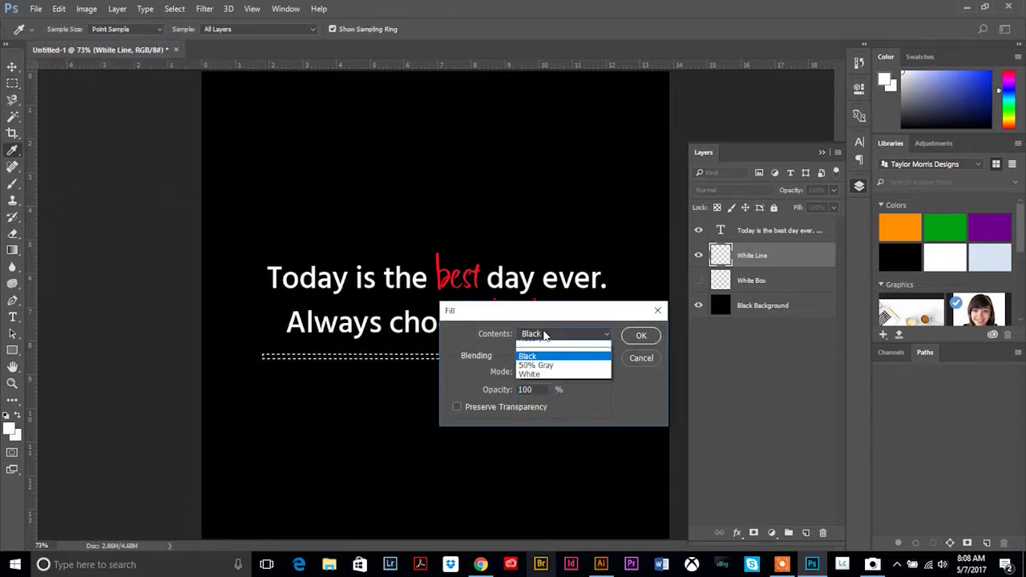
left_click(539, 435)
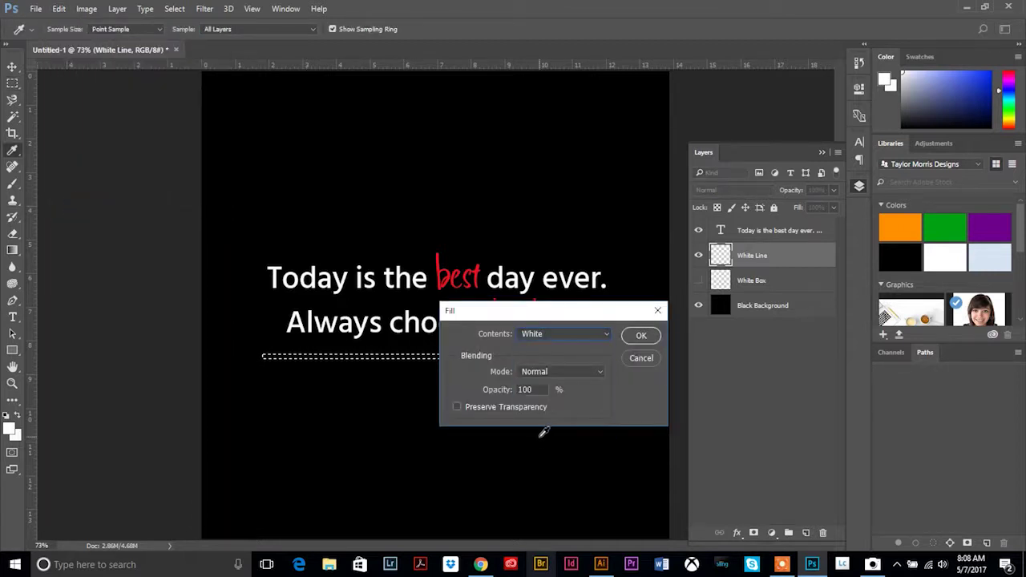
left_click(639, 336)
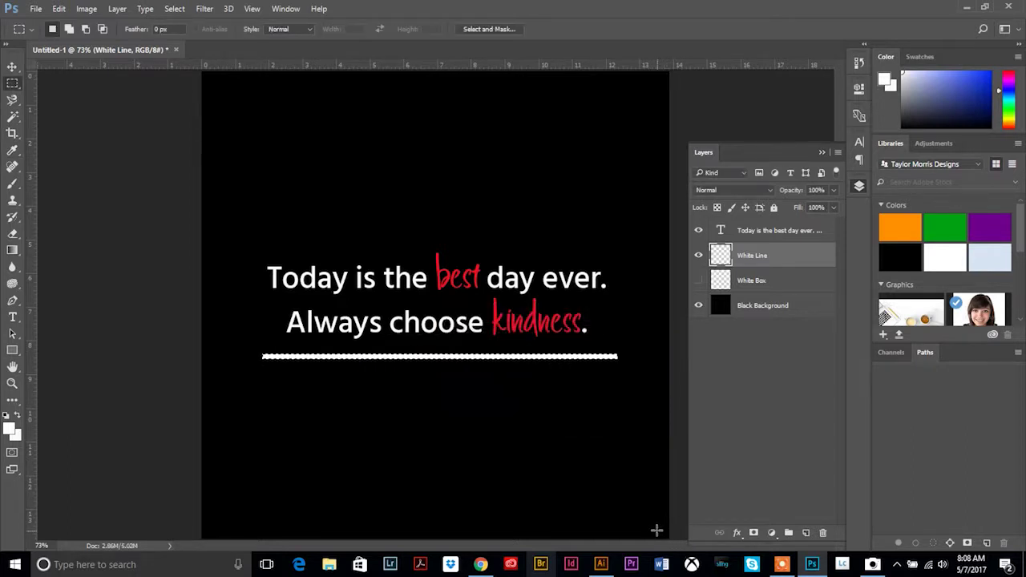
key("ctrl+d")
Duplicate the White Line layer as 'White Line Top'.
left_click(838, 152)
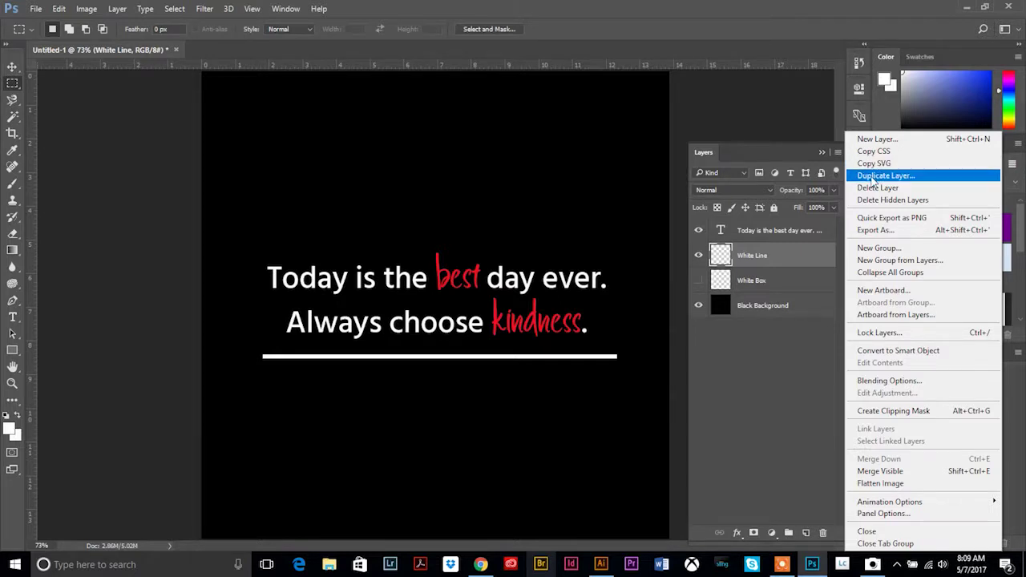
left_click(874, 177)
left_click_drag(499, 185, 478, 187)
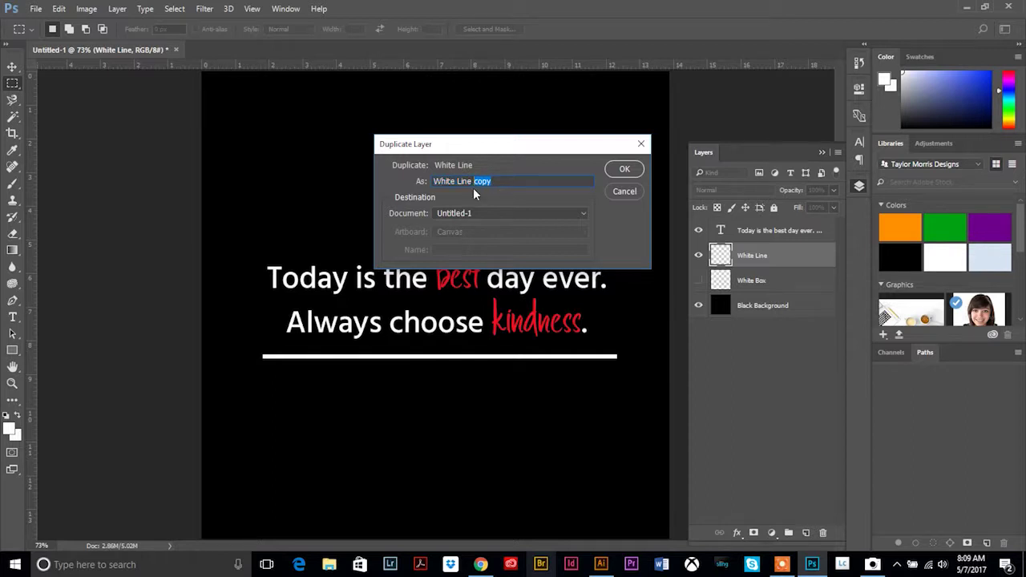
type("Top")
left_click(624, 170)
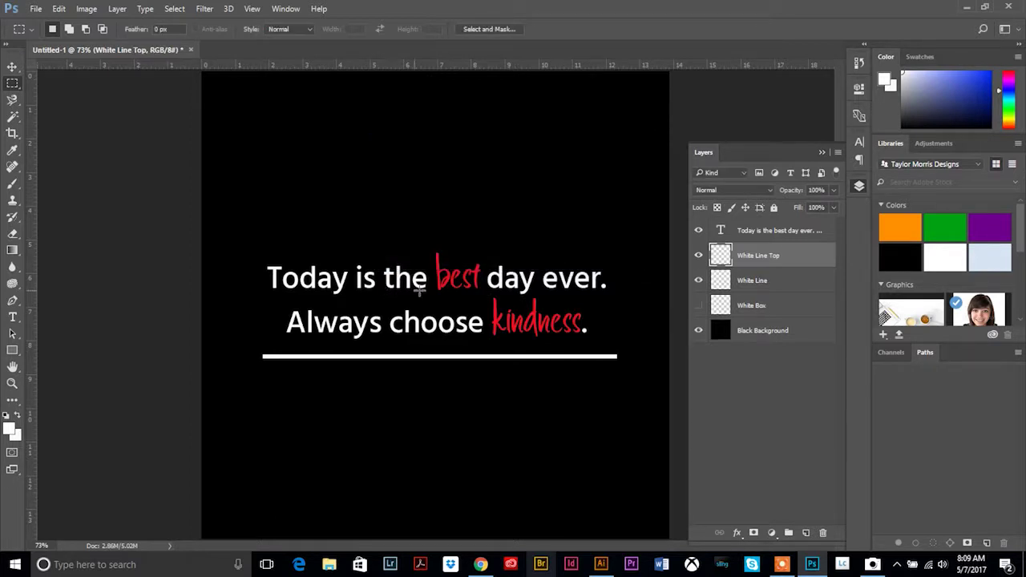
Rename the original layer 'White Line Bottom' and select White Line Top.
double_click(753, 281)
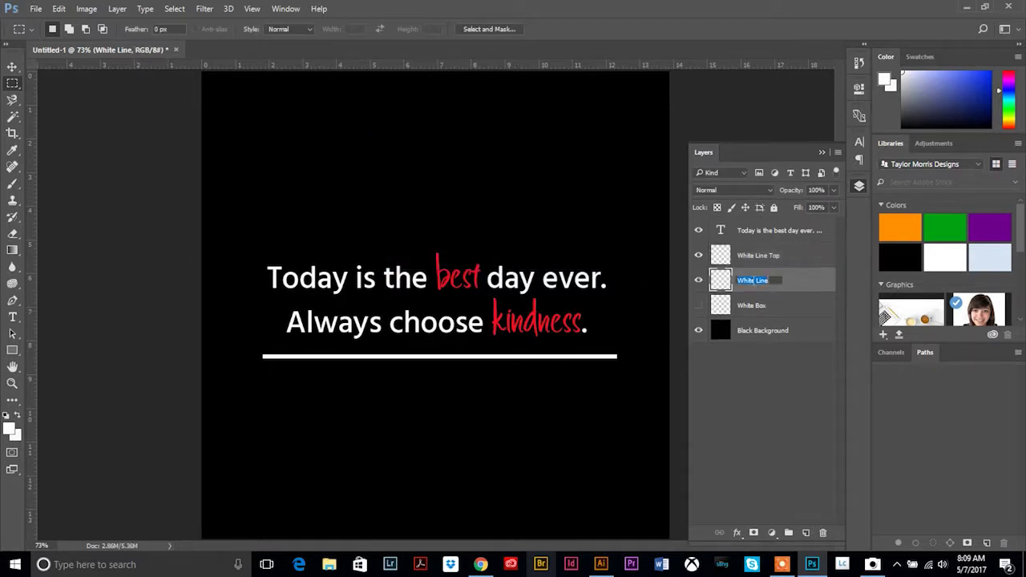
key("Right")
type("Bottom")
left_click(778, 392)
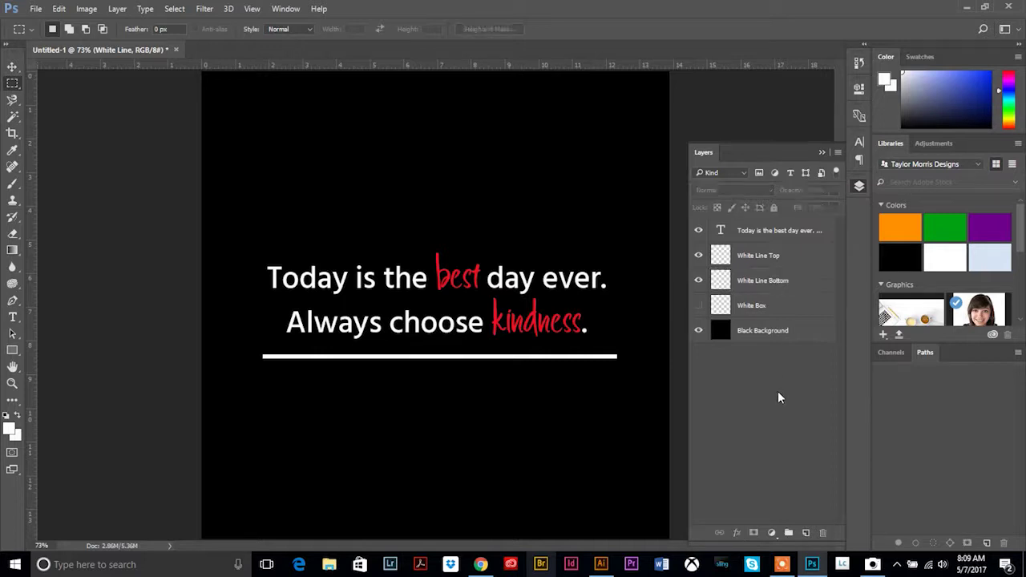
left_click(762, 258)
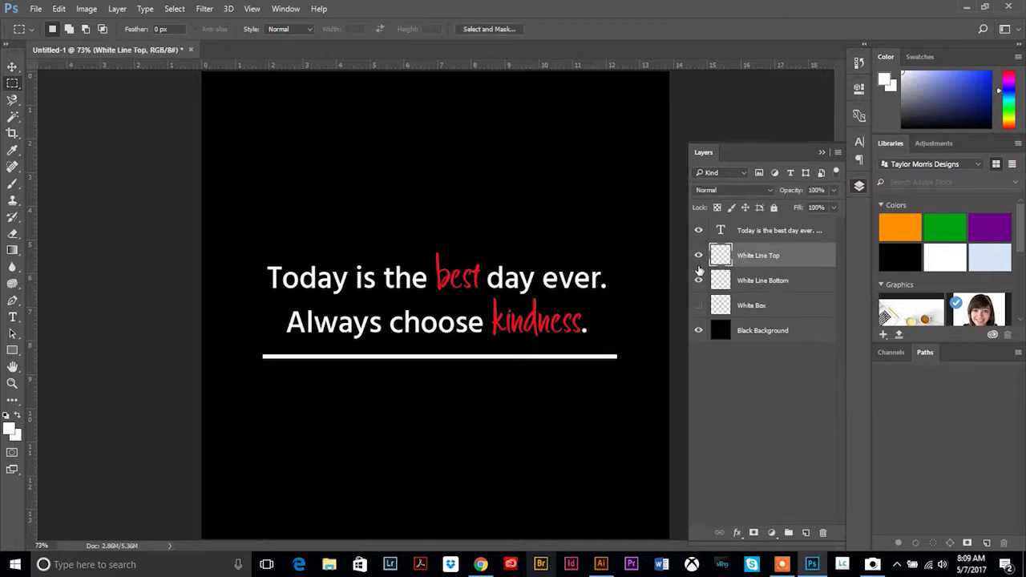
Drag the White Line Top copy just above the quote, then zoom out to view the square.
left_click(12, 69)
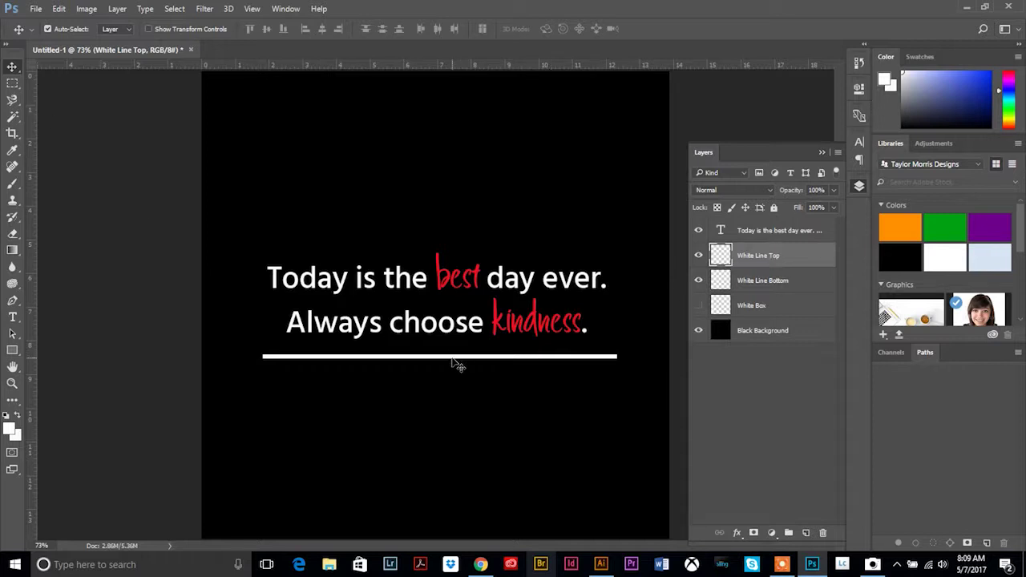
left_click_drag(455, 363, 447, 239)
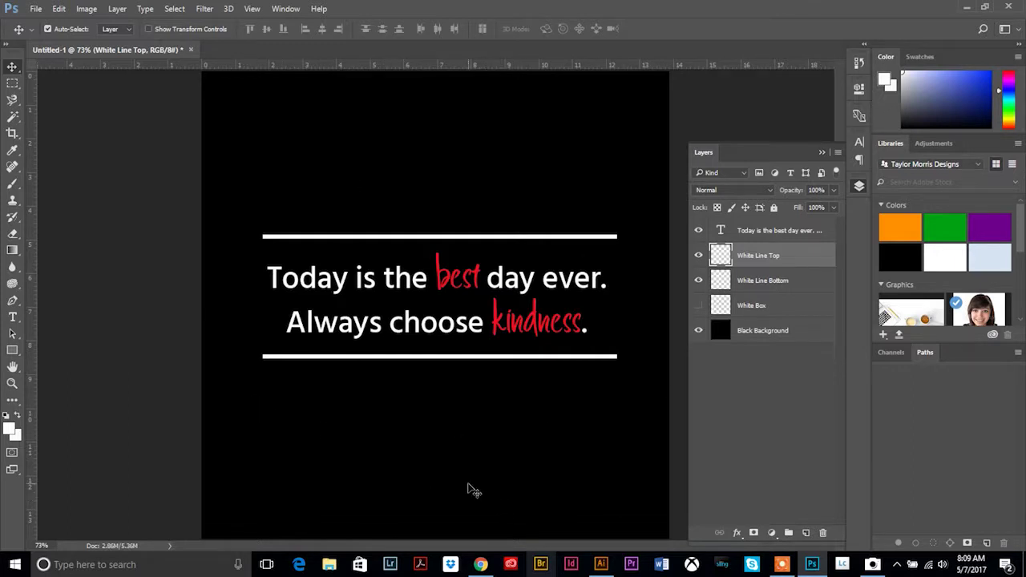
left_click(12, 384)
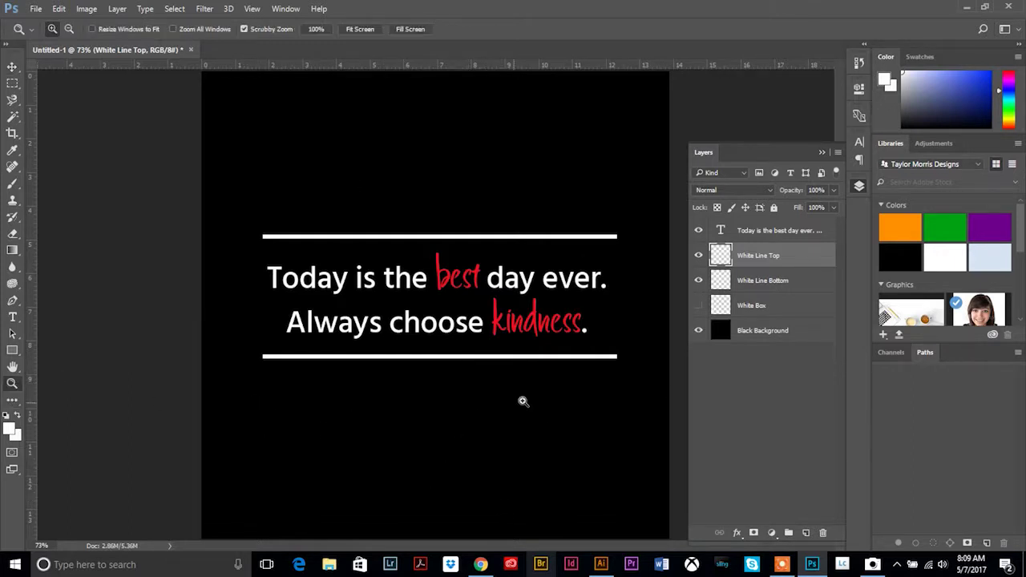
left_click(550, 383, "alt")
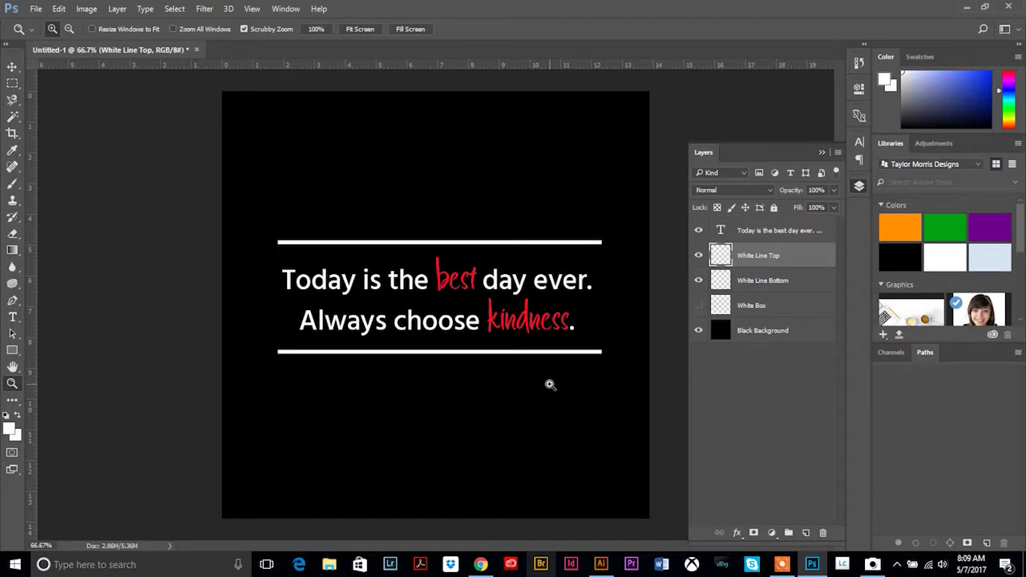